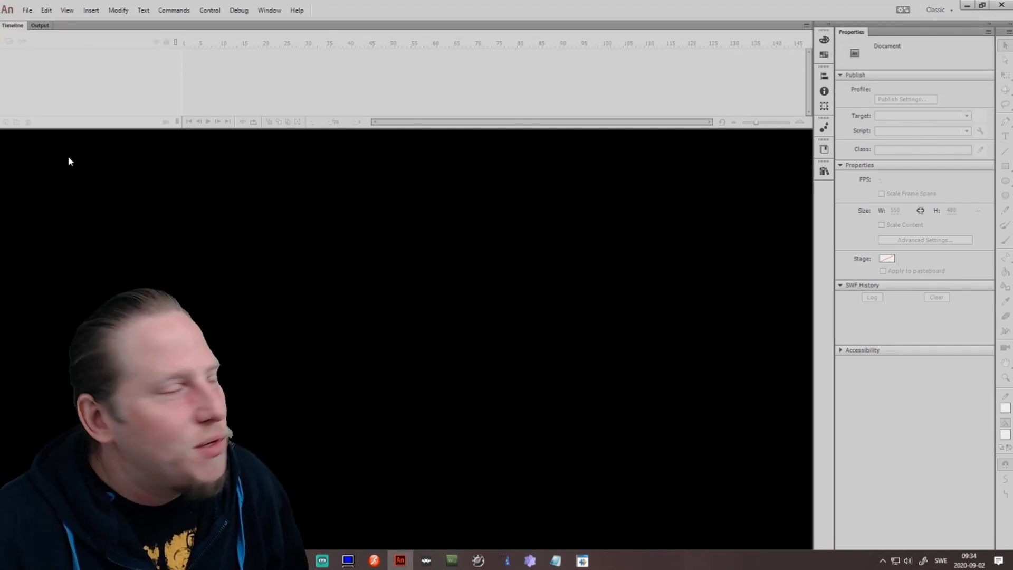
- Create a new 1280 × 720 px ActionScript 3.0 document at 60 fps with a light grey background
click(27, 10)
click(31, 24)
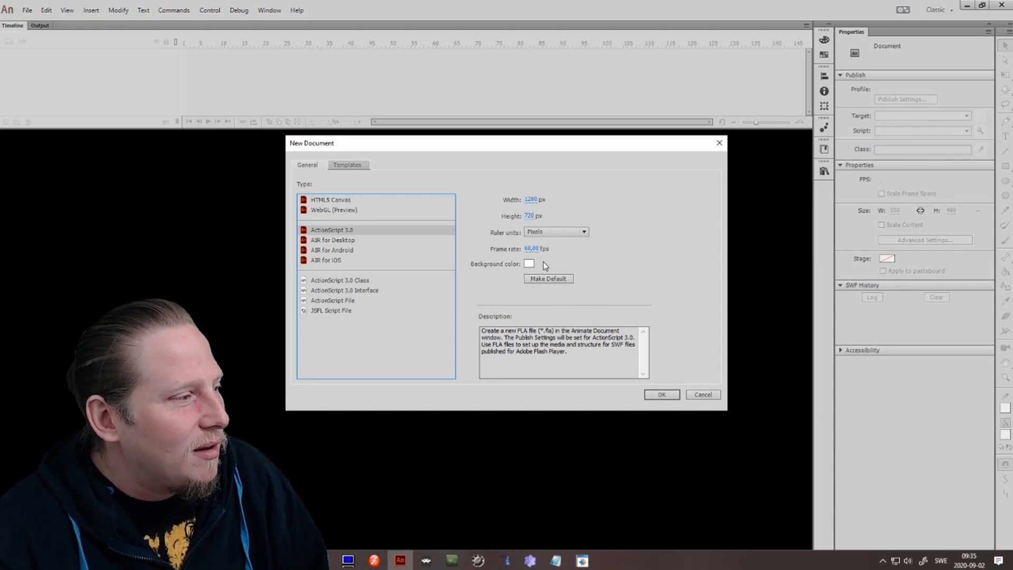
click(530, 263)
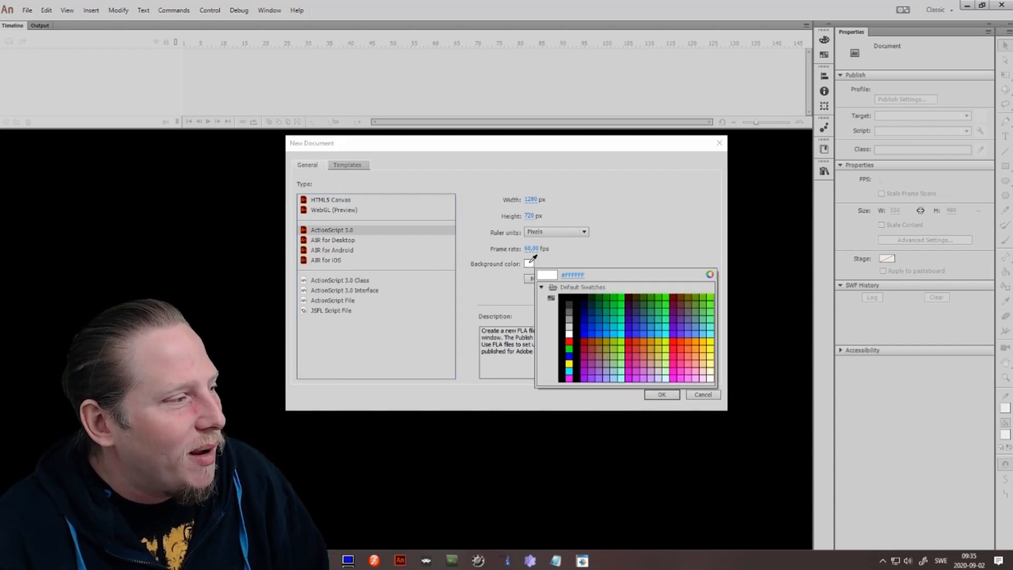
click(569, 326)
click(659, 394)
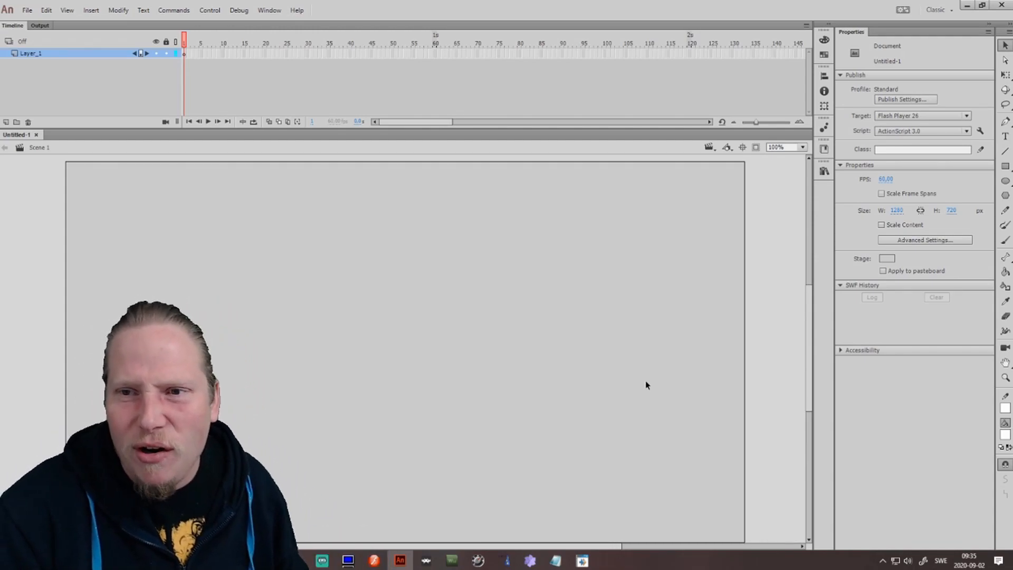
- Draw a closed white triangle outline about 391 px wide and 325 px tall near the stage centre with the Line tool
click(1005, 153)
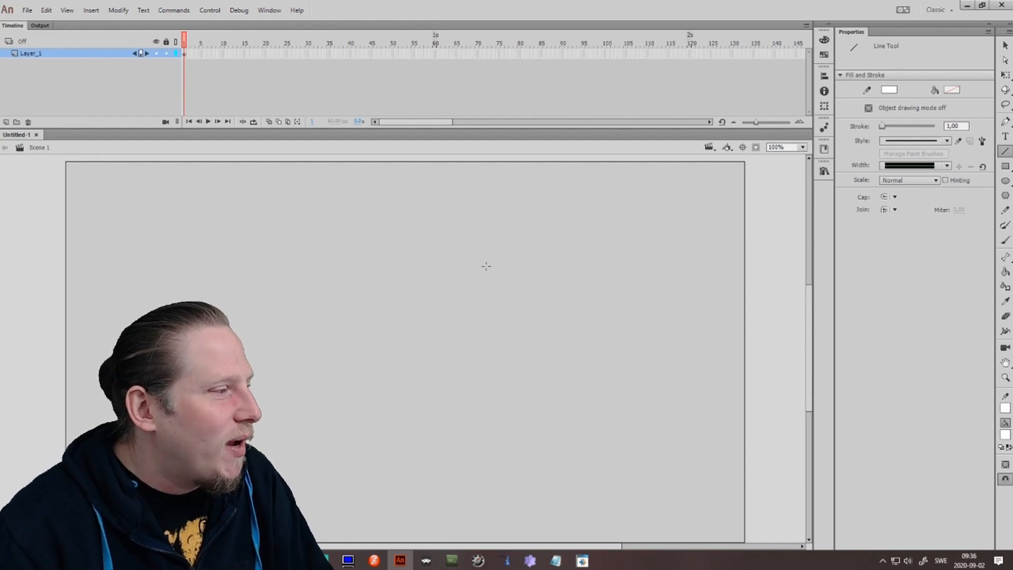
mouse_move(486, 266)
mouse_down()
mouse_move(337, 365)
mouse_move(278, 301)
mouse_move(296, 323)
mouse_move(271, 314)
mouse_move(386, 437)
mouse_move(468, 256)
mouse_move(488, 270)
mouse_up()
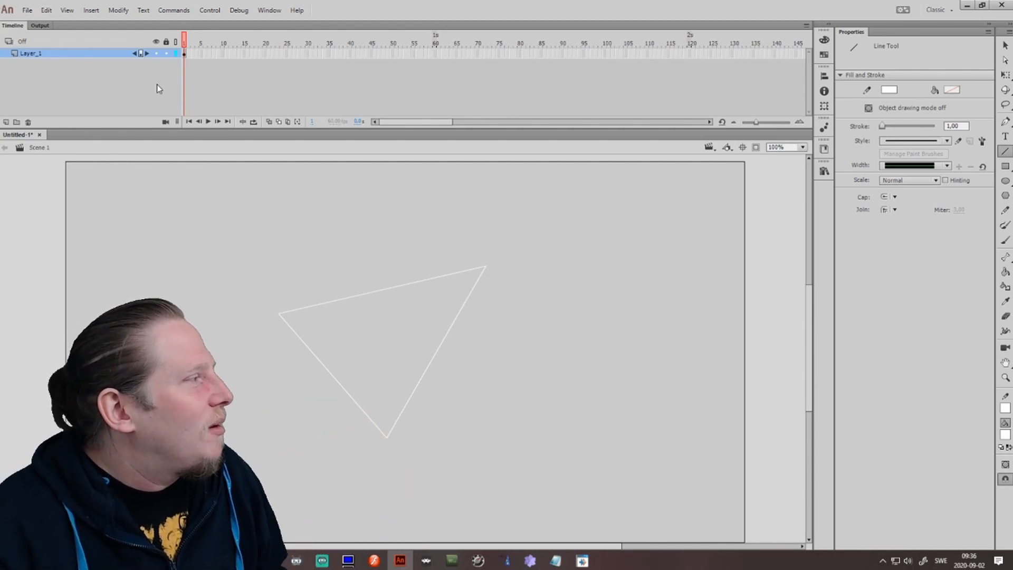
- Select the whole triangle outline and convert it to a Movie Clip symbol named triagle
click(1005, 44)
drag(217, 227, 614, 510)
right_click(425, 376)
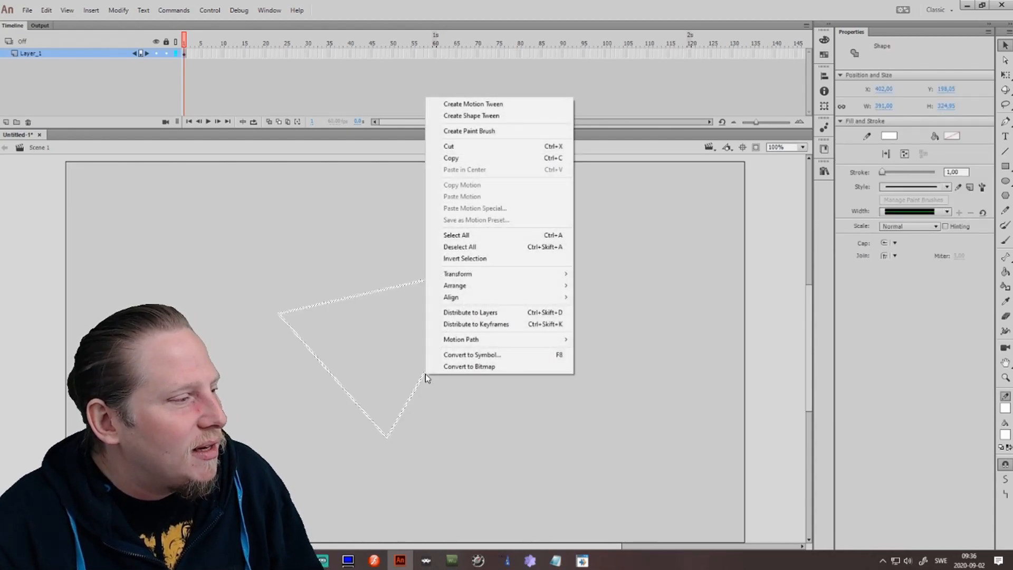
click(486, 355)
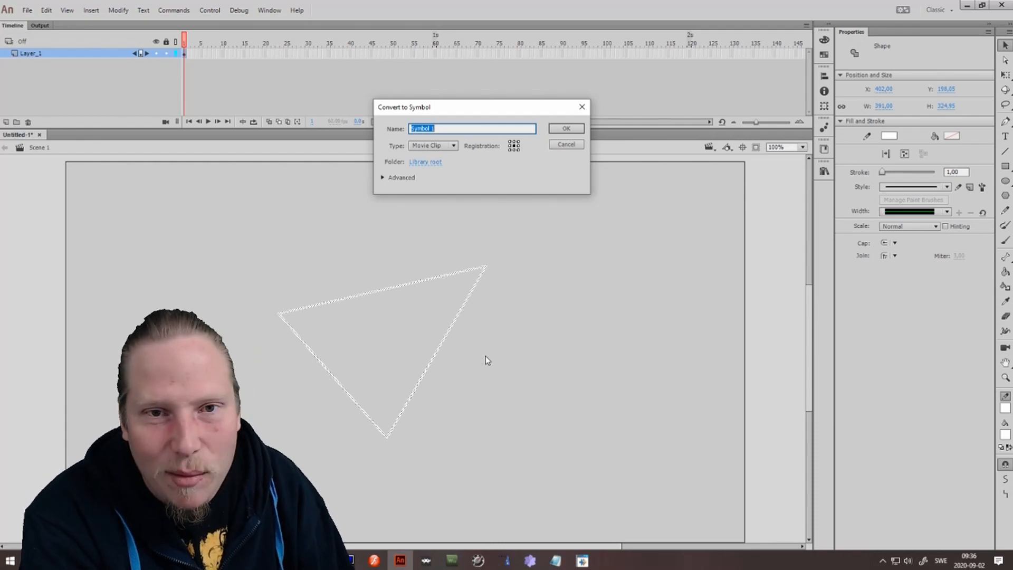
text(trigle)
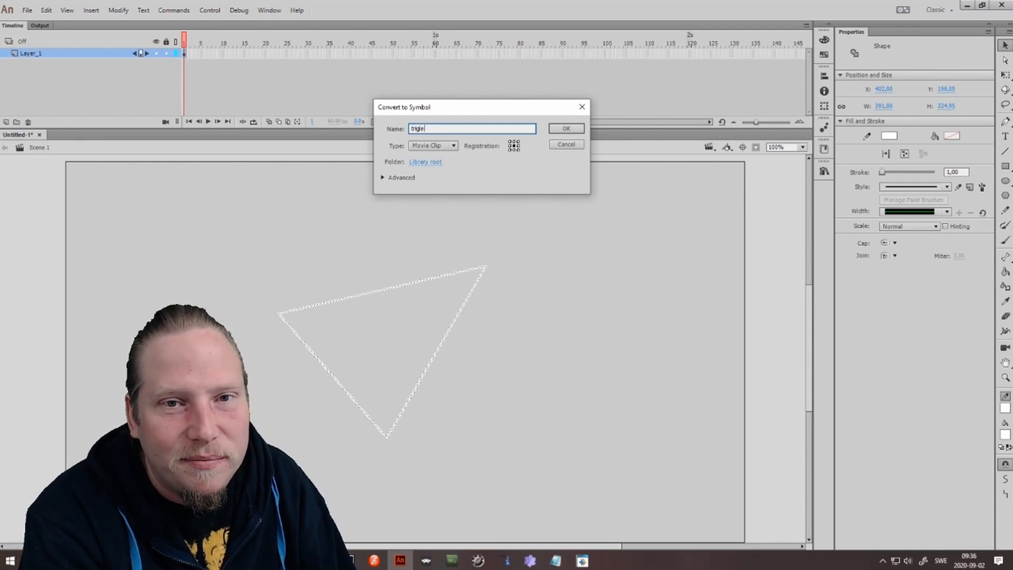
key(BackSpace)
key(BackSpace)
key(BackSpace)
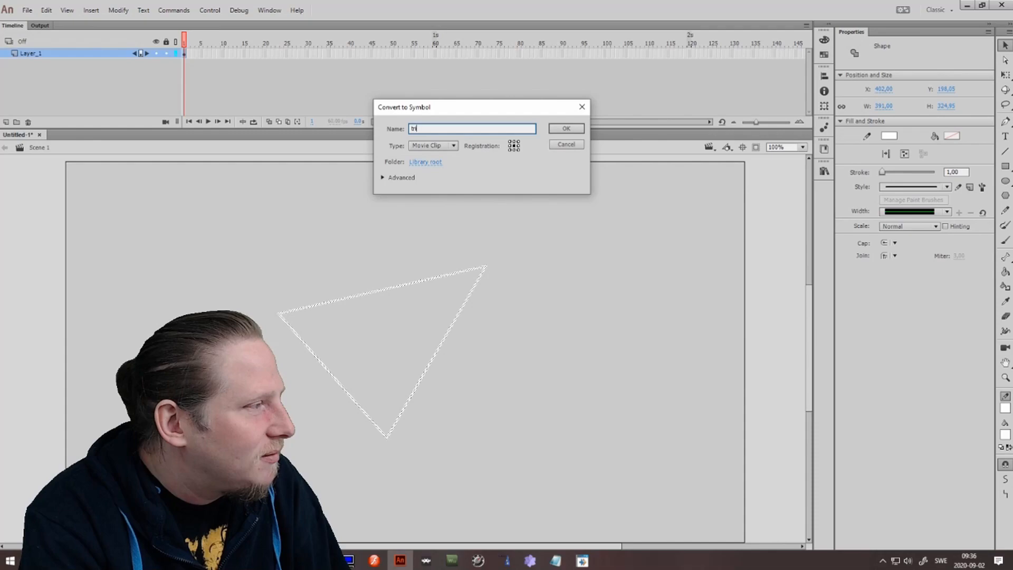
text(agle)
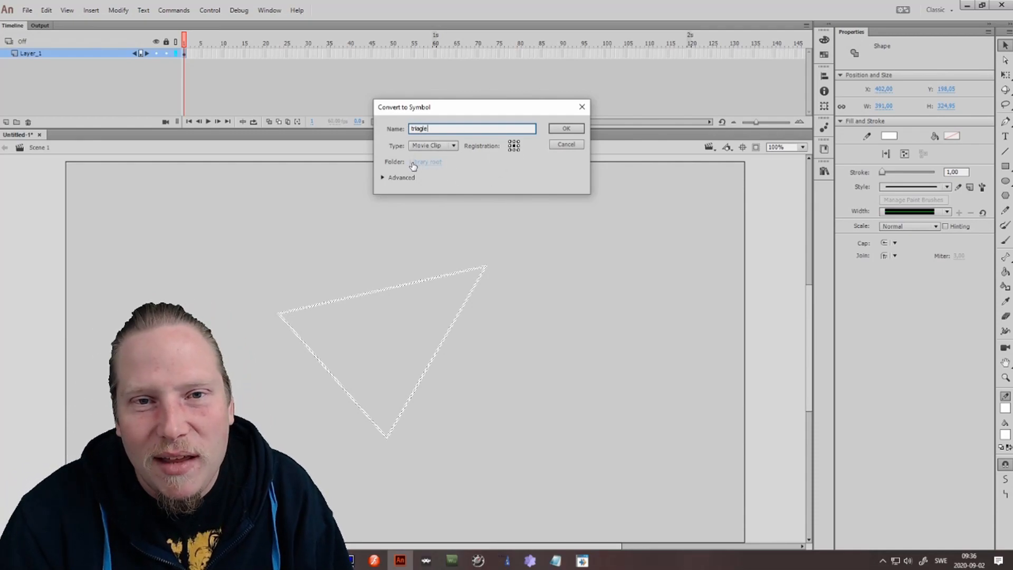
click(566, 129)
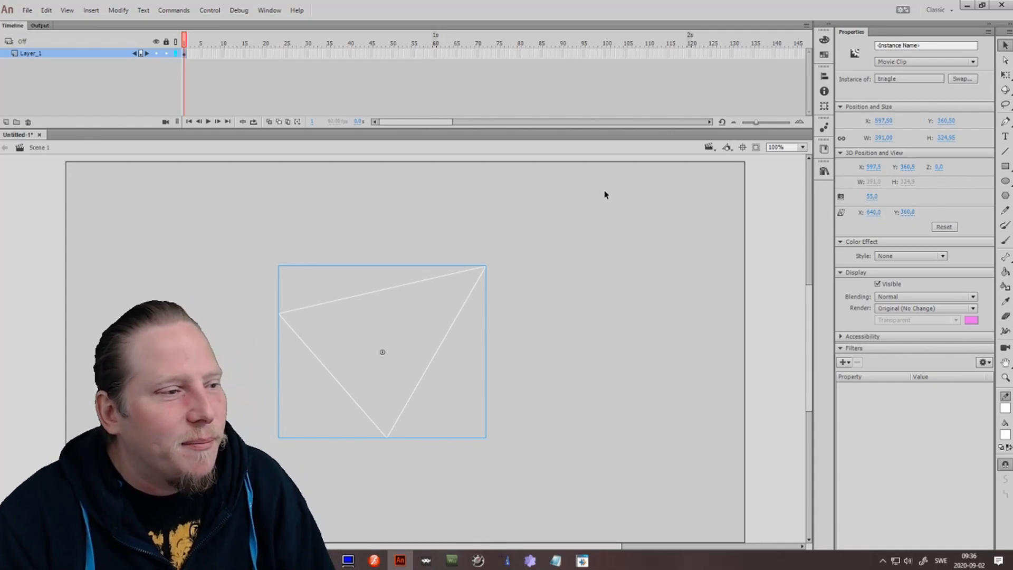
- Add a red Glow filter to the triangle symbol with Blur X and Blur Y set to 10 px
click(844, 362)
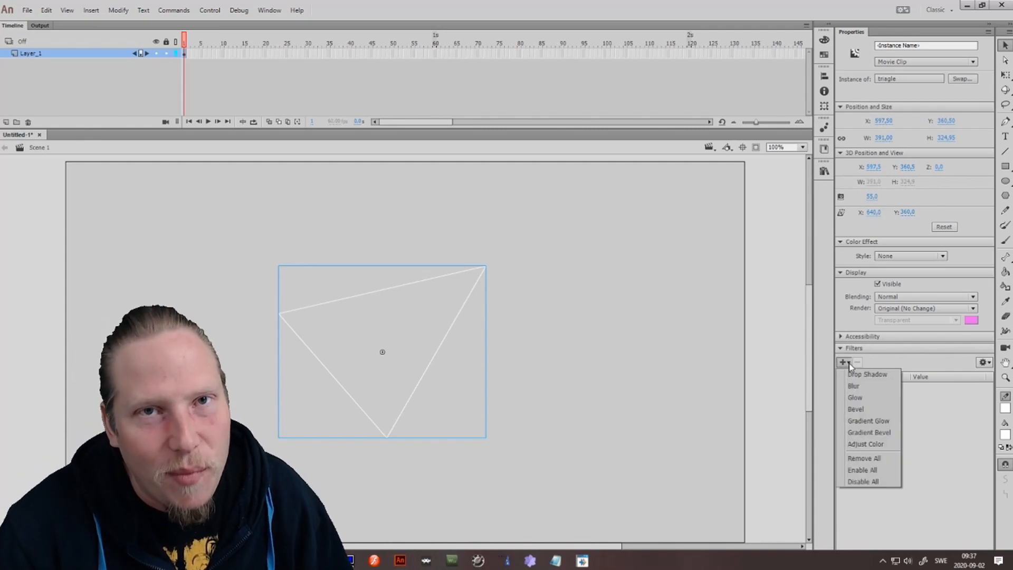
click(856, 397)
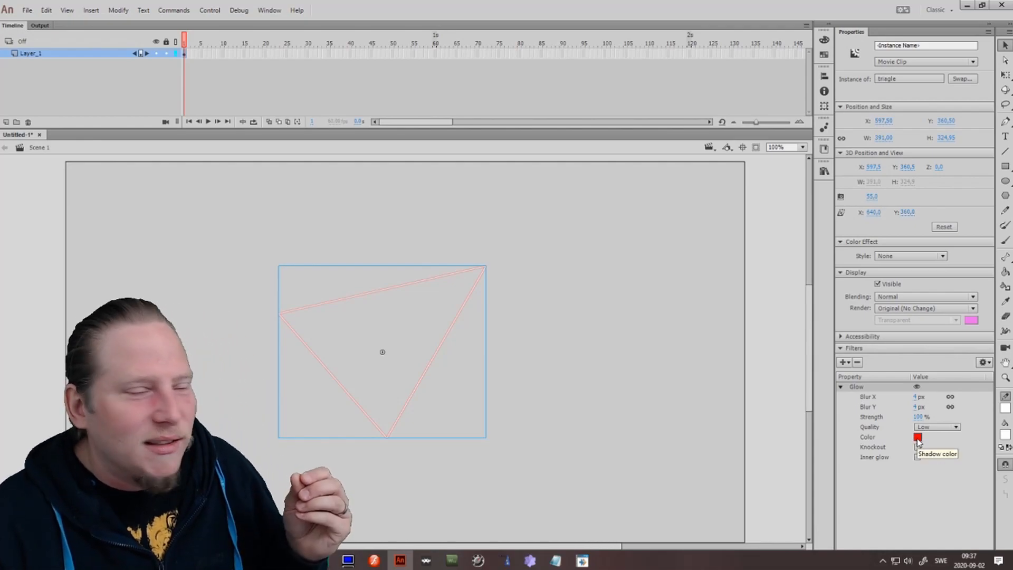
click(914, 407)
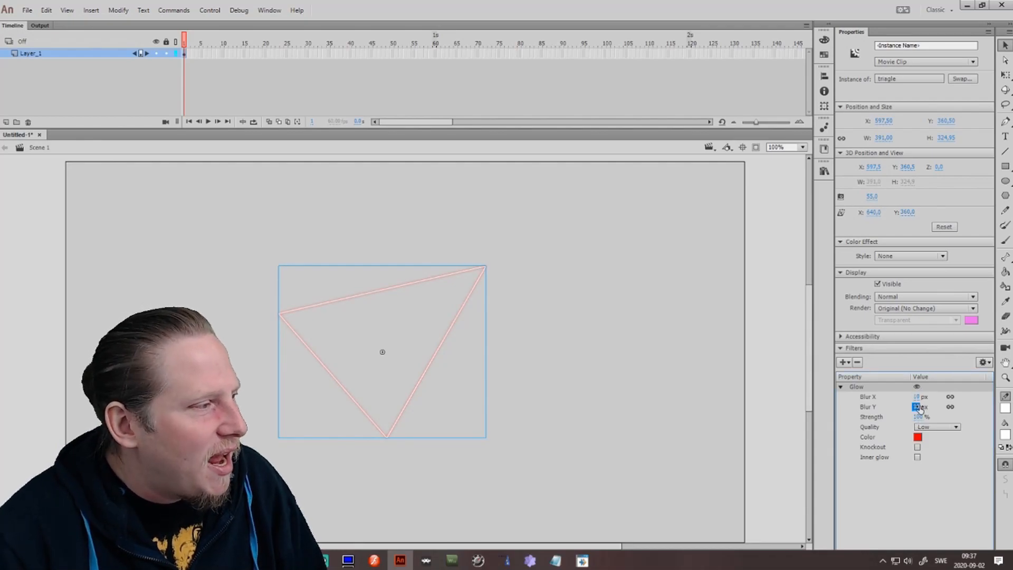
click(442, 350)
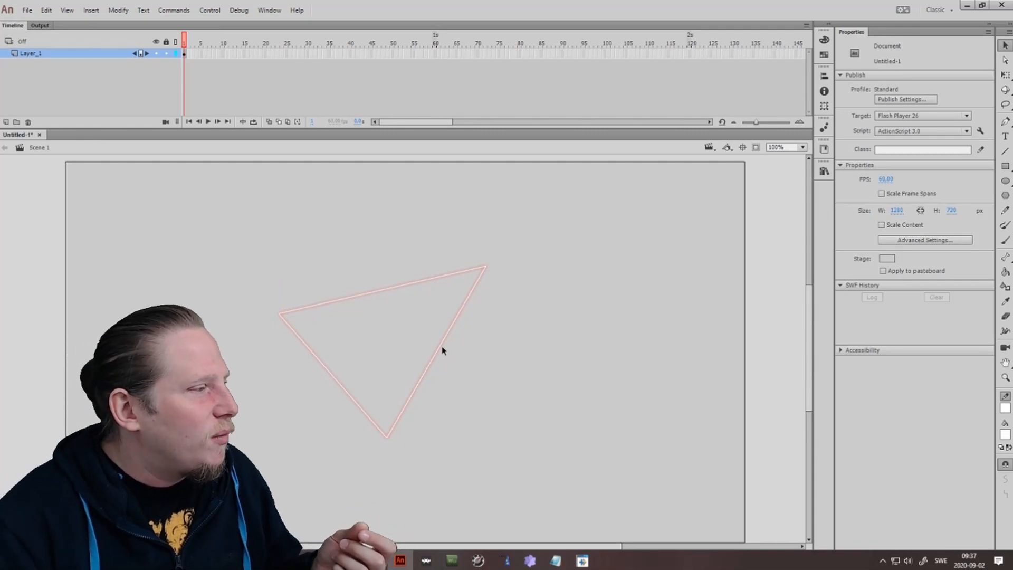
- Set the outline stroke inside the triangle symbol to 5, and back in Scene 1 set its glow quality to High
double_click(442, 350)
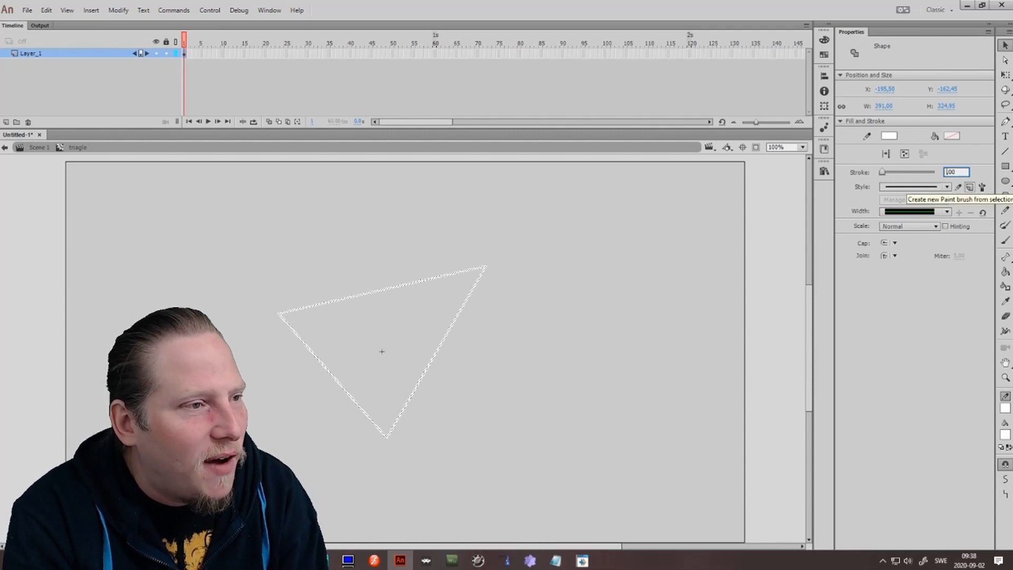
key(Return)
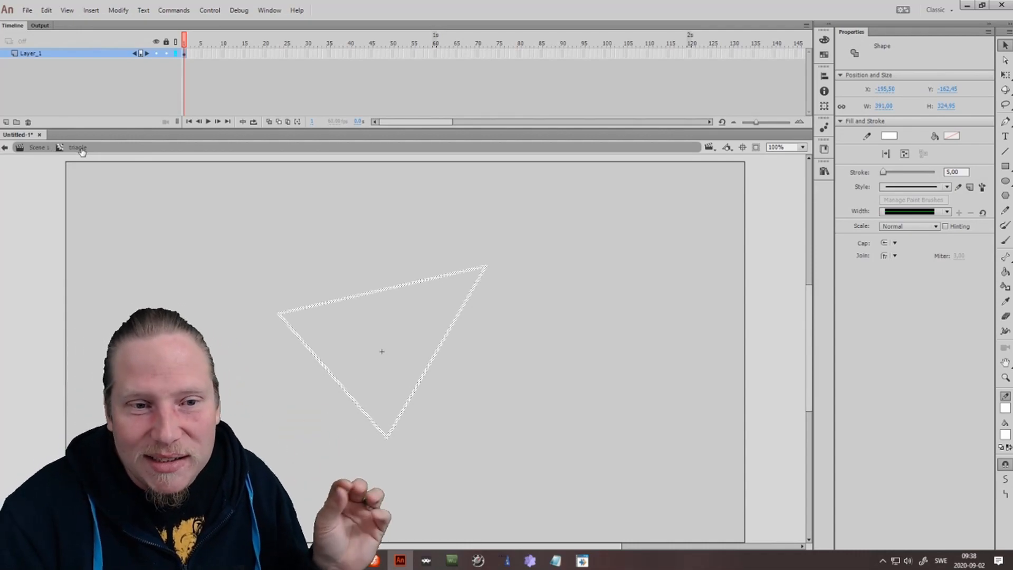
click(38, 148)
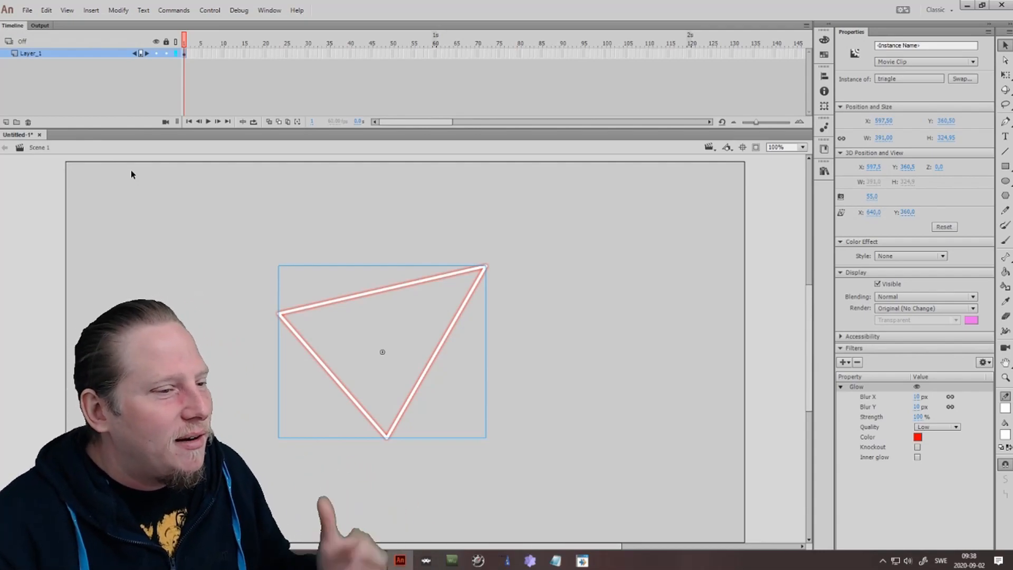
click(949, 430)
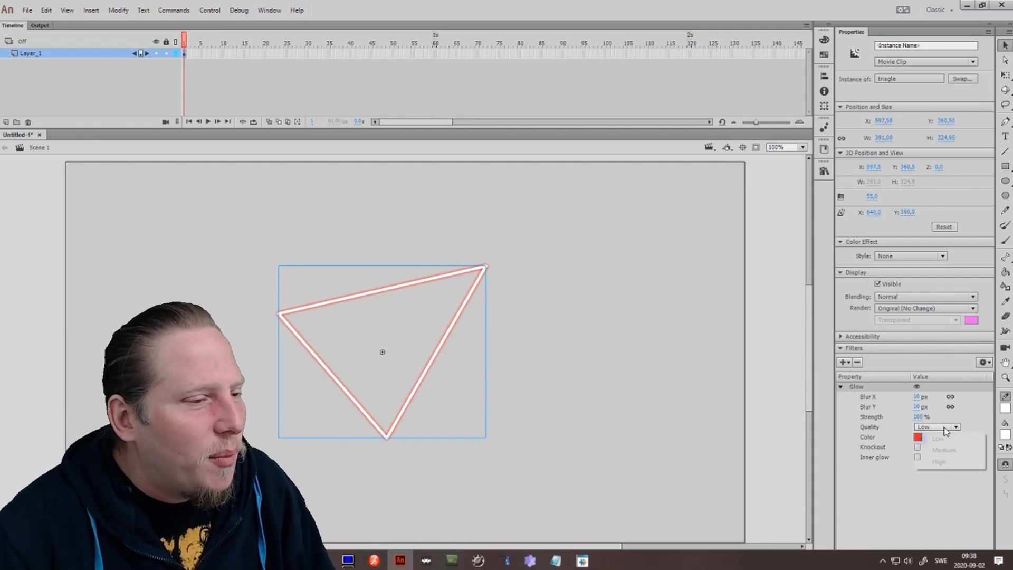
click(939, 462)
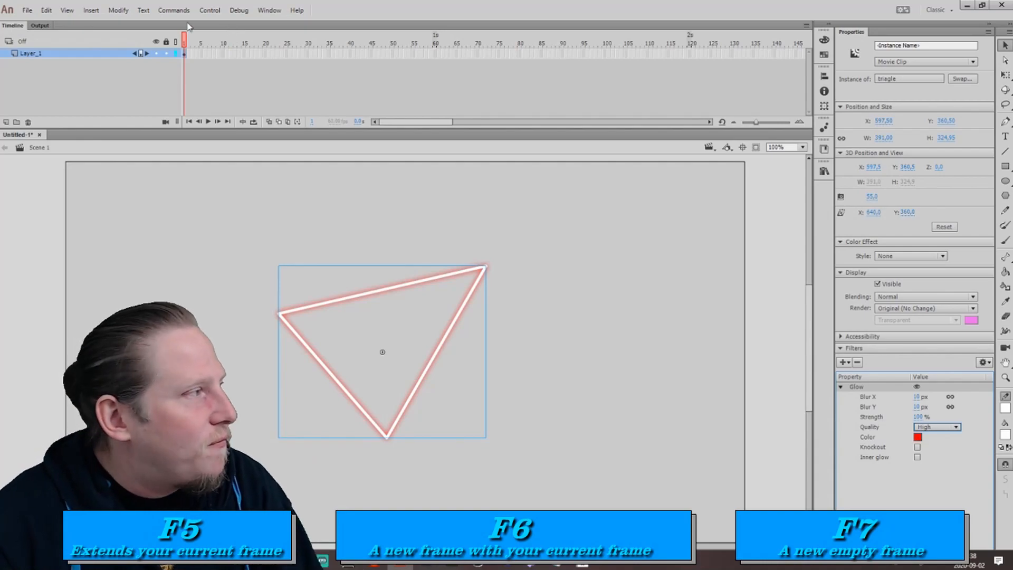
- Insert a keyframe at frame 10 of Layer_1 that keeps a copy of the glowing triangle
click(222, 55)
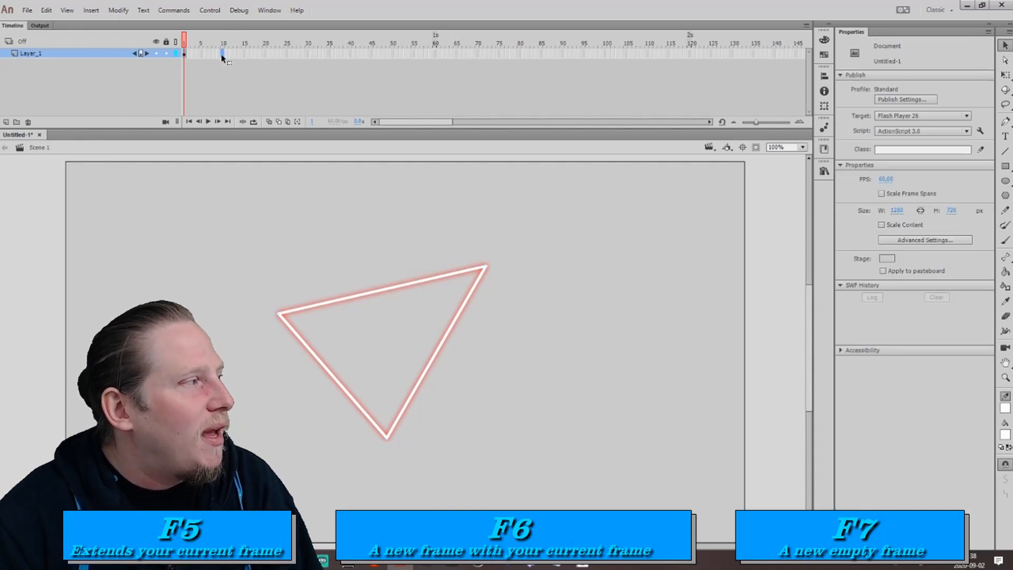
key(F5)
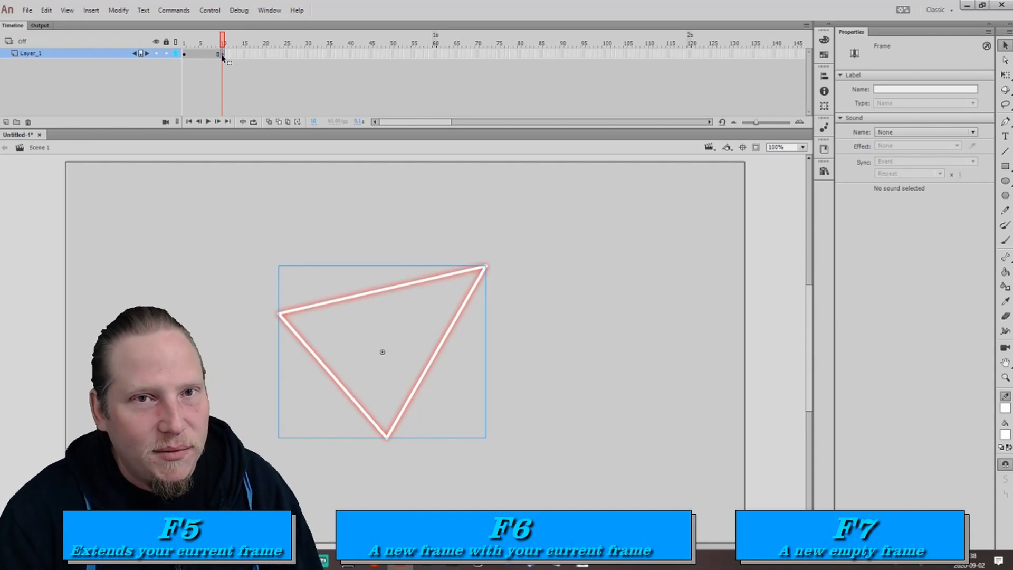
click(199, 55)
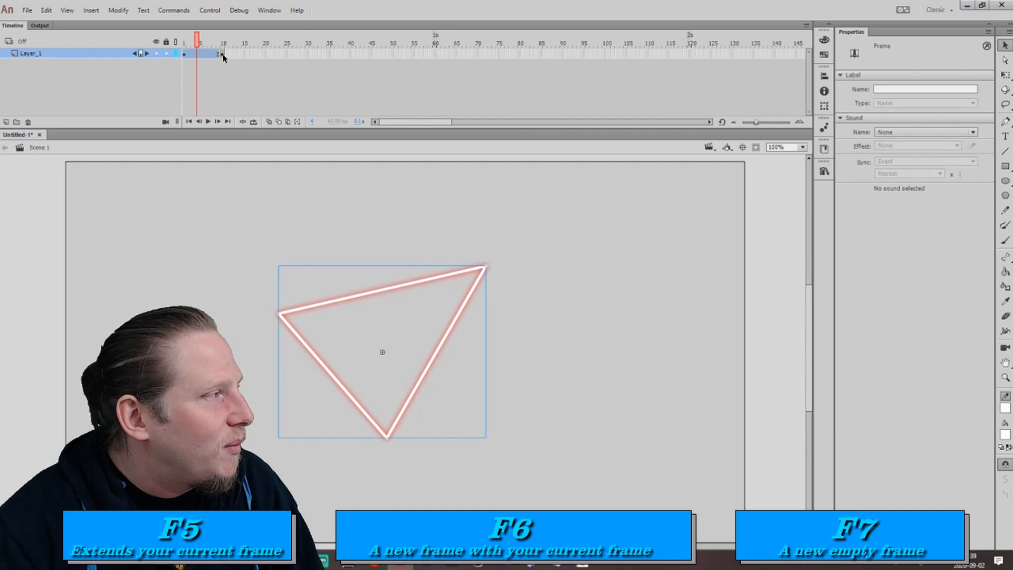
click(222, 55)
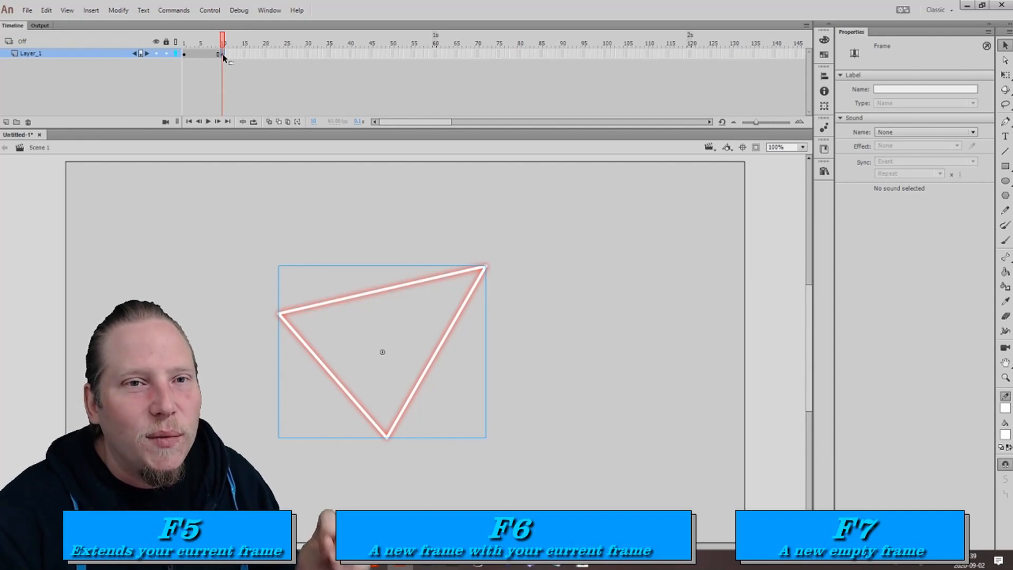
- Extend the frame span of the keyframe at frame 10 to frame 17
key(F5)
key(F5)
key(F5)
key(F5)
key(F5)
key(F5)
key(F5)
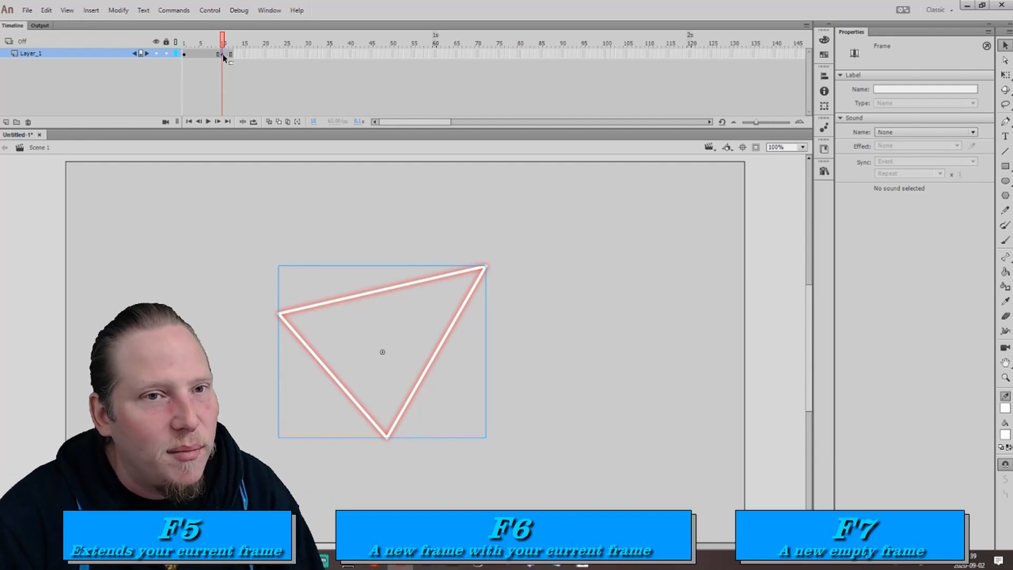
- Try an empty keyframe at frame 18 of Layer_1 and undo it
click(255, 55)
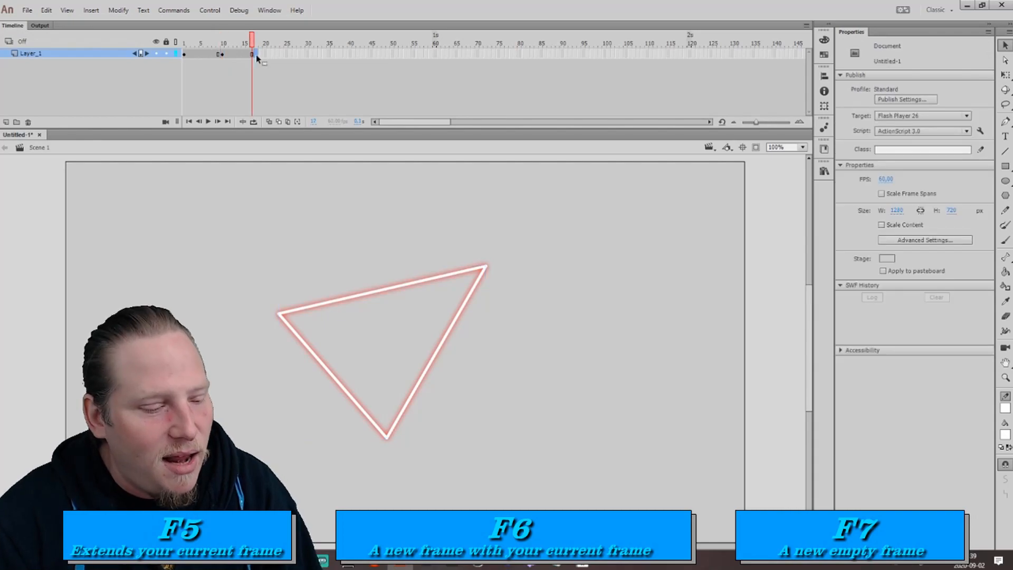
click(256, 54)
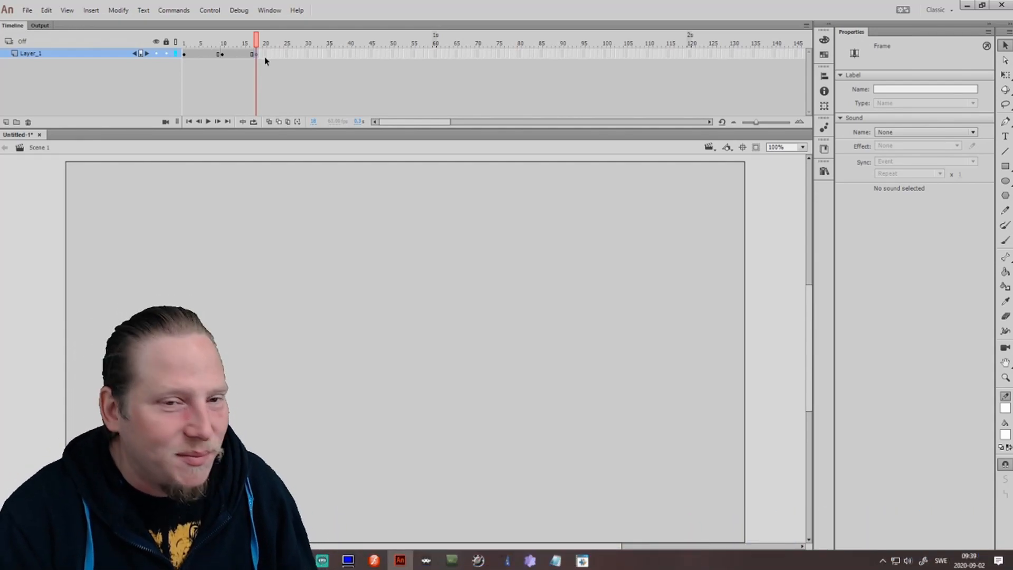
key(comma)
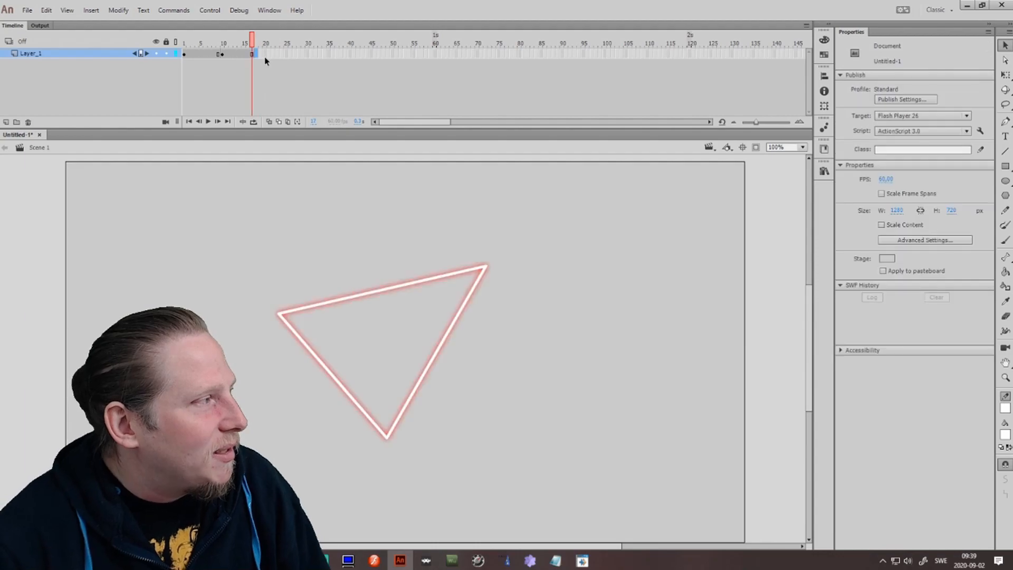
- Compare the triangle in the first frame span with the triangle in the span starting at frame 10
click(237, 54)
click(198, 54)
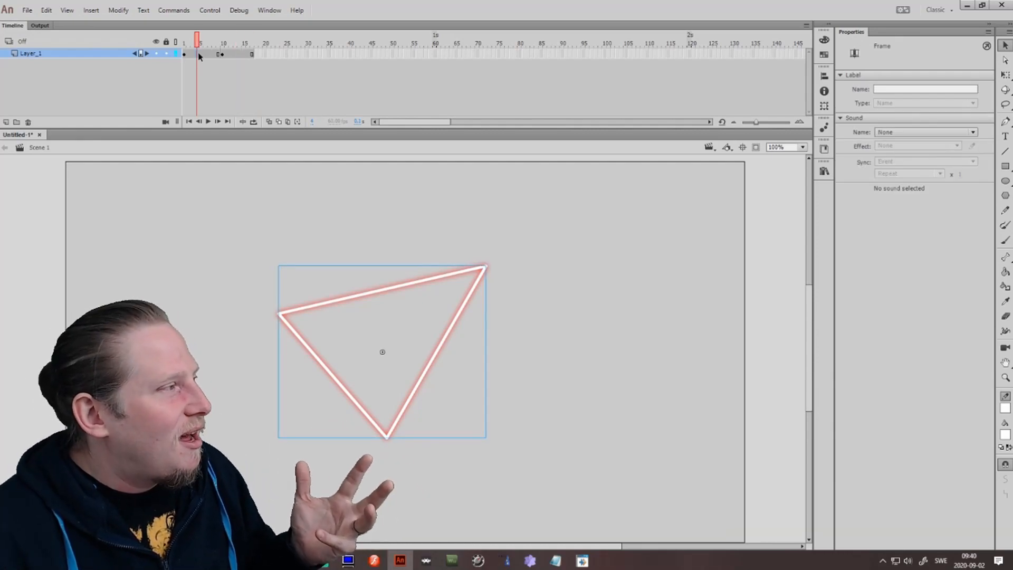
click(236, 55)
click(206, 54)
click(234, 55)
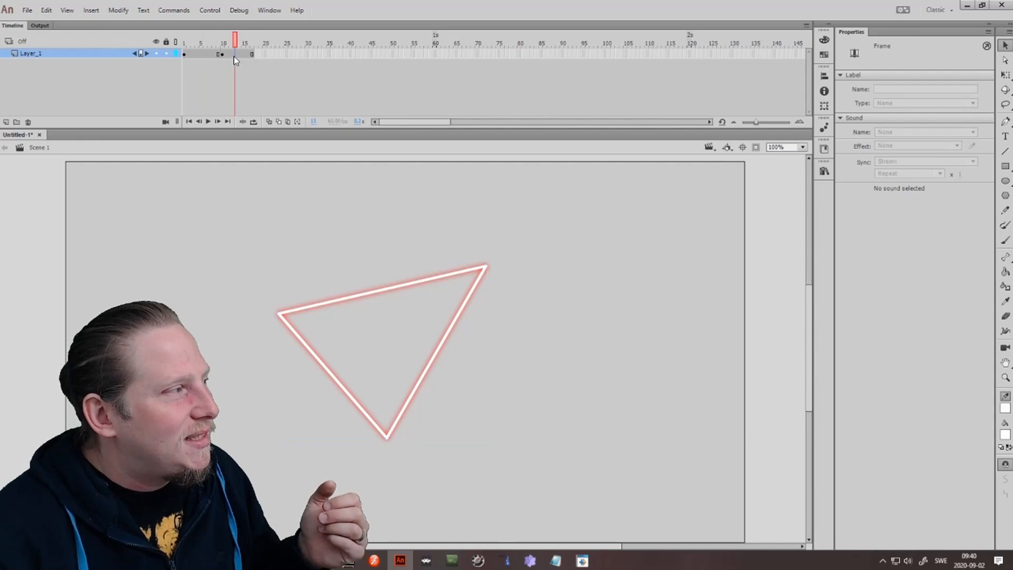
click(203, 55)
click(226, 55)
click(203, 58)
click(231, 57)
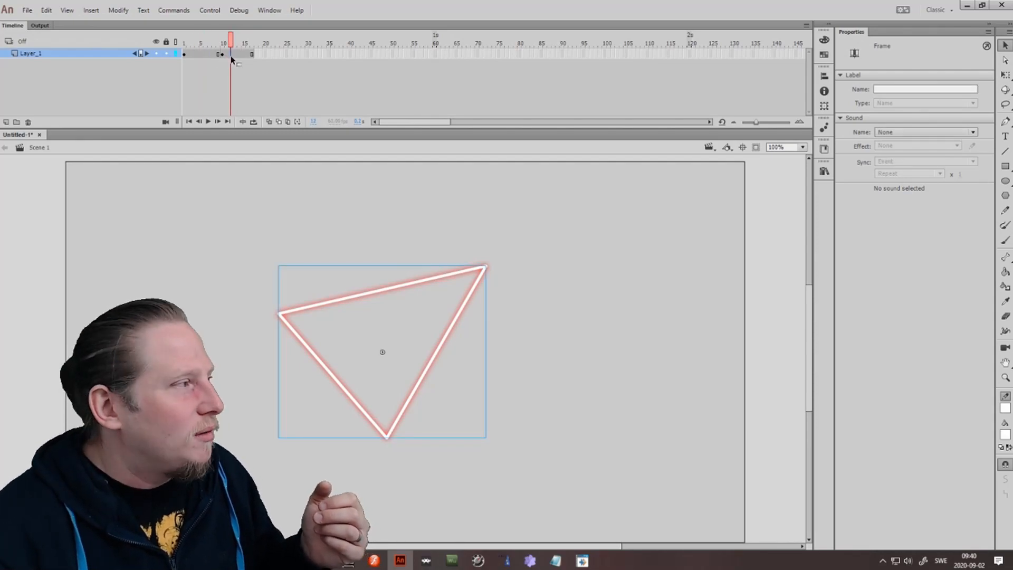
- Shrink and tilt the glowing triangle in the first frame span to about 21 by 19 px with Free Transform
click(193, 55)
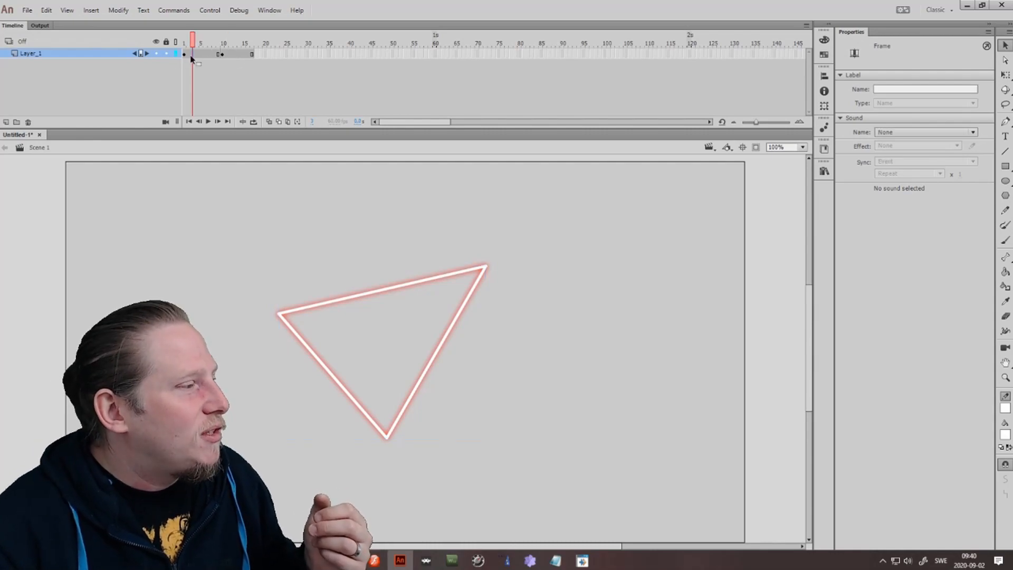
right_click(413, 287)
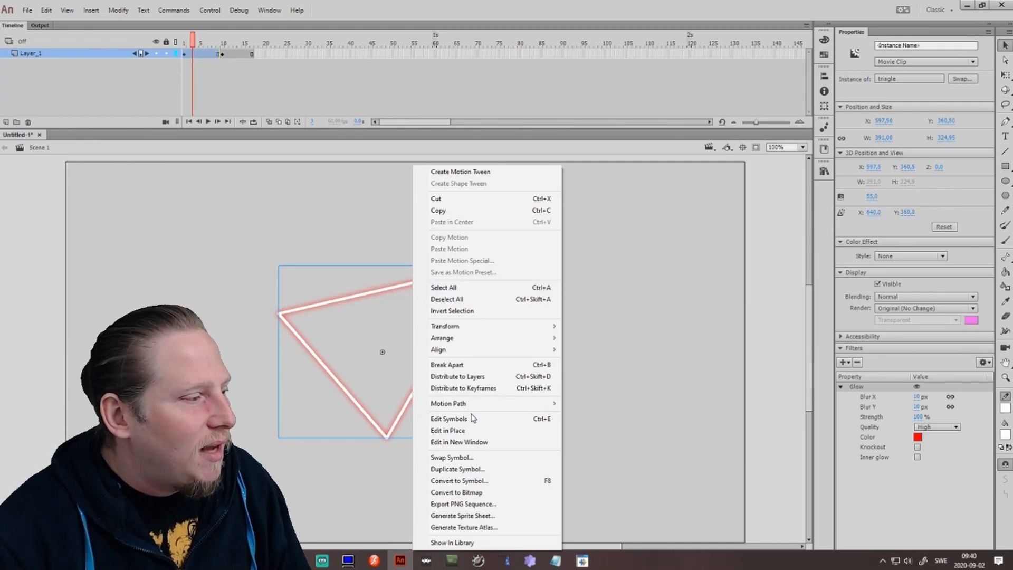
mouse_move(464, 327)
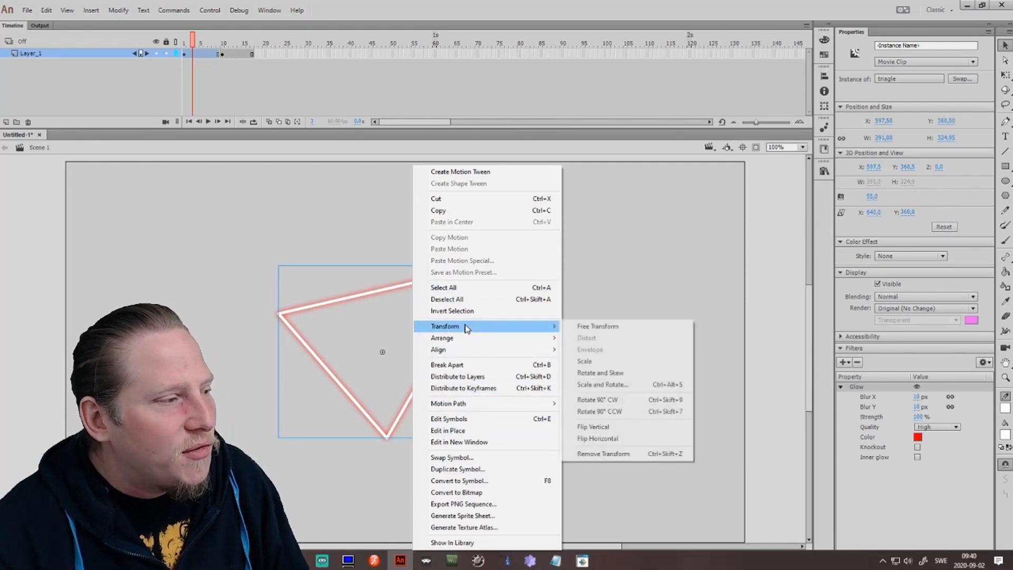
click(581, 327)
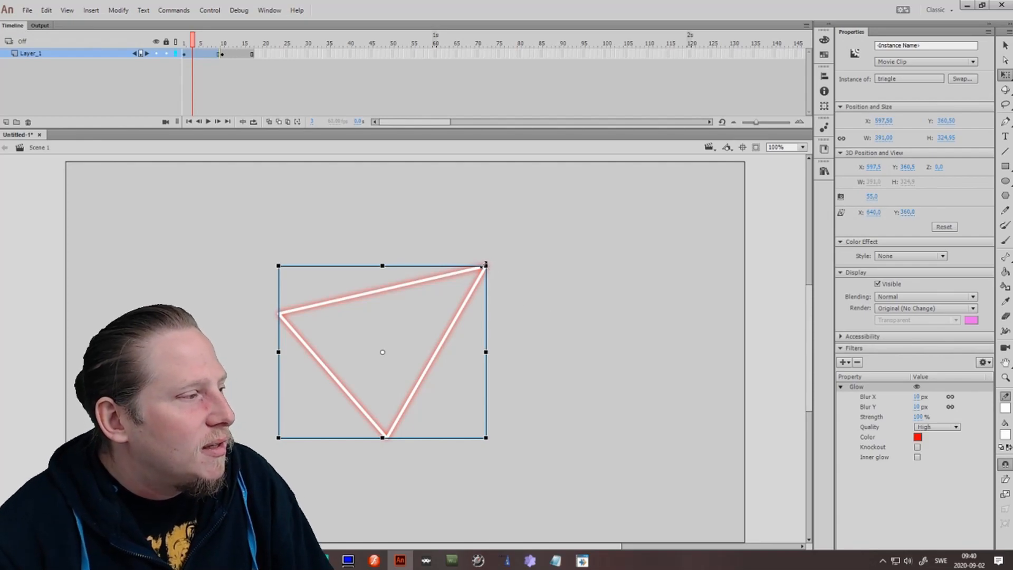
drag(484, 269, 383, 336)
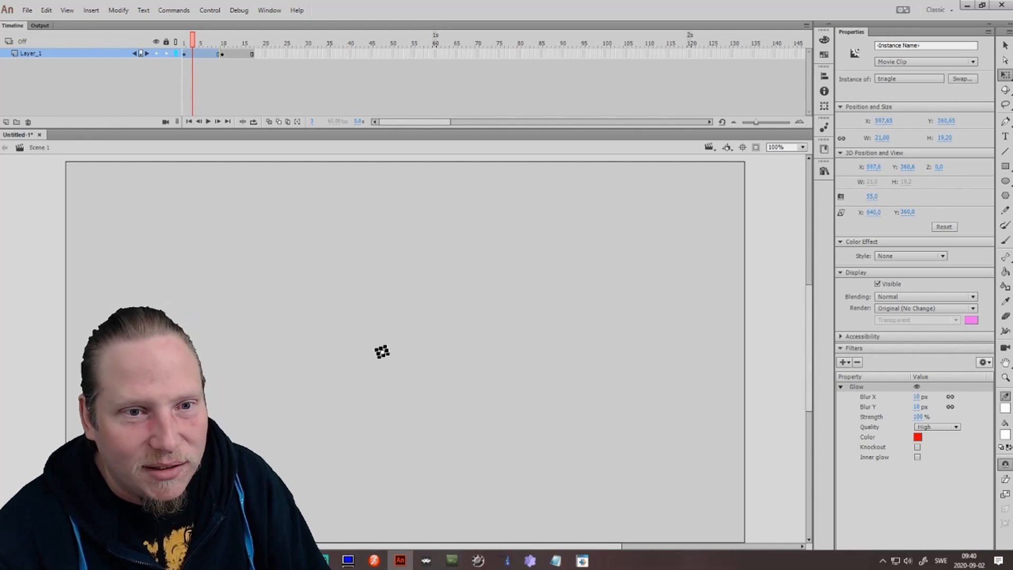
- Move the tiny triangle in the first frame span up and to the left, to about X 501, Y 276
click(1005, 378)
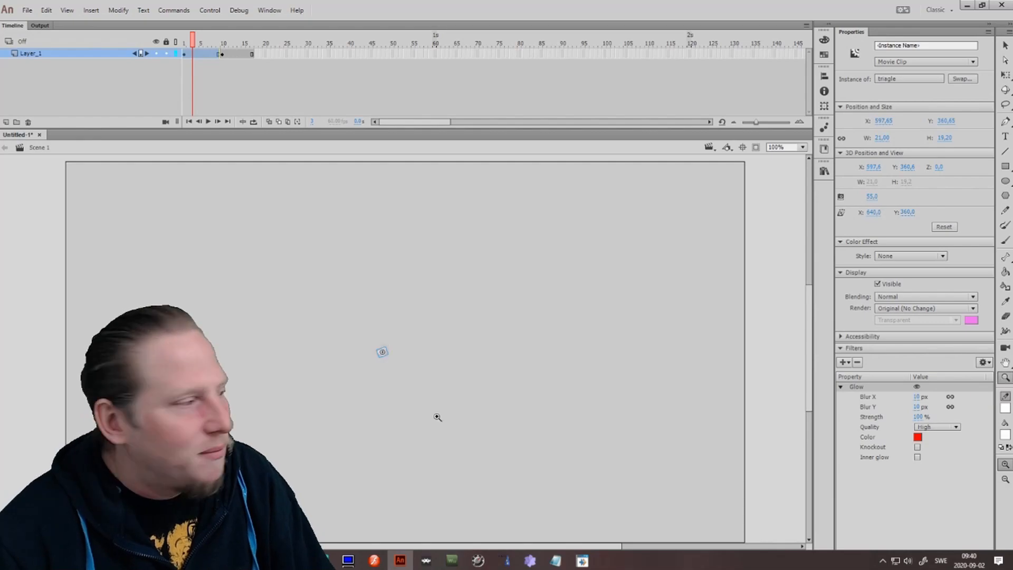
click(390, 353)
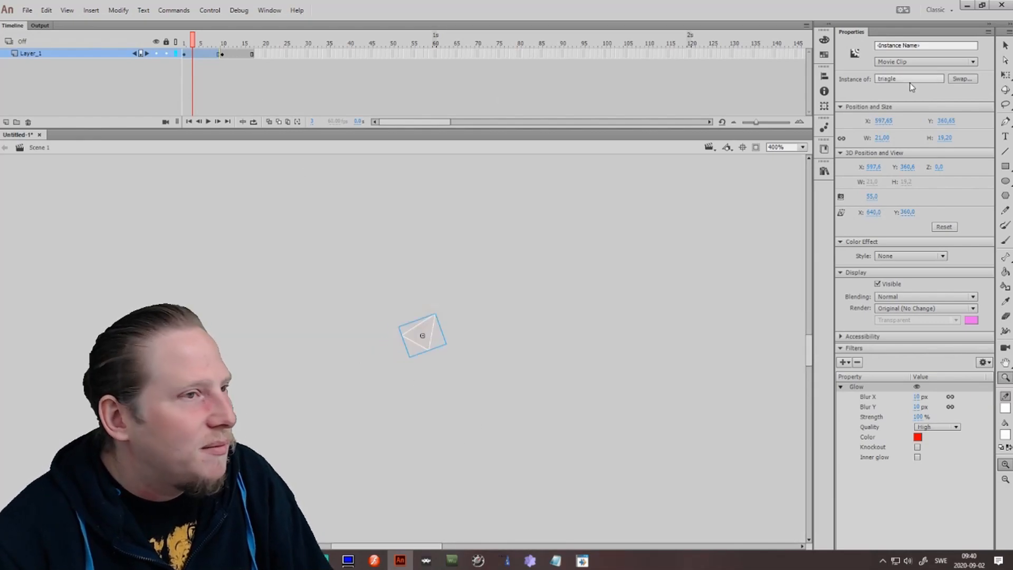
click(1005, 48)
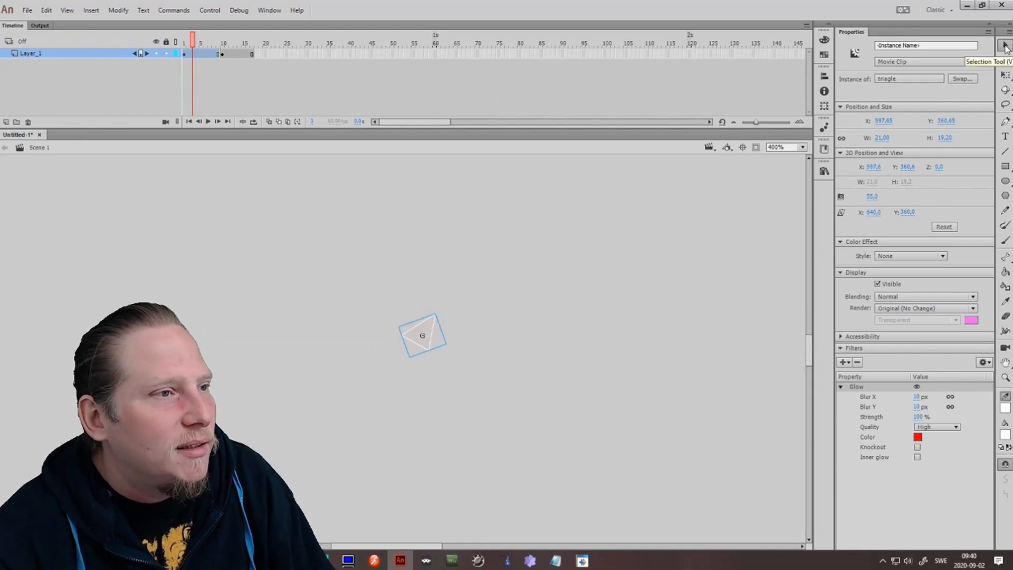
drag(431, 333, 226, 155)
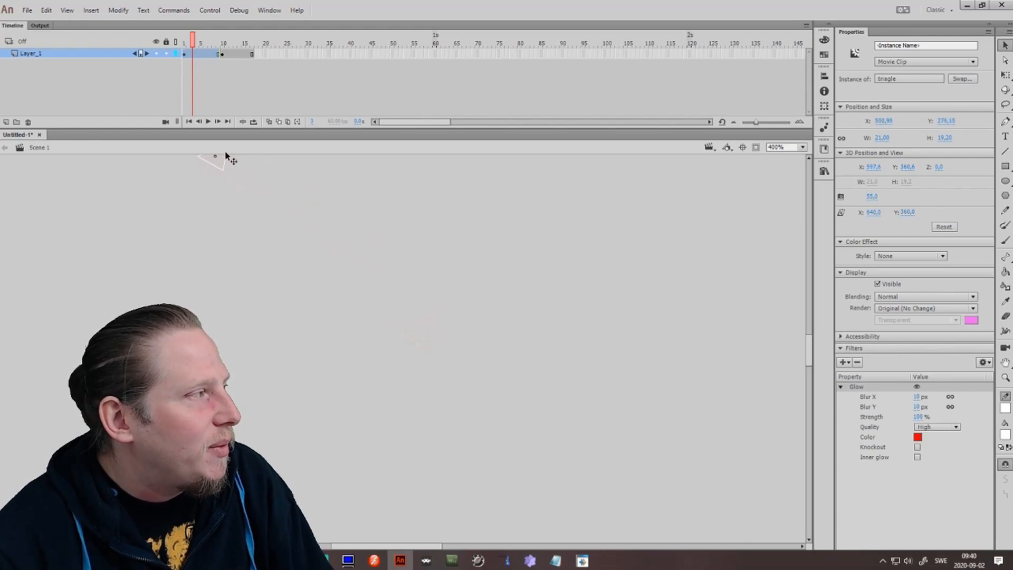
click(67, 10)
click(89, 49)
click(67, 10)
click(83, 50)
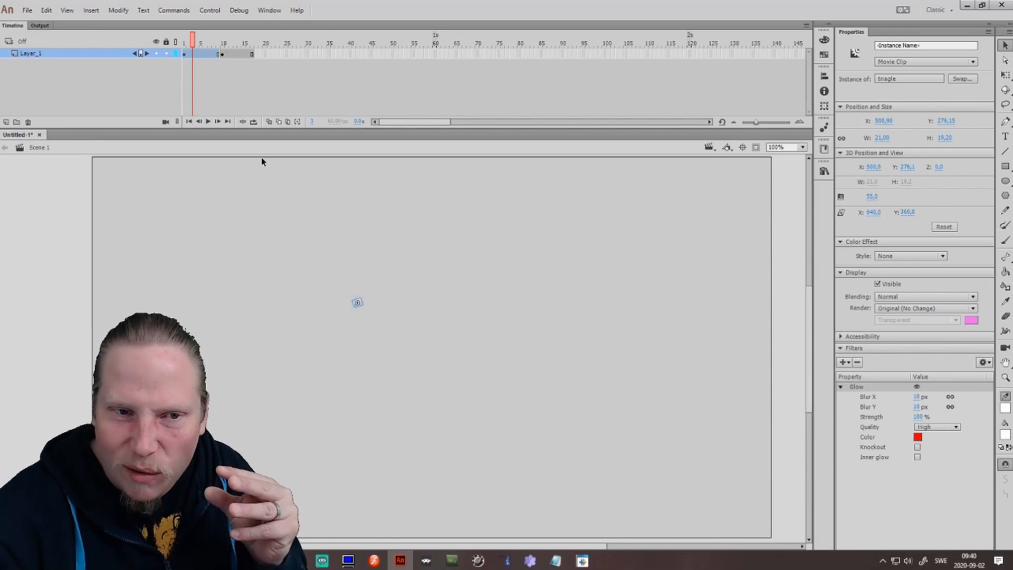
- Create a classic tween between the keyframes at frames 1 and 10 and scrub through it
right_click(200, 56)
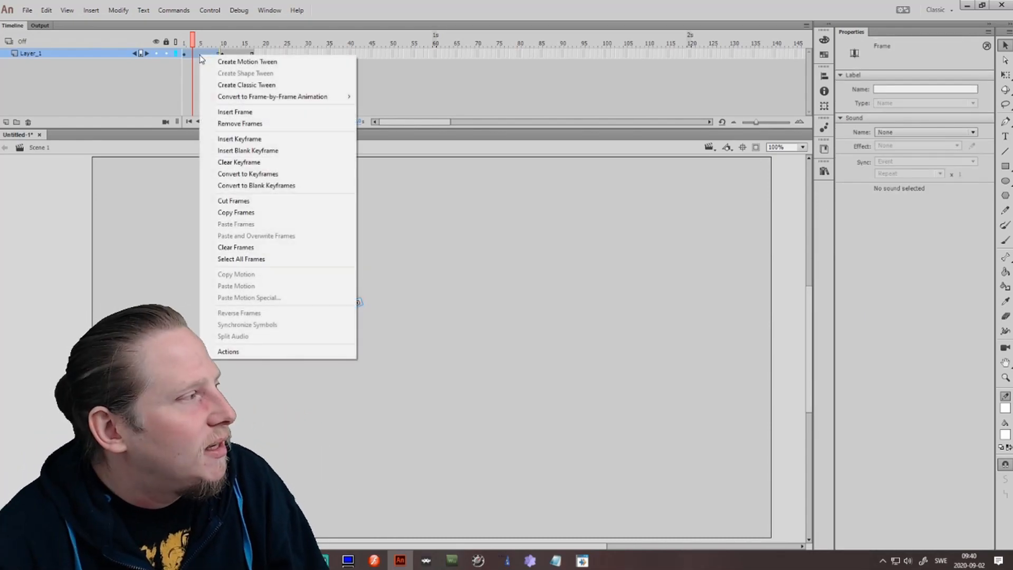
click(240, 84)
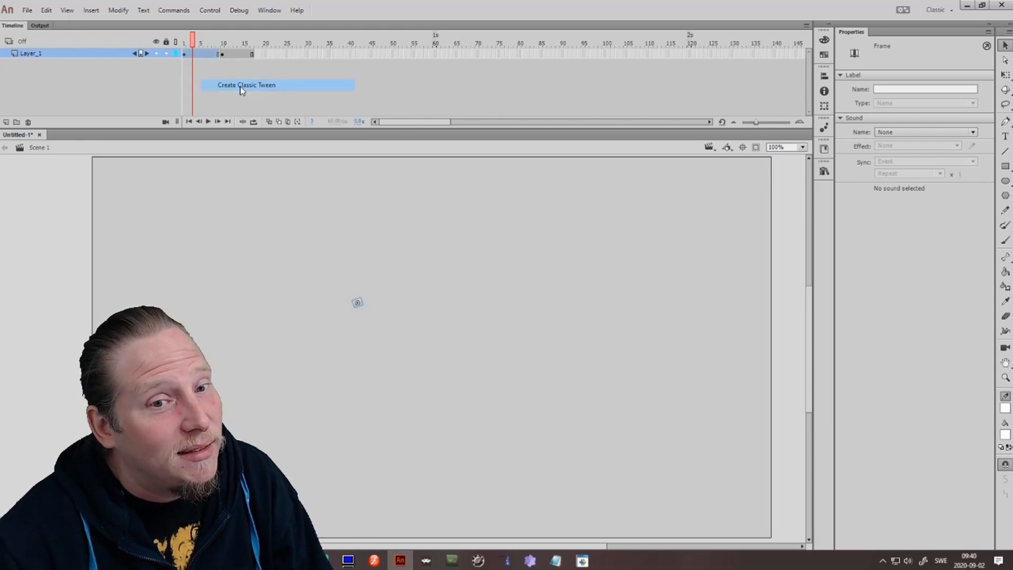
click(191, 47)
drag(191, 46, 224, 43)
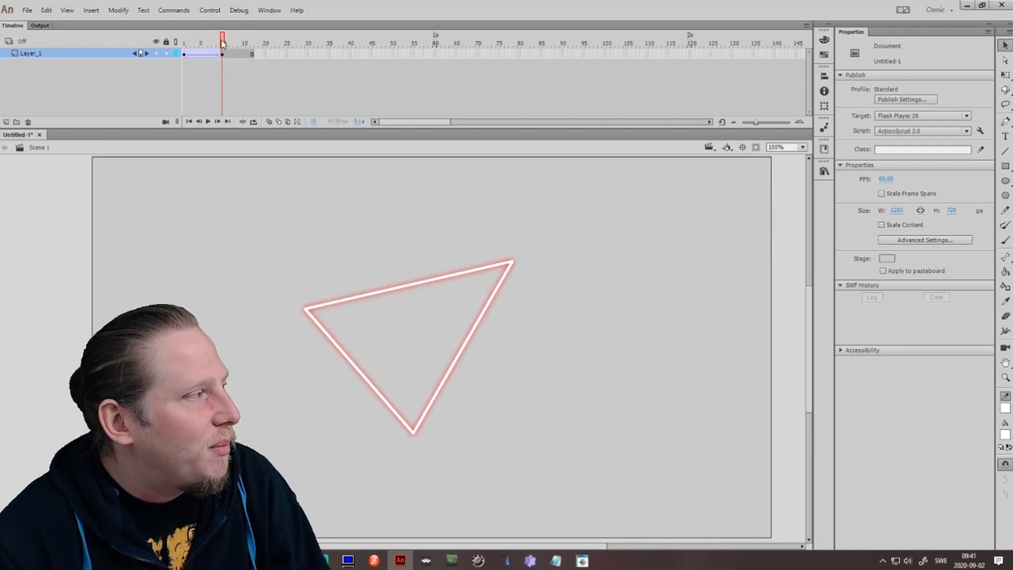
- Extend the frame span of the keyframe at frame 10 to about frame 74
click(232, 53)
key(F5)
key(F5)
key(F5)
key(F5)
key(F5)
key(F5)
key(F5)
key(F5)
key(F5)
key(F5)
key(F5)
key(F5)
key(F5)
key(F5)
key(F5)
key(F5)
key(F5)
key(F5)
key(F5)
key(F5)
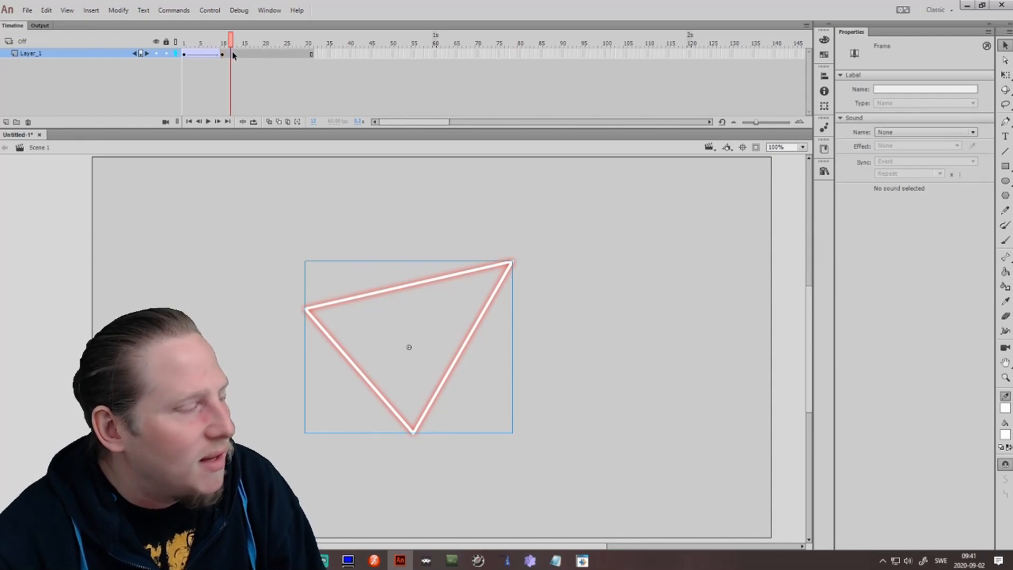
key(F5)
key(F5)
key(F5)
key(F5)
key(F5)
key(F5)
key(F5)
key(F5)
key(F5)
key(F5)
key(F5)
key(F5)
key(F5)
key(F5)
key(F5)
key(F5)
key(F5)
key(F5)
key(F5)
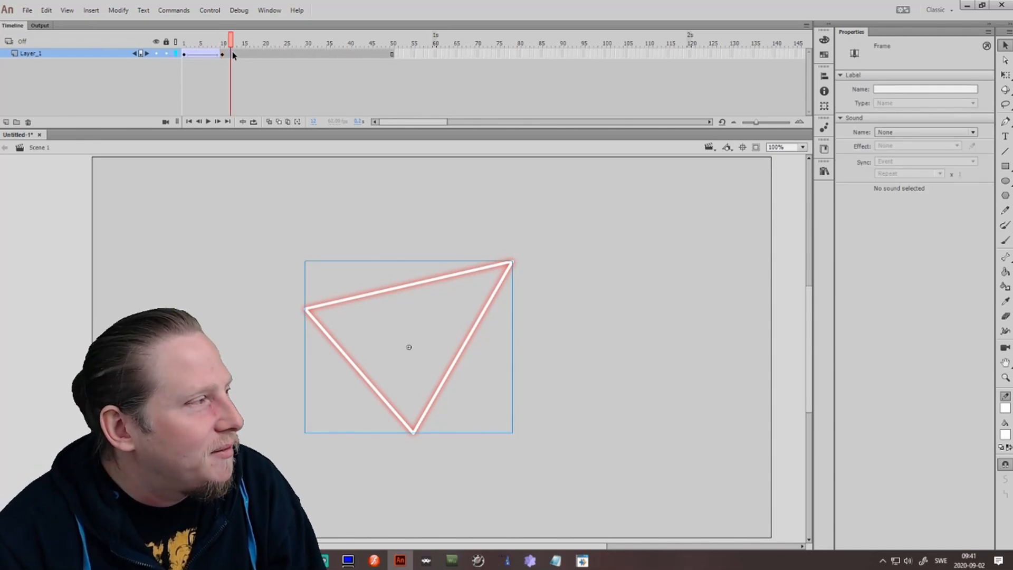
key(F5)
key(F5)
key(F5)
key(F5)
key(F5)
key(F5)
key(F5)
key(F5)
key(F5)
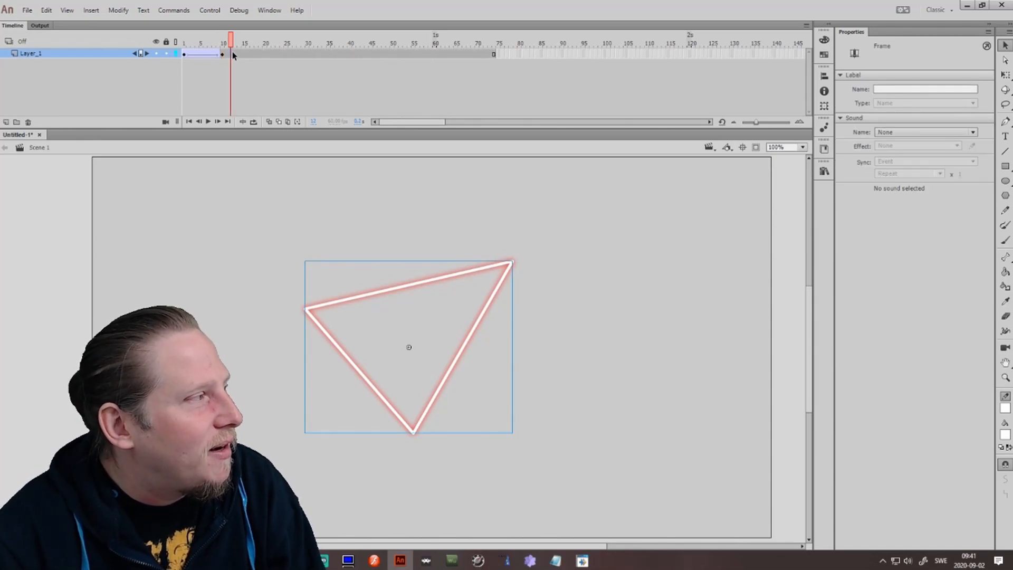
- Shift the whole triangle animation to start at frame 20 and insert a keyframe at frame 93
click(185, 54)
double_click(186, 54)
click(115, 56)
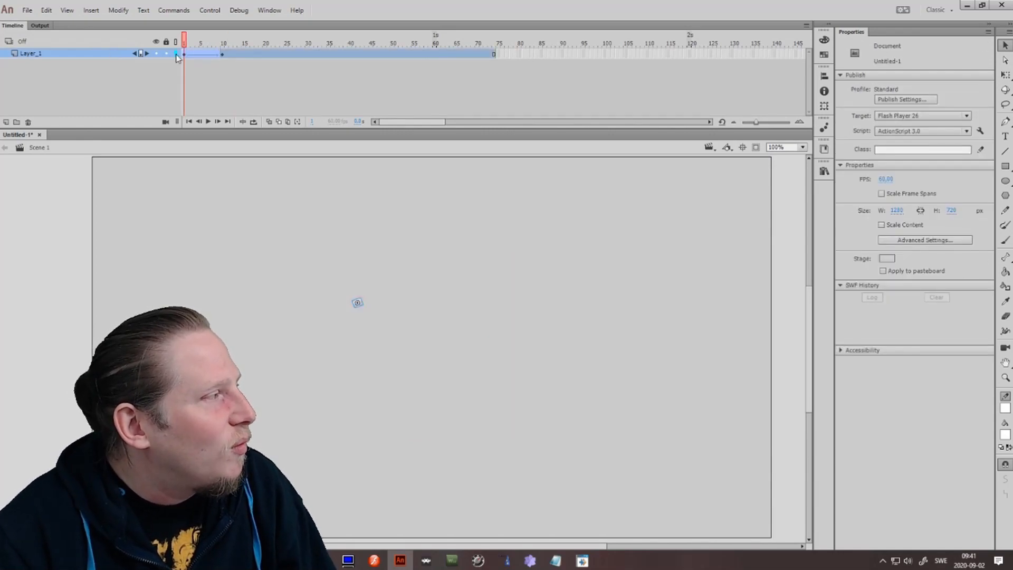
drag(184, 54, 578, 61)
click(576, 55)
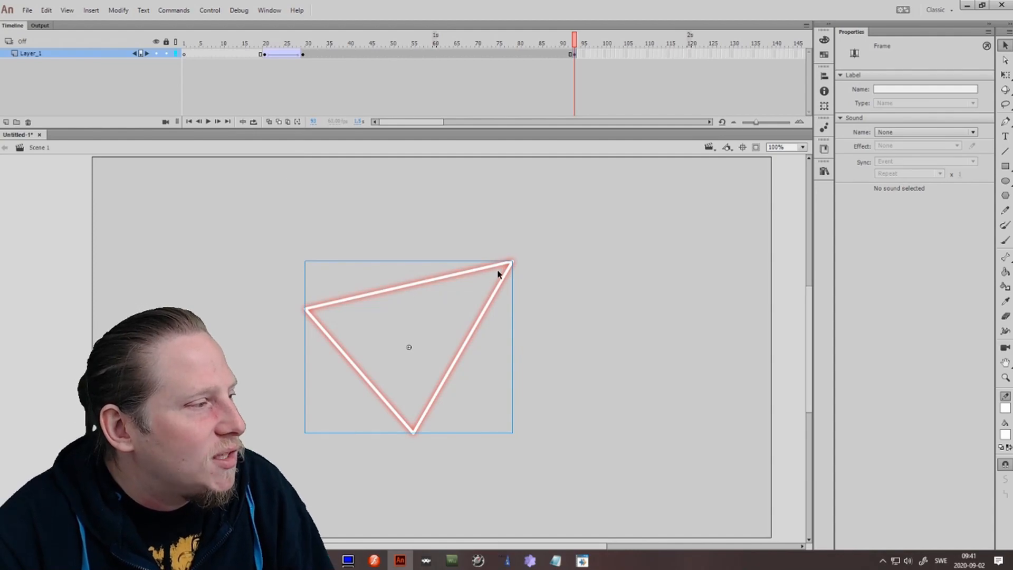
- Rotate the triangle at frame 93 slightly clockwise with Free Transform and compare it with the triangle at frame 29
right_click(511, 273)
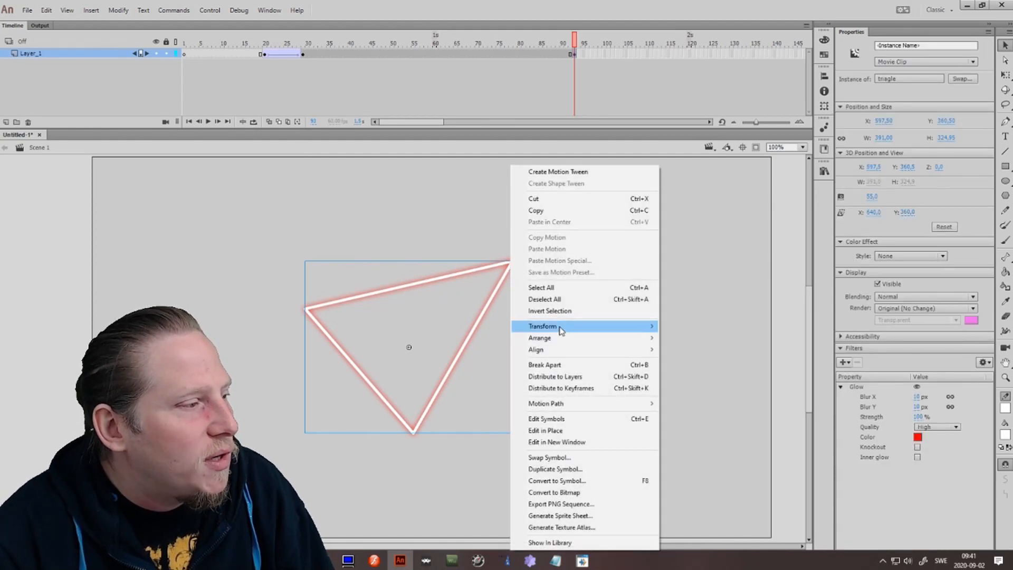
mouse_move(560, 328)
click(678, 327)
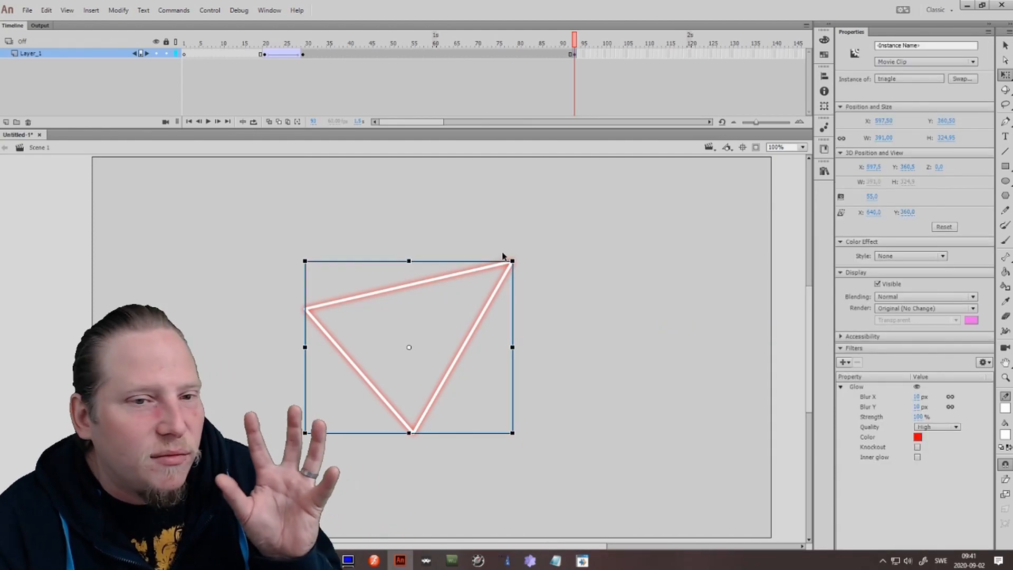
drag(518, 267, 521, 288)
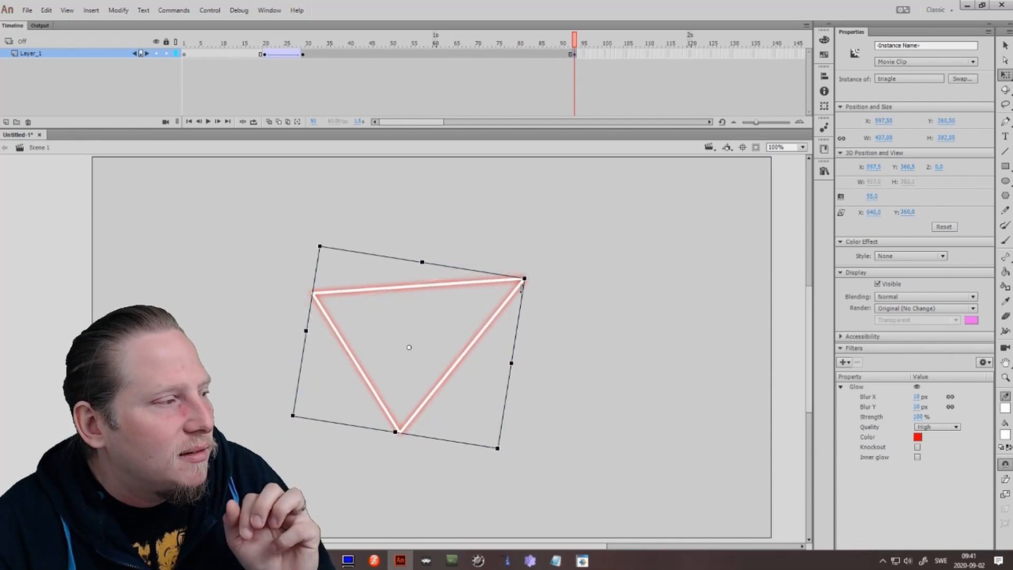
click(304, 55)
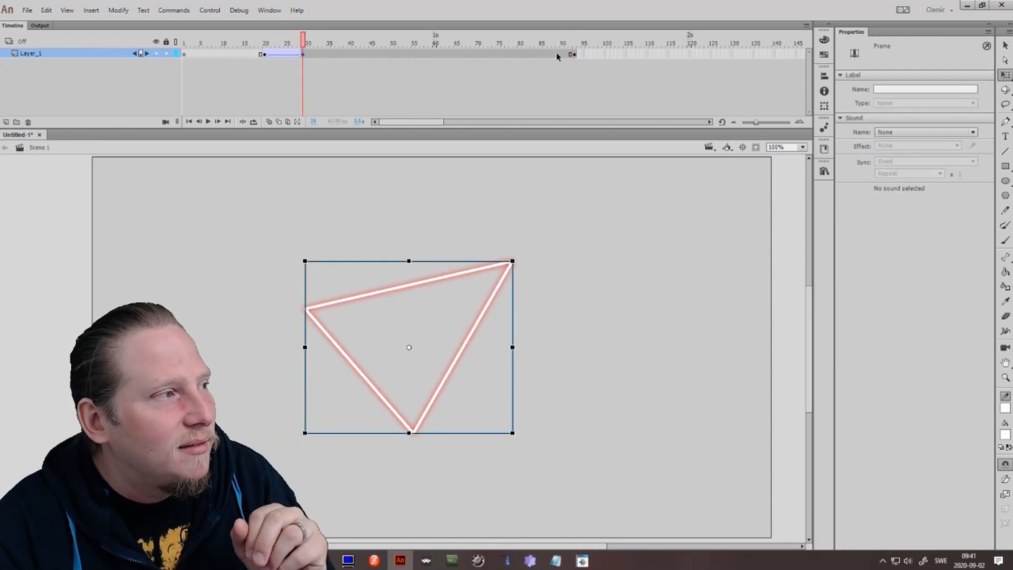
click(574, 55)
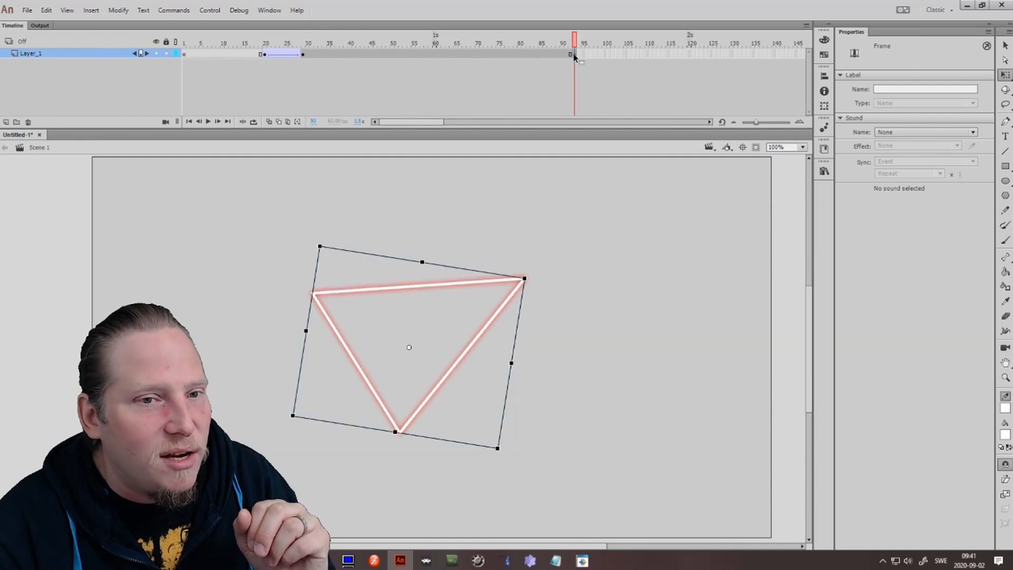
- Create a classic tween between the keyframes at frames 29 and 93 and scrub through it
right_click(518, 52)
click(573, 84)
drag(460, 41, 580, 46)
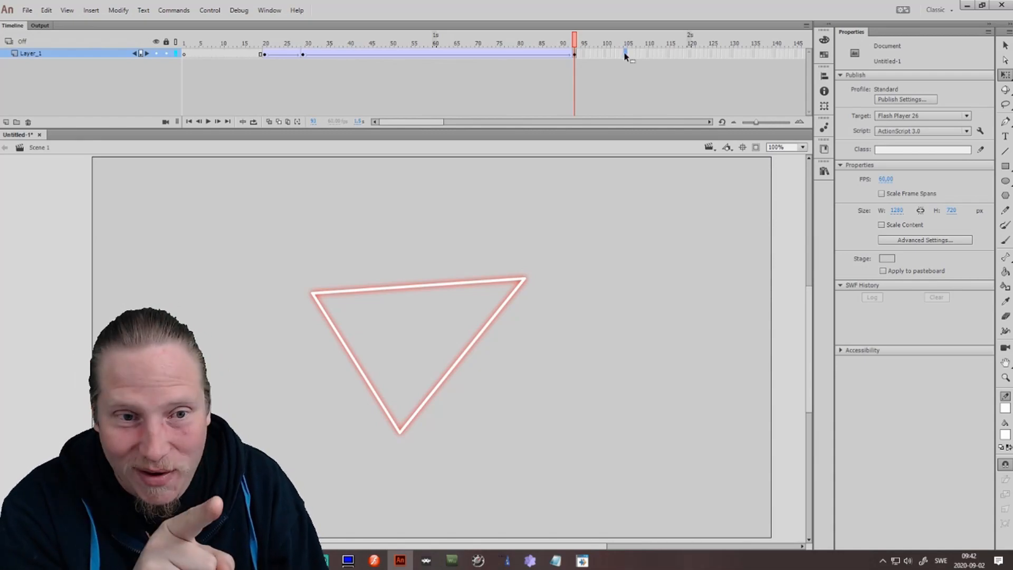
- In a new keyframe at frame 105, rotate the triangle further clockwise and enlarge it to about 1767 by 1703 px
key(F5)
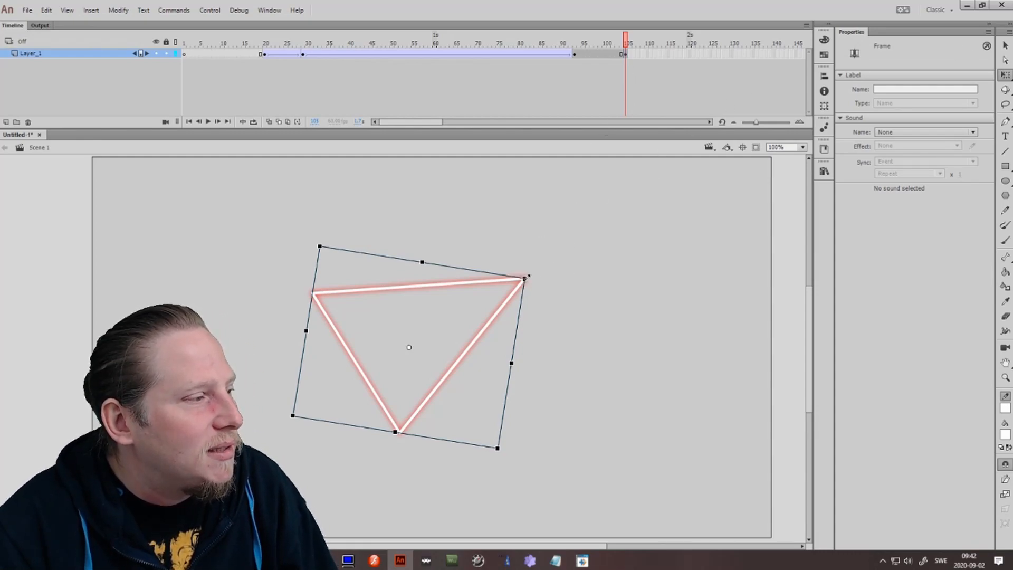
drag(532, 279, 543, 333)
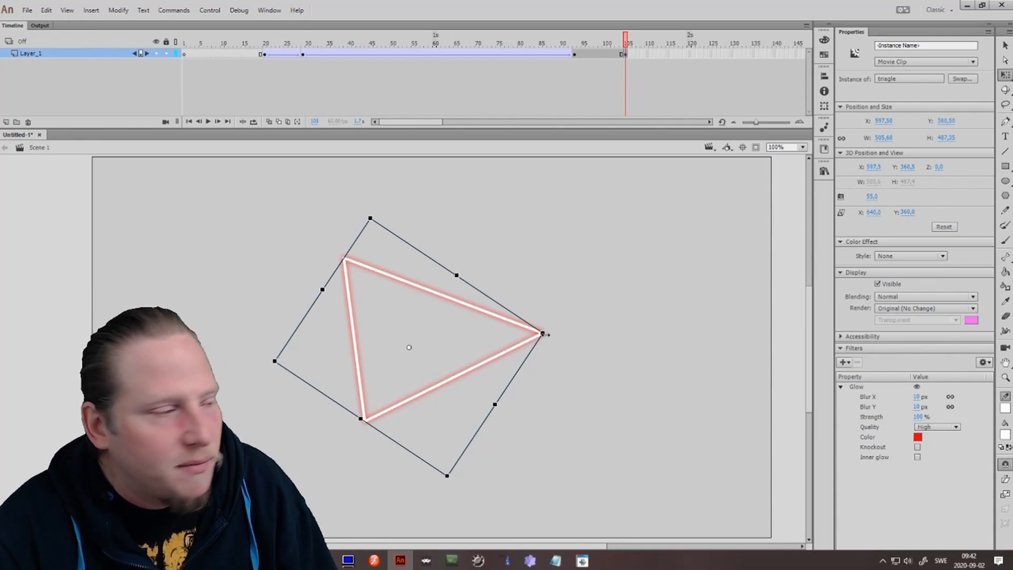
drag(546, 335, 959, 357)
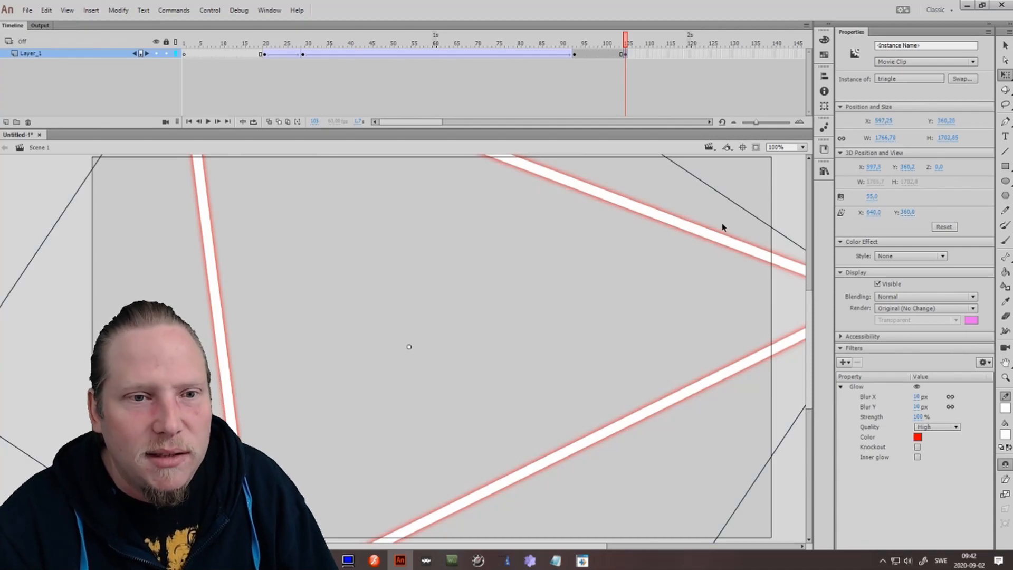
- Create a classic tween between the keyframes at frames 93 and 105 and preview the animation
right_click(599, 55)
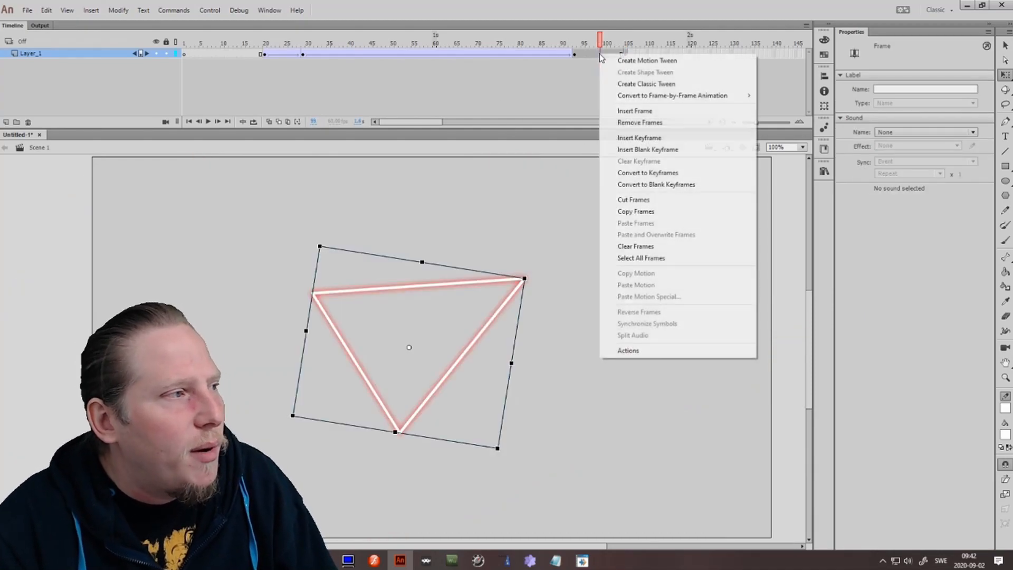
click(643, 85)
key(Return)
drag(227, 42, 628, 53)
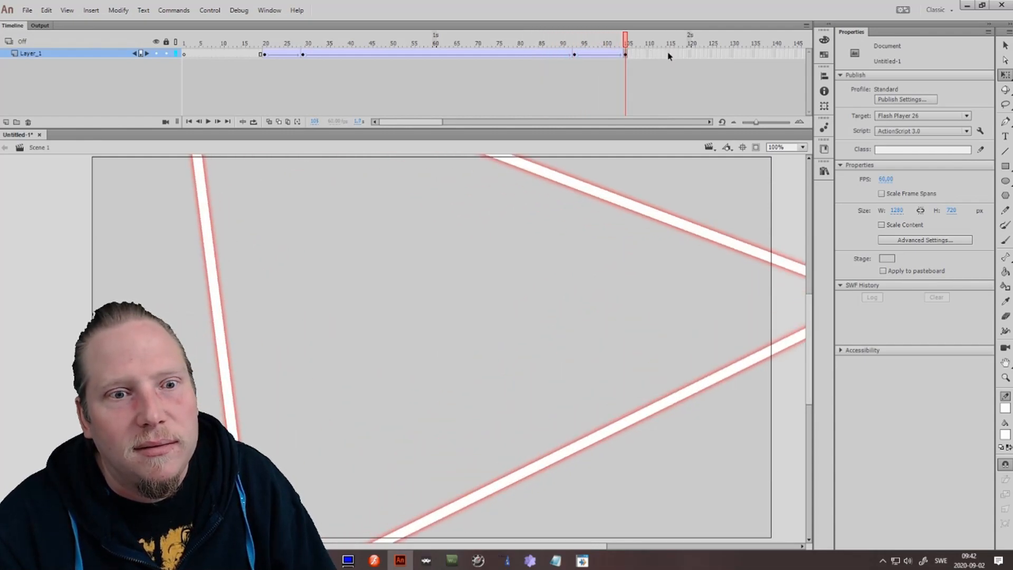
- Insert a blank keyframe at frame 106 and test the movie
click(629, 55)
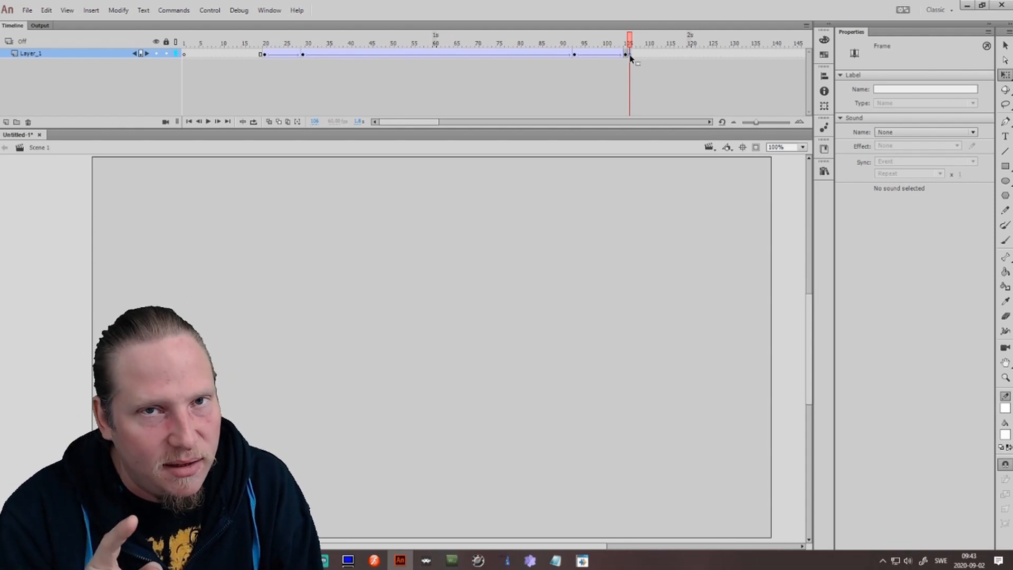
key(ctrl+Return)
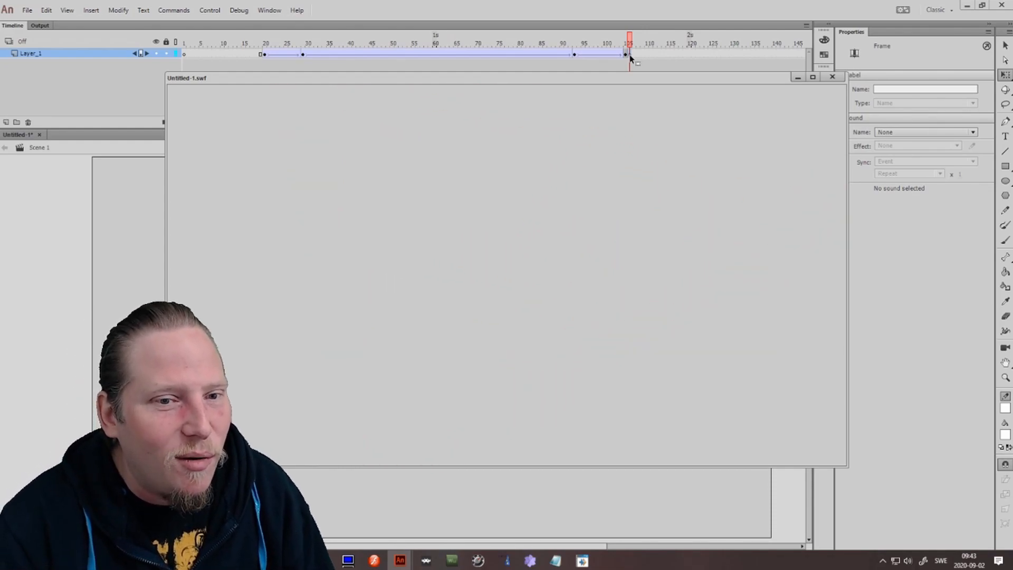
key(ctrl+w)
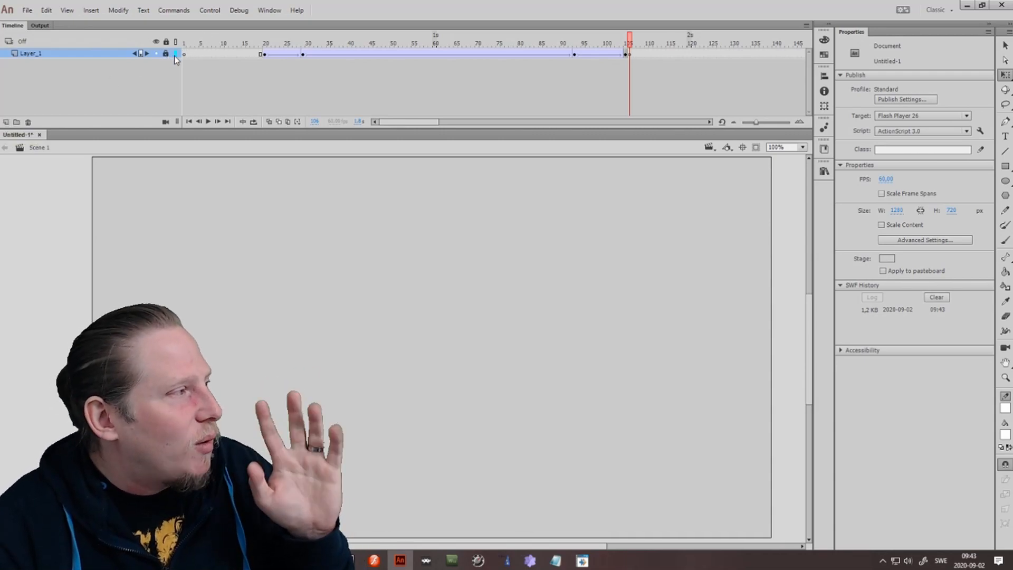
- Add a new layer above Layer_1 and rename Layer_1 to "Triagle"
click(7, 122)
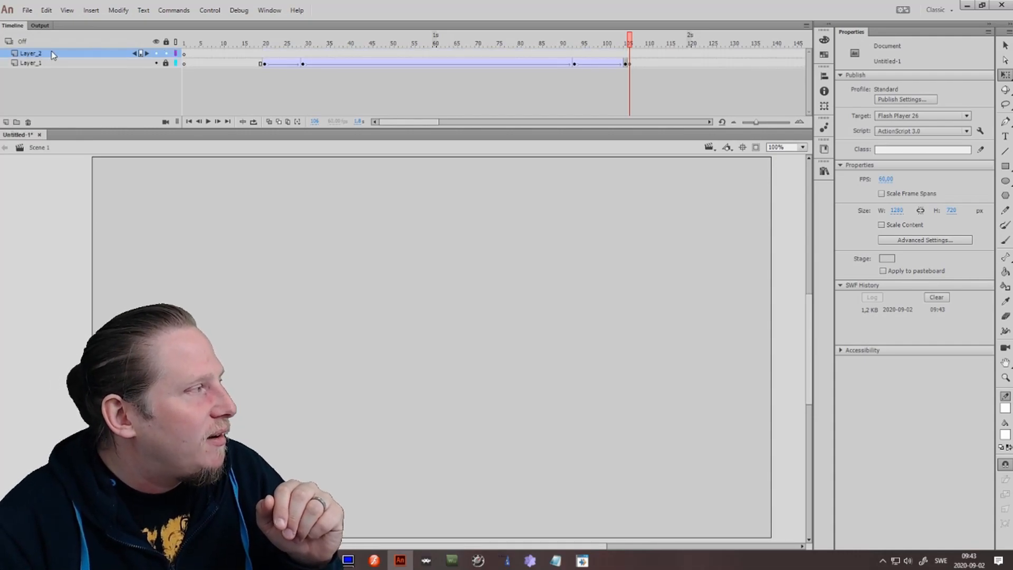
double_click(49, 61)
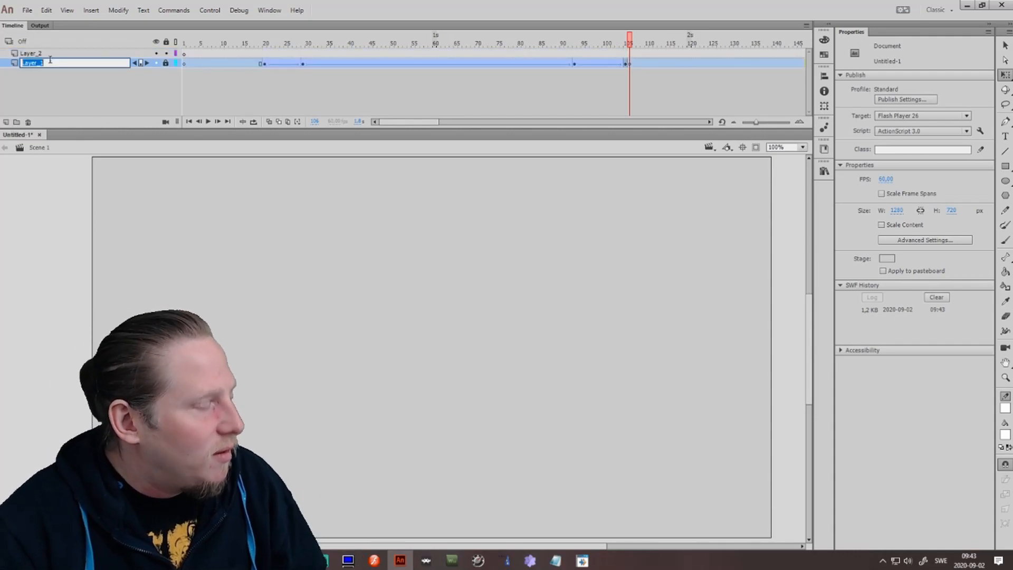
text(Triag)
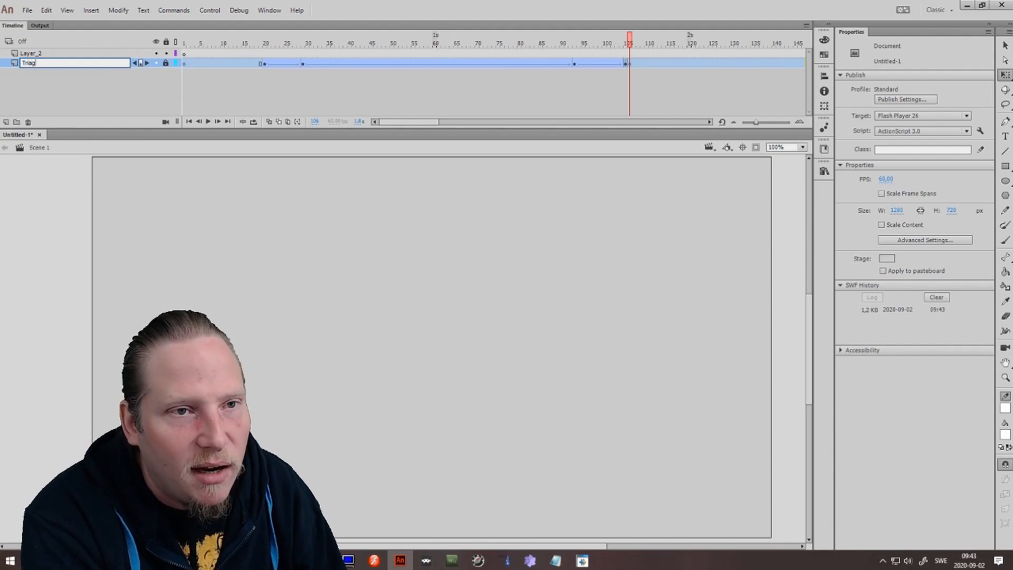
text(le)
key(Return)
- Rename the new upper layer to "text"
double_click(52, 53)
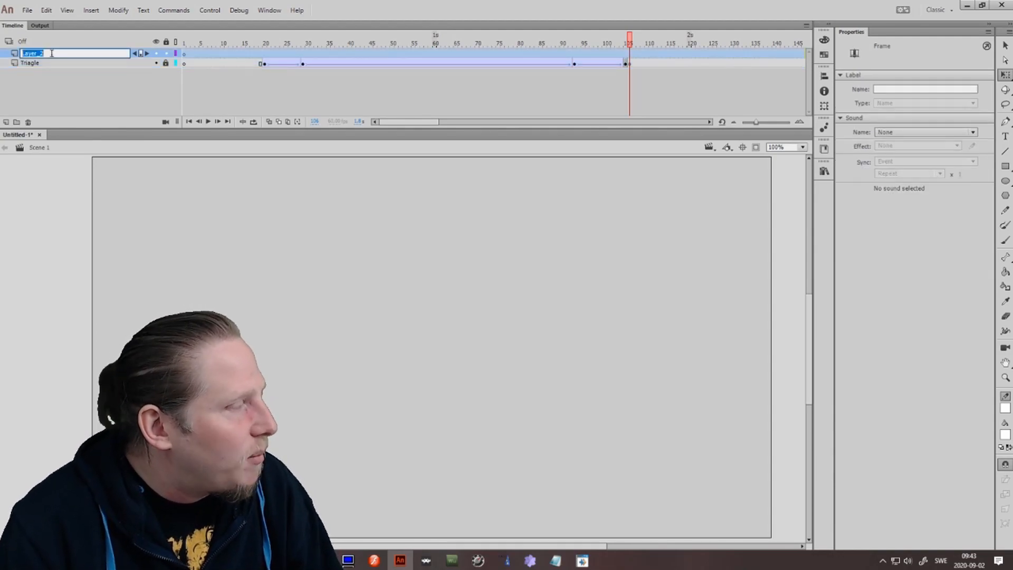
text(texs)
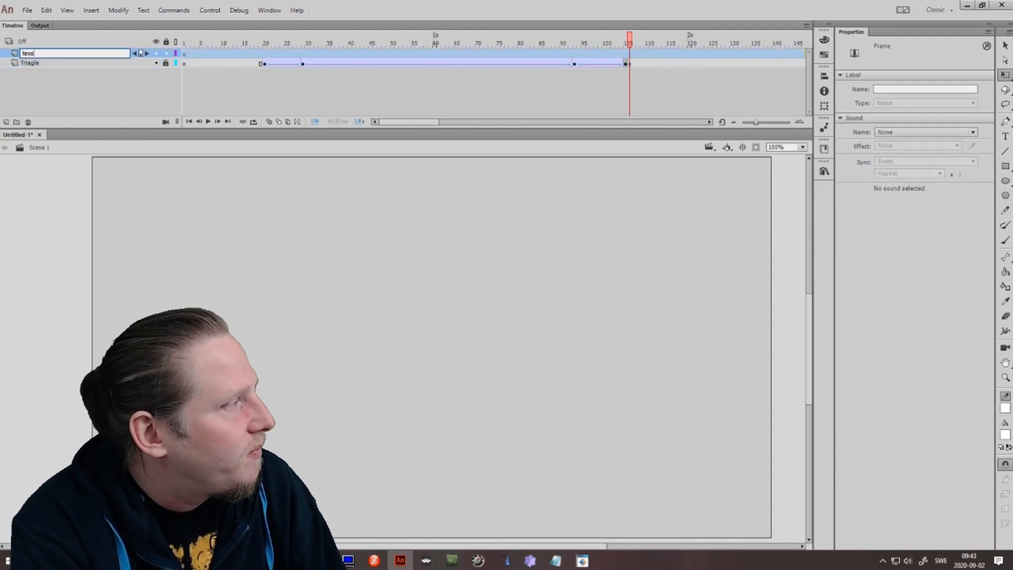
key(Return)
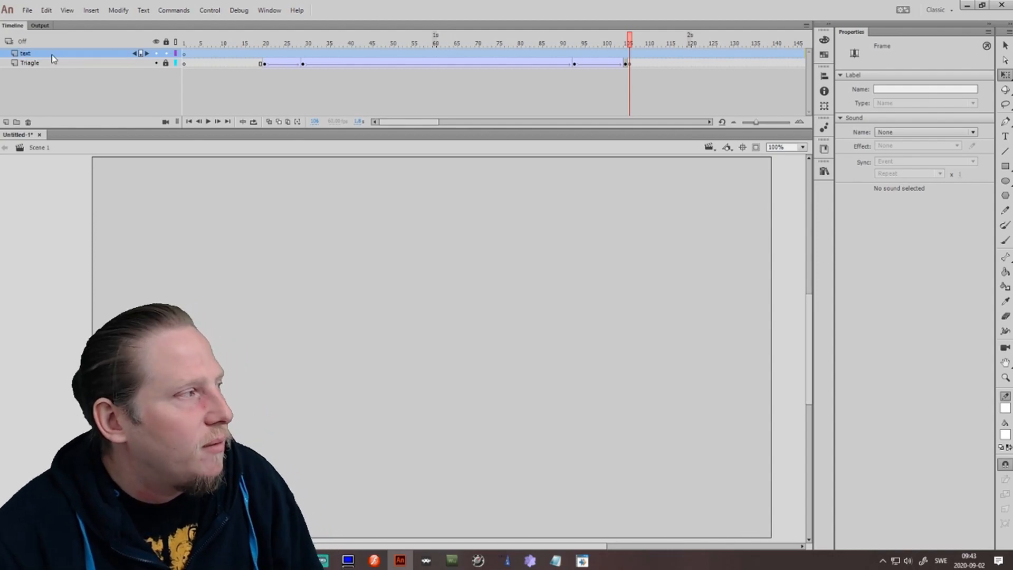
- In a new keyframe at frame 40 of the text layer, write the static text "A NEW FOLLOWER" above the triangle
click(328, 53)
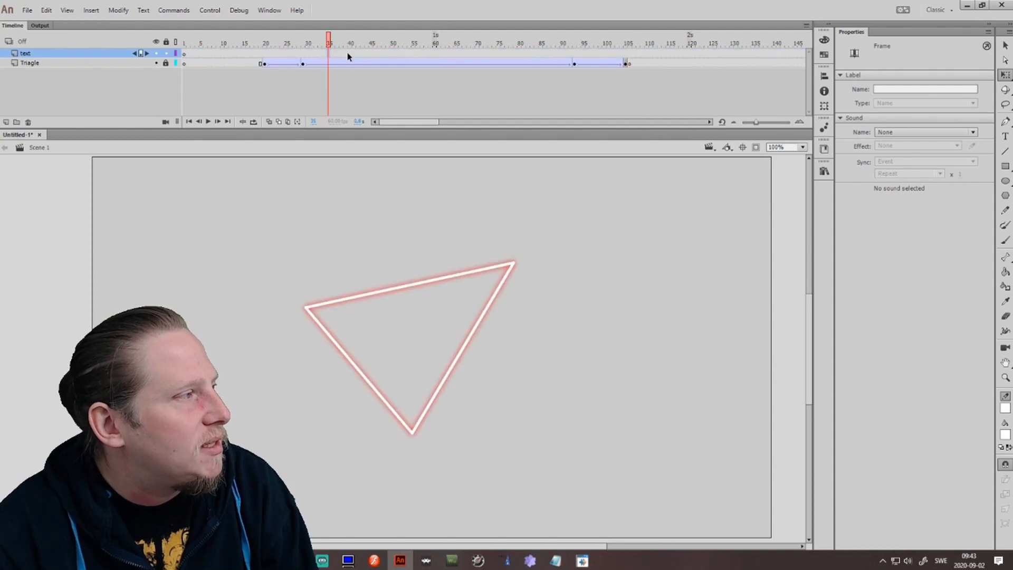
click(350, 53)
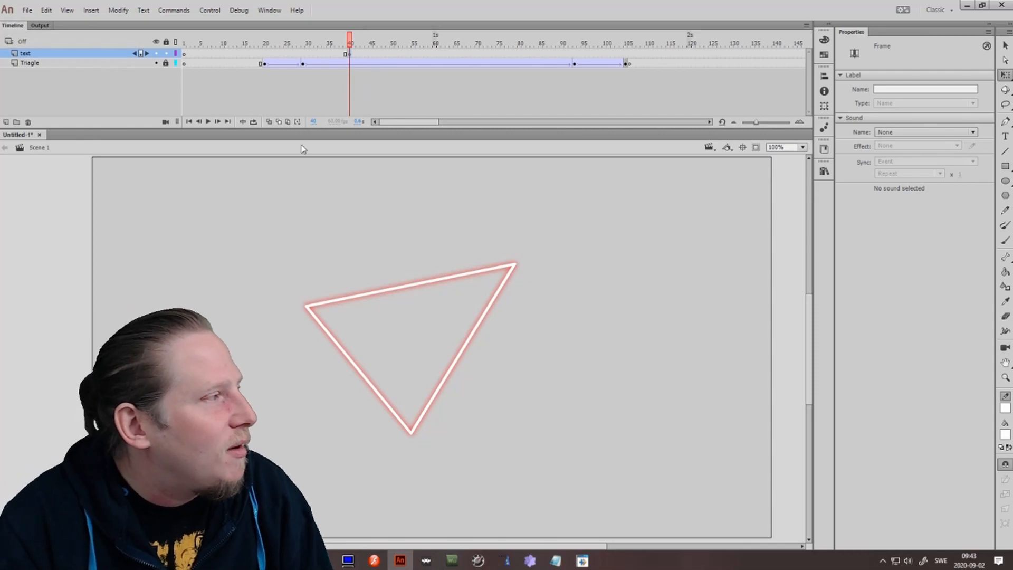
click(1005, 137)
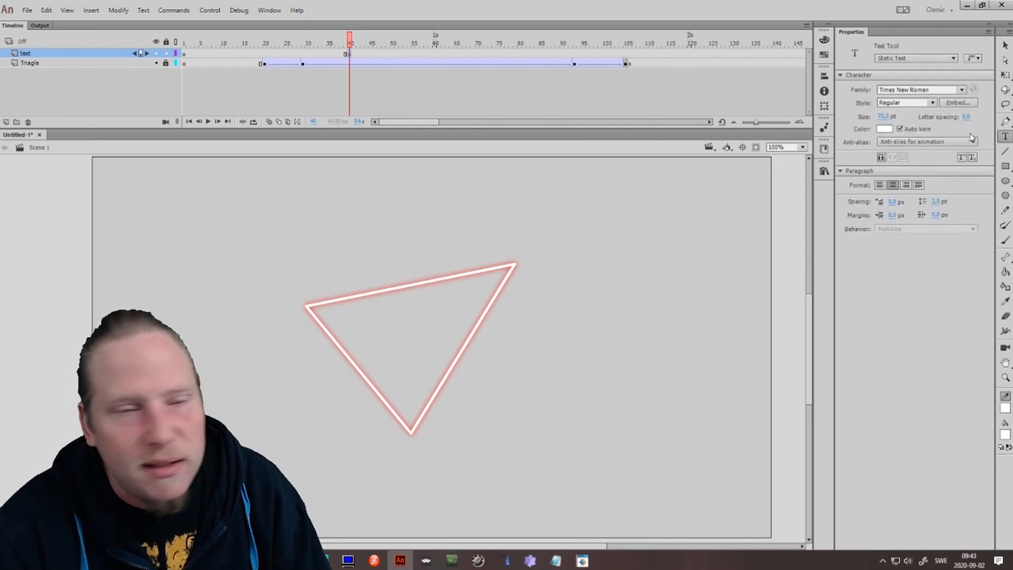
click(326, 273)
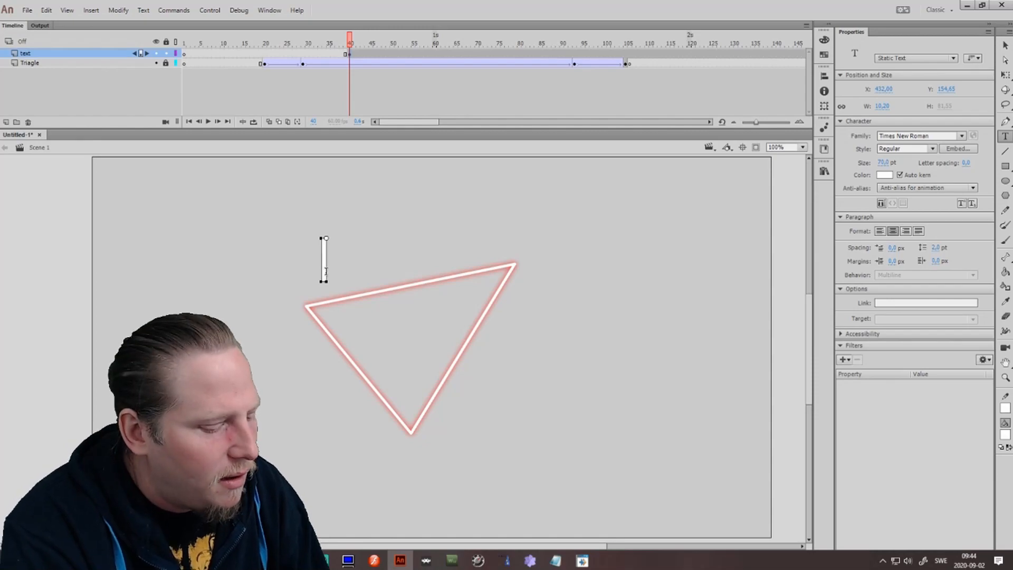
text(A NEW)
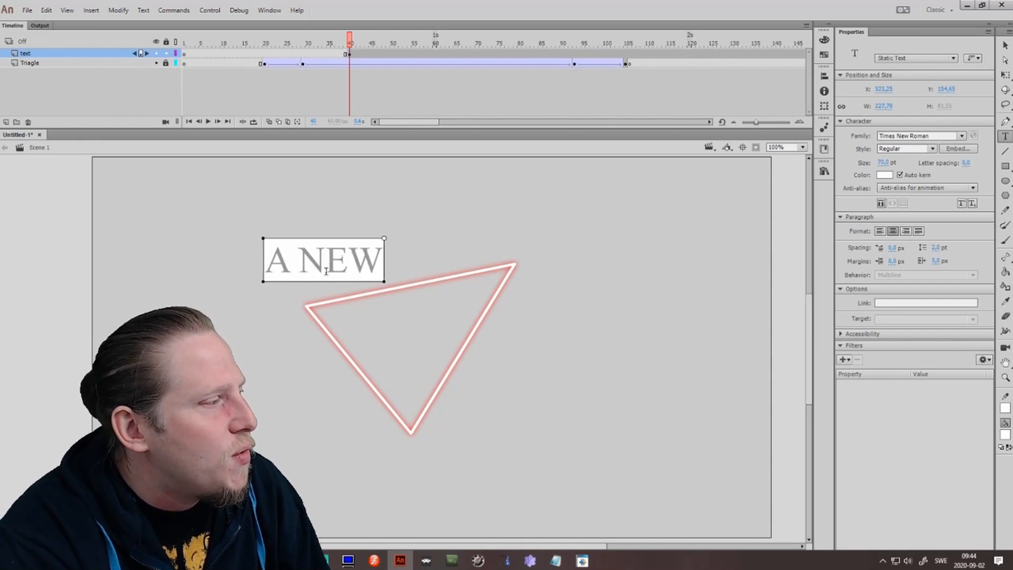
text( FOLLOWEE)
key(BackSpace)
text(R)
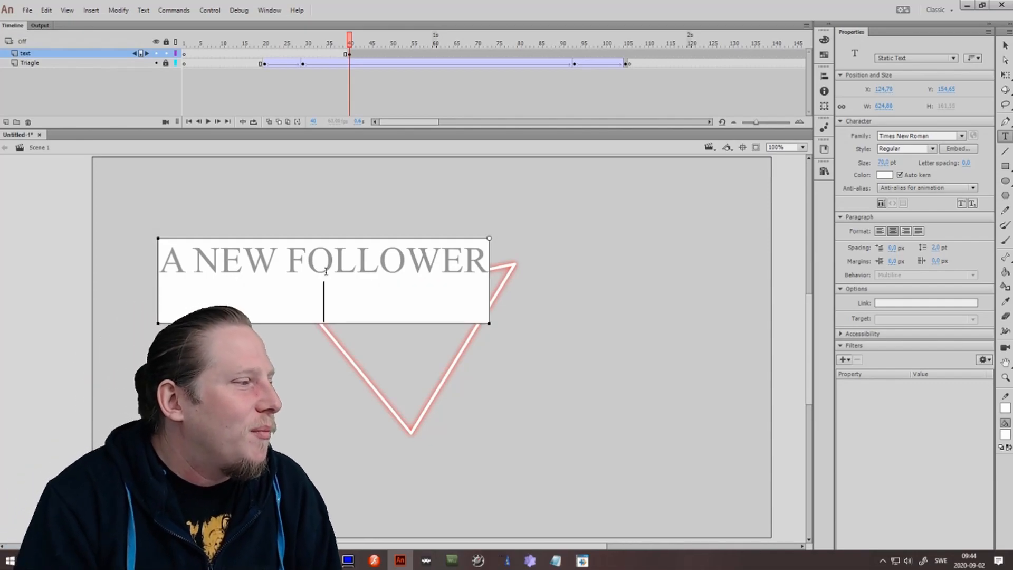
key(Escape)
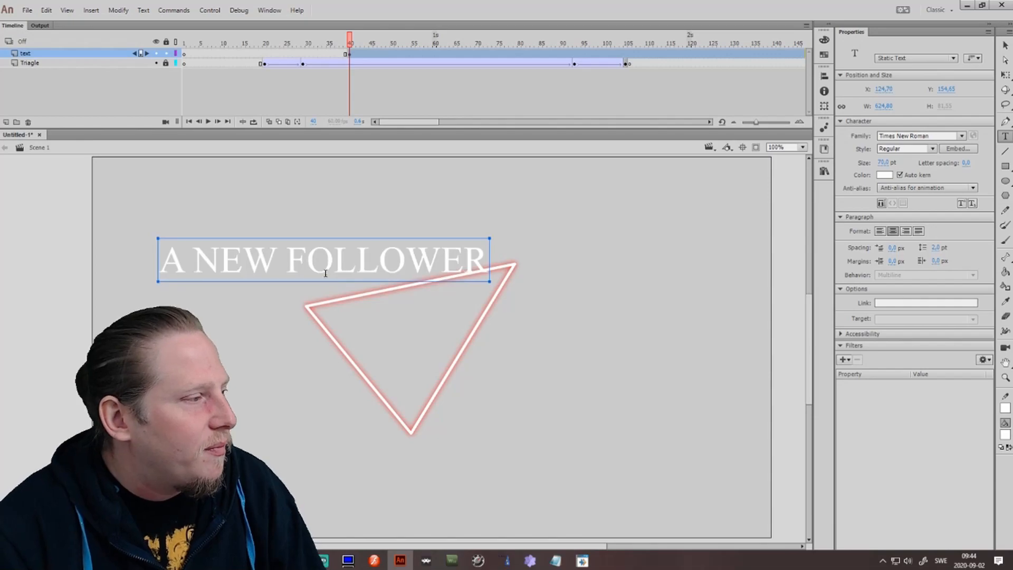
key(Escape)
click(459, 252)
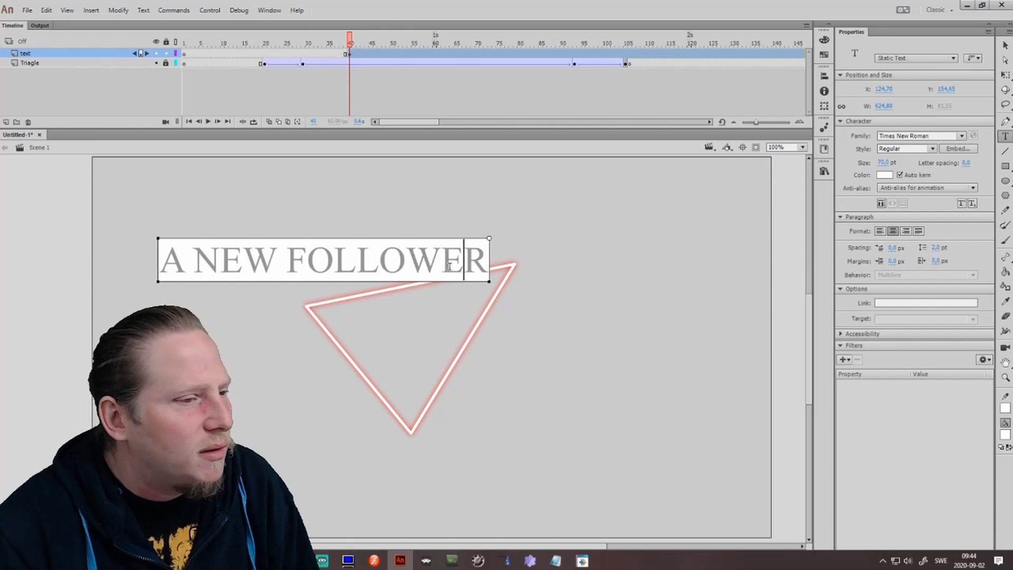
double_click(449, 266)
click(438, 197)
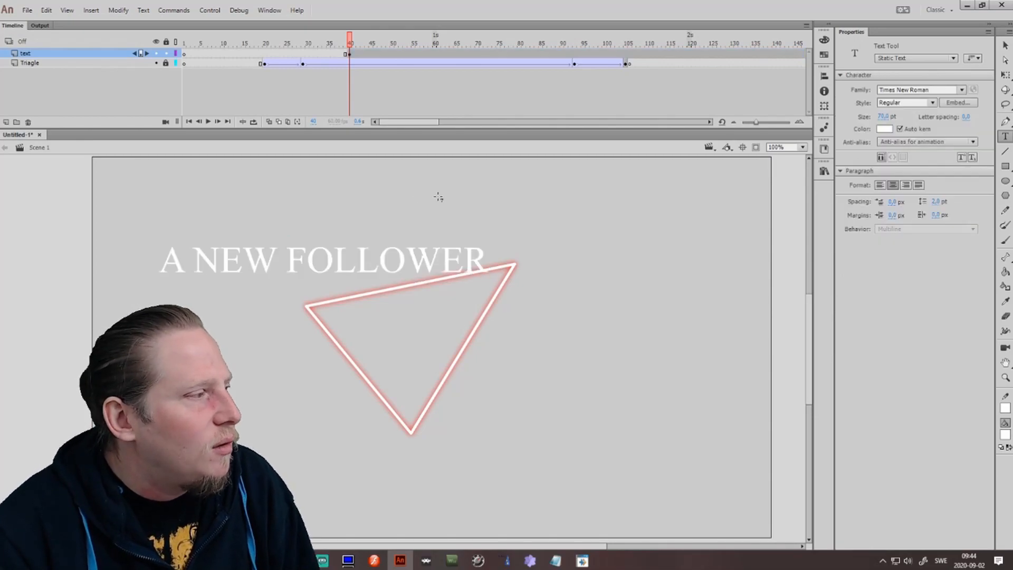
- Add a Glow filter to the "A NEW FOLLOWER" text and set its color to bright green
key(v)
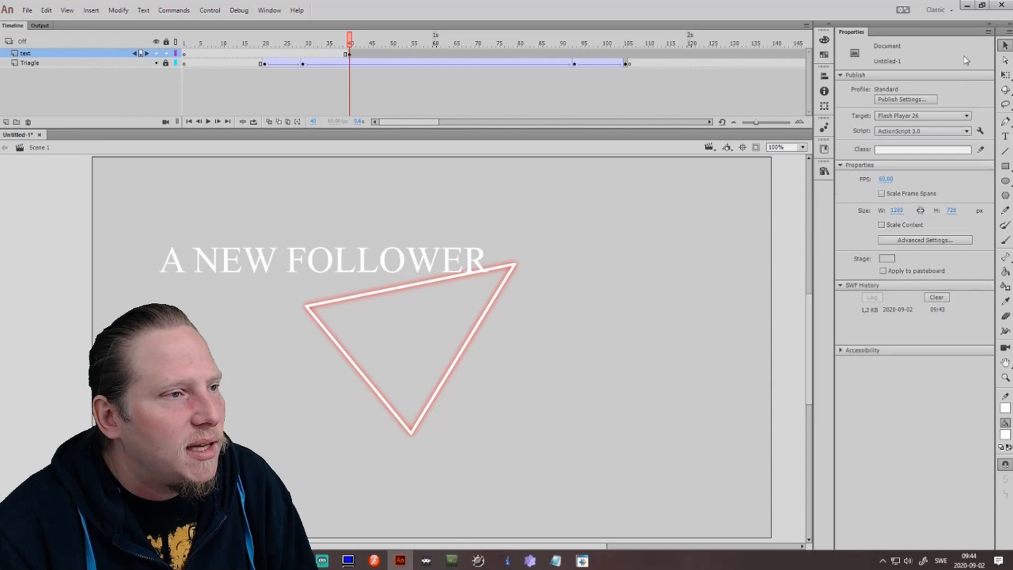
click(437, 252)
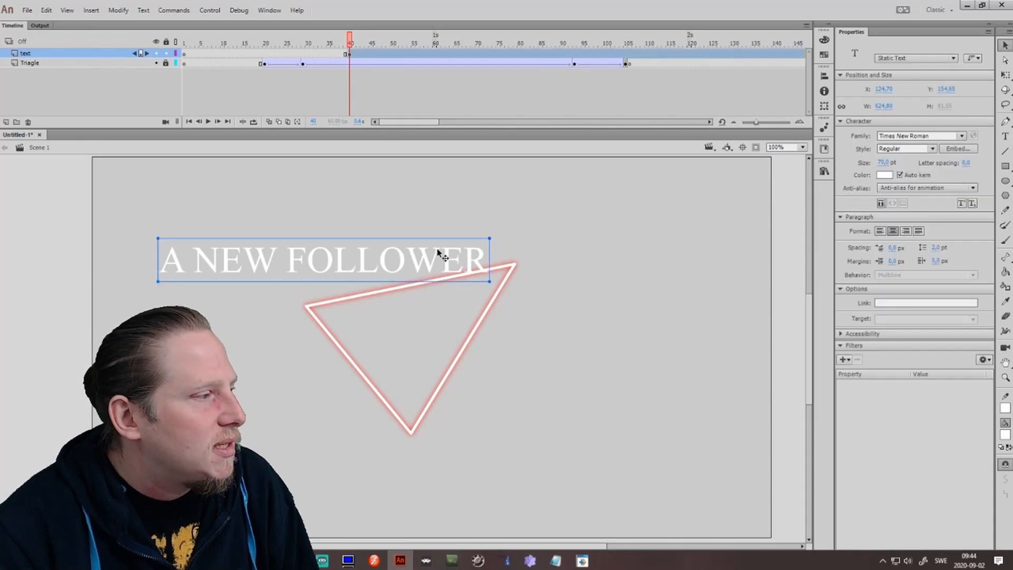
click(847, 361)
click(849, 396)
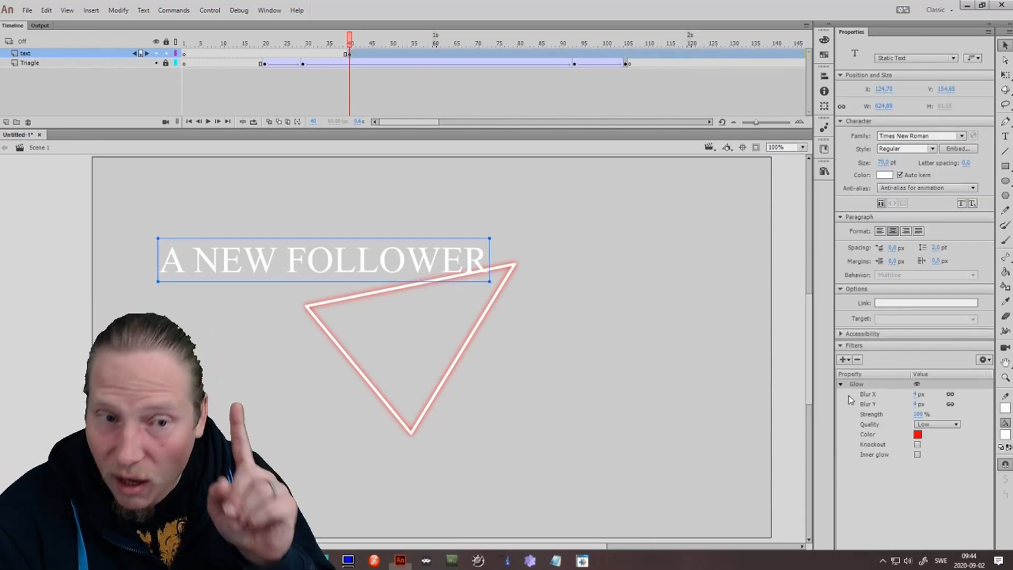
click(918, 434)
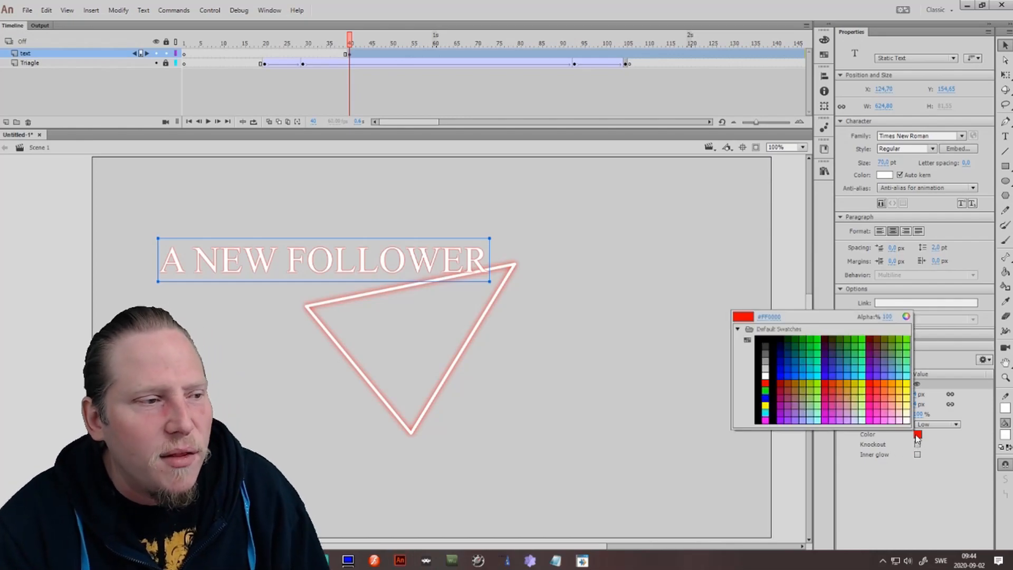
click(909, 337)
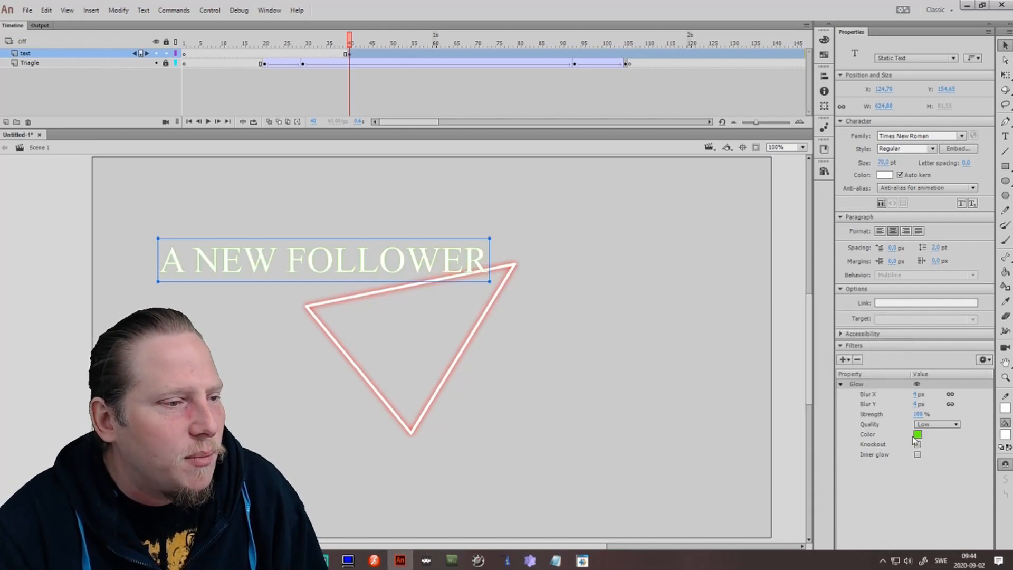
- Set the text's glow to High quality with 10 px blur and move the text to about X 154, Y 215
click(924, 425)
click(939, 459)
click(916, 404)
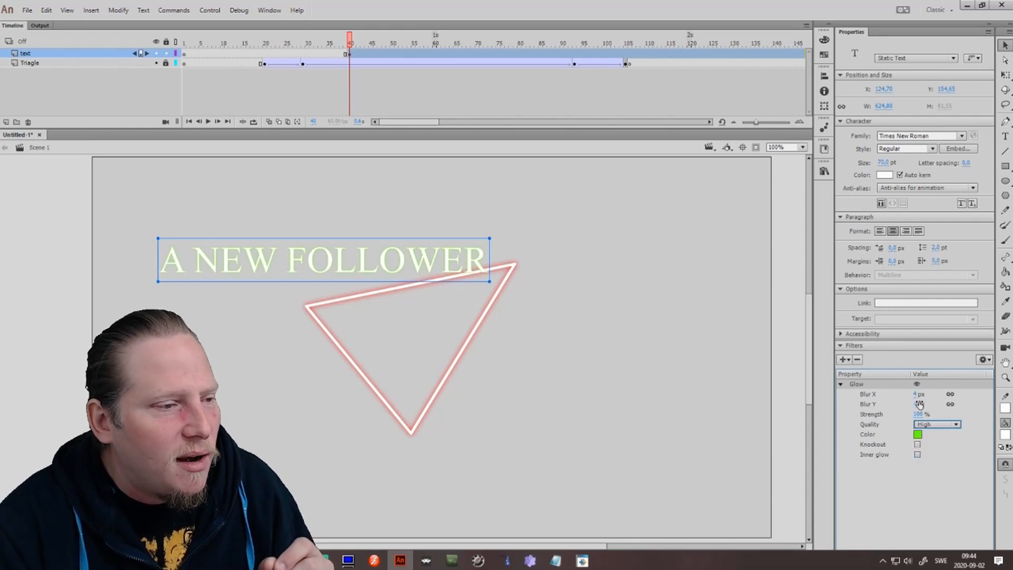
drag(918, 404, 924, 404)
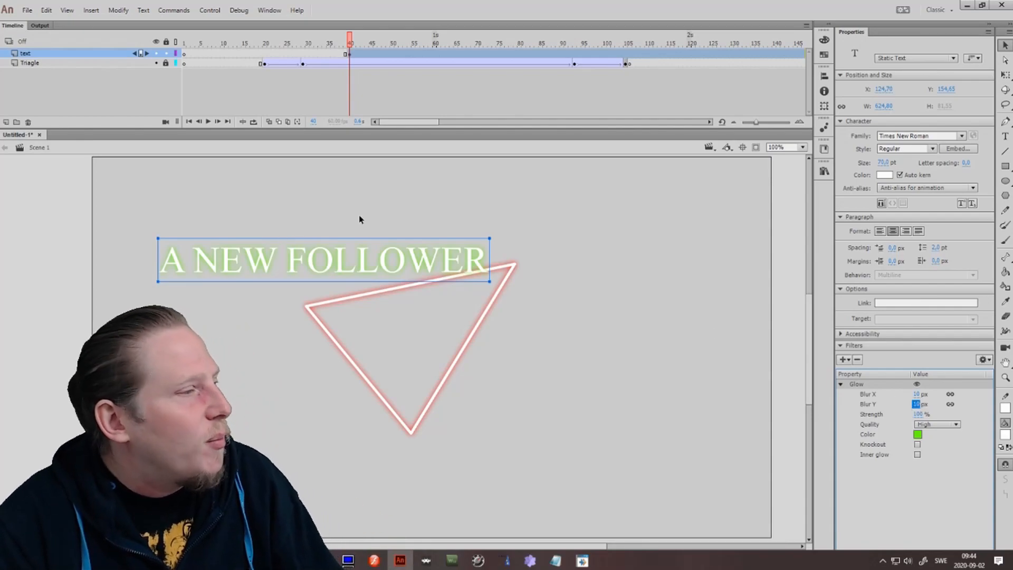
drag(327, 256, 340, 286)
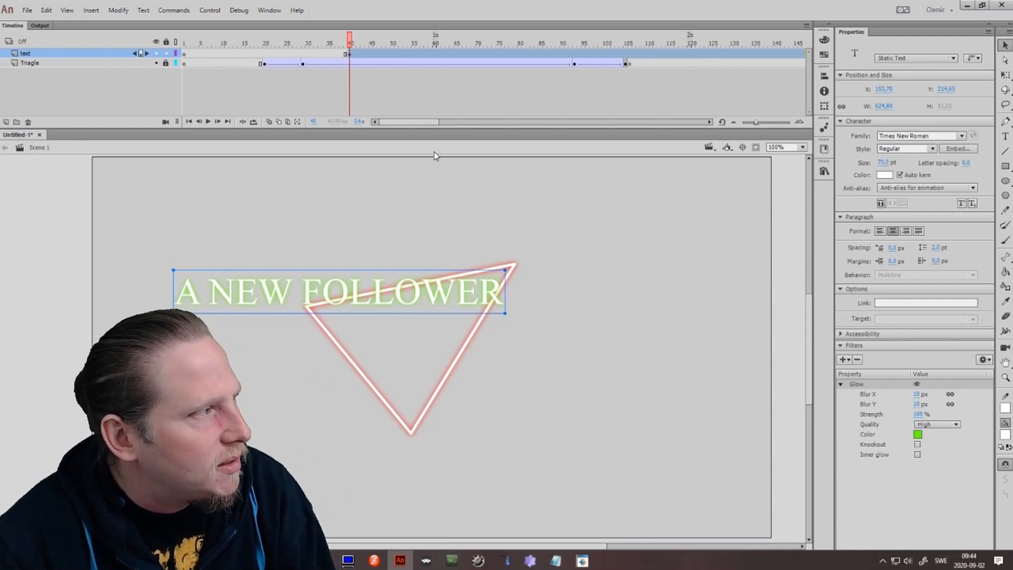
- Insert a keyframe at frame 51 of the text layer and move the text horizontally to the right across the triangle
click(397, 55)
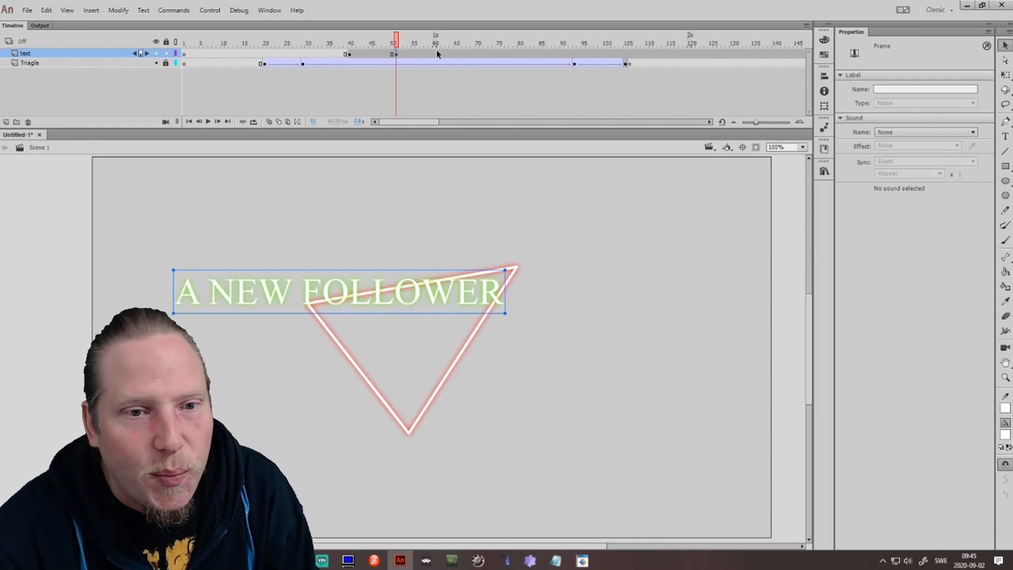
key(shift+Right)
key(shift+Right)
key(shift+Right)
key(shift+Right)
key(shift+Right)
key(shift+Right)
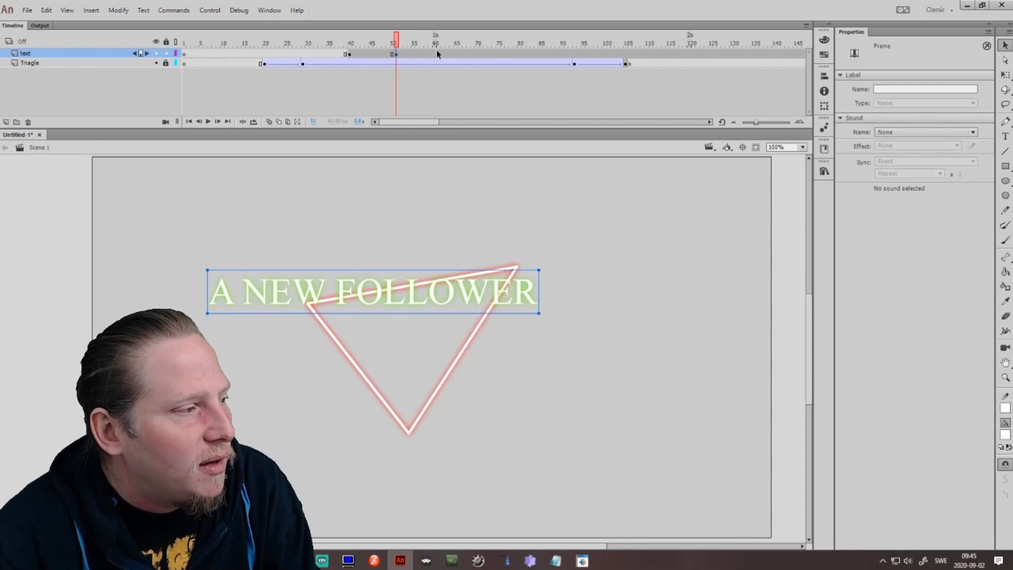
key(shift+Right)
key(Right)
key(Right)
key(Right)
key(Right)
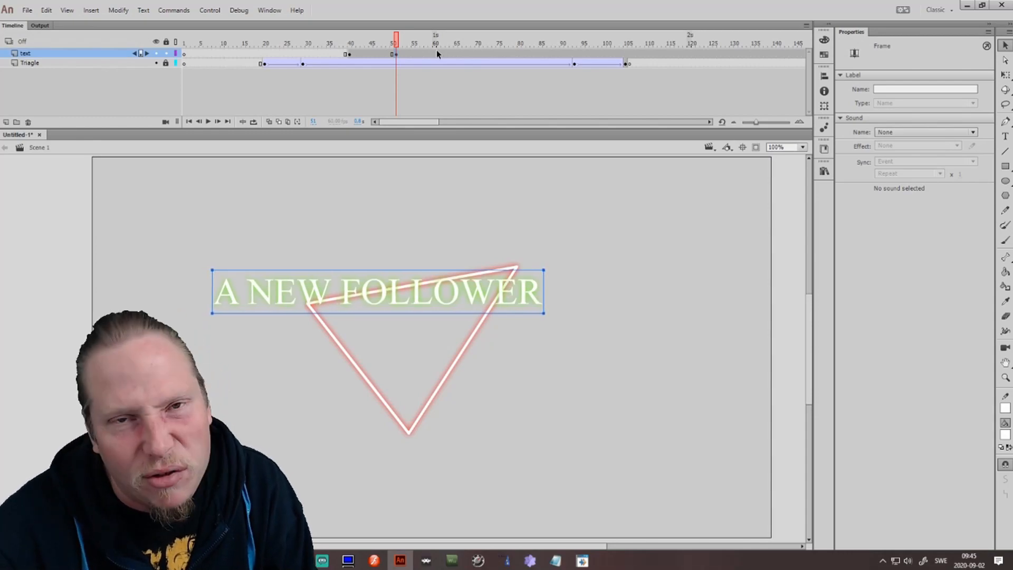
key(shift+Right)
key(shift+Right)
key(shift+Right)
key(shift+Right)
key(shift+Right)
key(shift+Right)
key(shift+Right)
key(shift+Right)
key(shift+Right)
key(shift+Right)
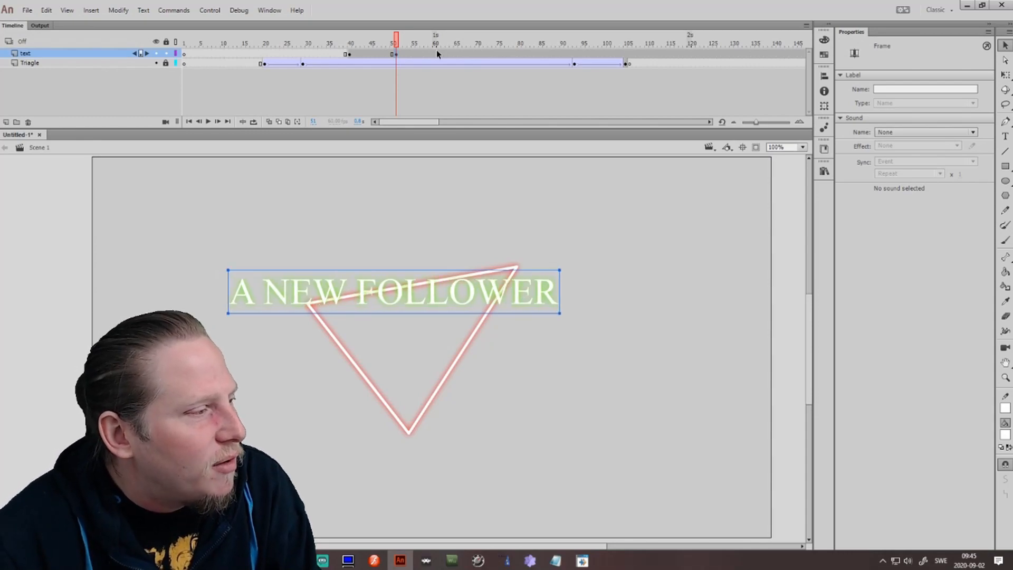
key(shift+Right)
key(shift+Right)
key(shift+Right)
key(shift+Right)
key(shift+Right)
key(shift+Right)
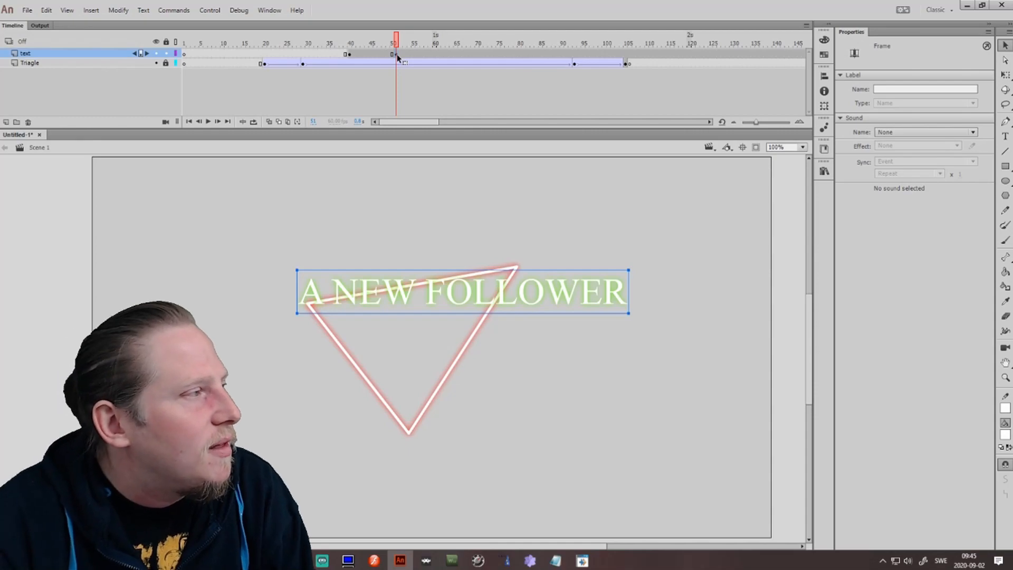
- Create a classic tween between the text keyframes at frames 40 and 51 and scrub through it
right_click(366, 54)
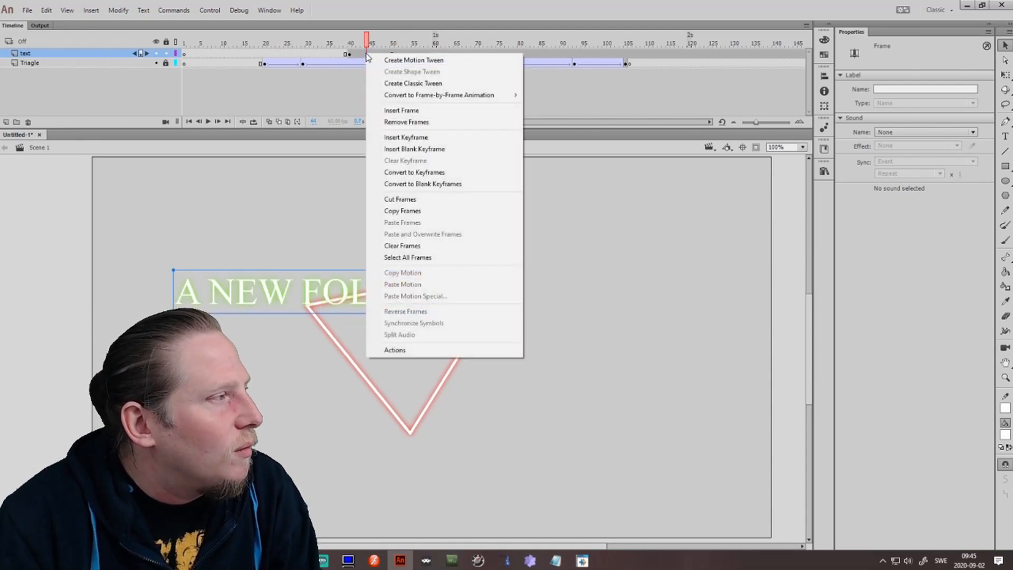
click(423, 85)
mouse_move(363, 41)
mouse_down()
mouse_move(323, 41)
mouse_move(392, 47)
mouse_move(373, 43)
mouse_move(389, 44)
mouse_move(372, 54)
mouse_up()
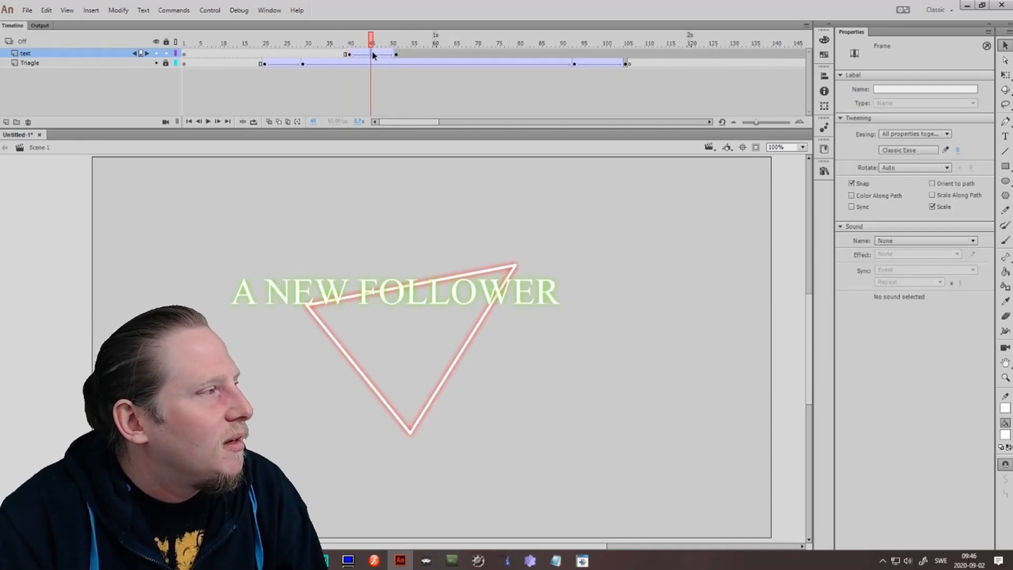
- Insert frames into the text tween until its end keyframe sits at frame 90, and scrub through the slower motion
key(F5)
key(F5)
key(F5)
key(F5)
key(F5)
key(F5)
key(F5)
key(F5)
key(F5)
key(F5)
key(F5)
key(F5)
key(F5)
key(F5)
key(F5)
key(F5)
key(F5)
key(F5)
key(F5)
key(F5)
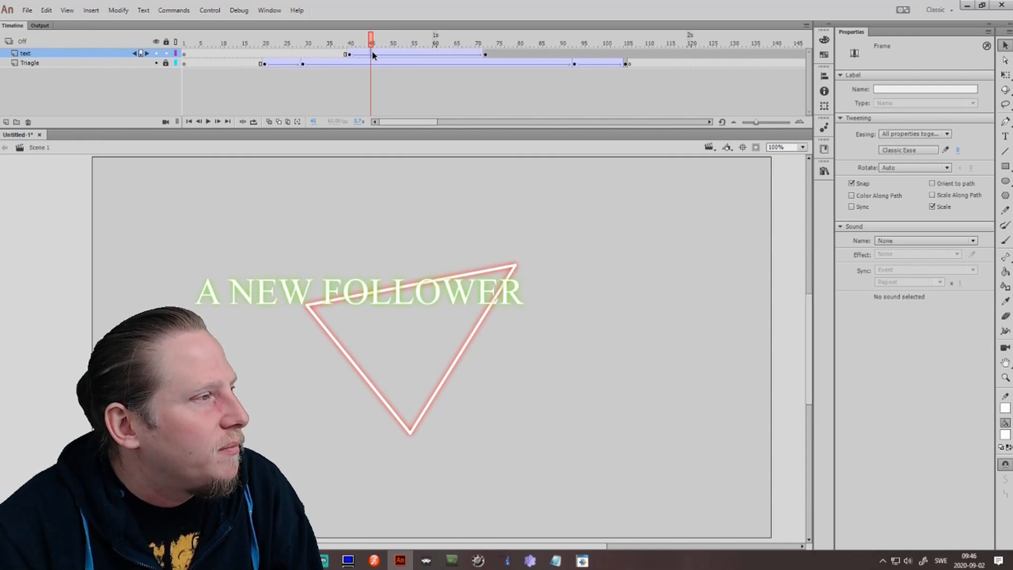
drag(348, 43, 455, 45)
drag(470, 46, 354, 35)
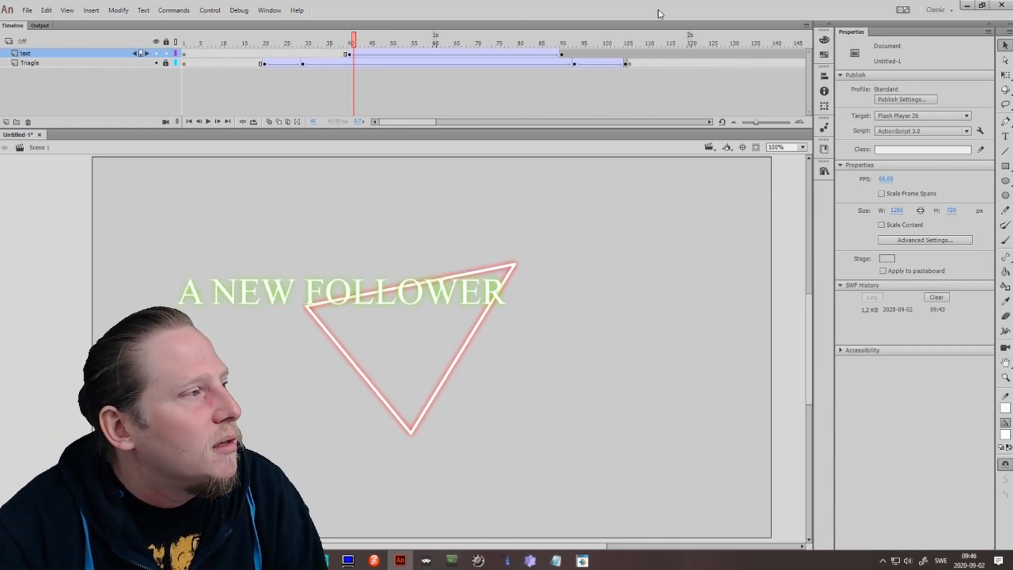
- Insert a keyframe at frame 101 of the text layer and move the text horizontally past the stage's right edge
click(563, 54)
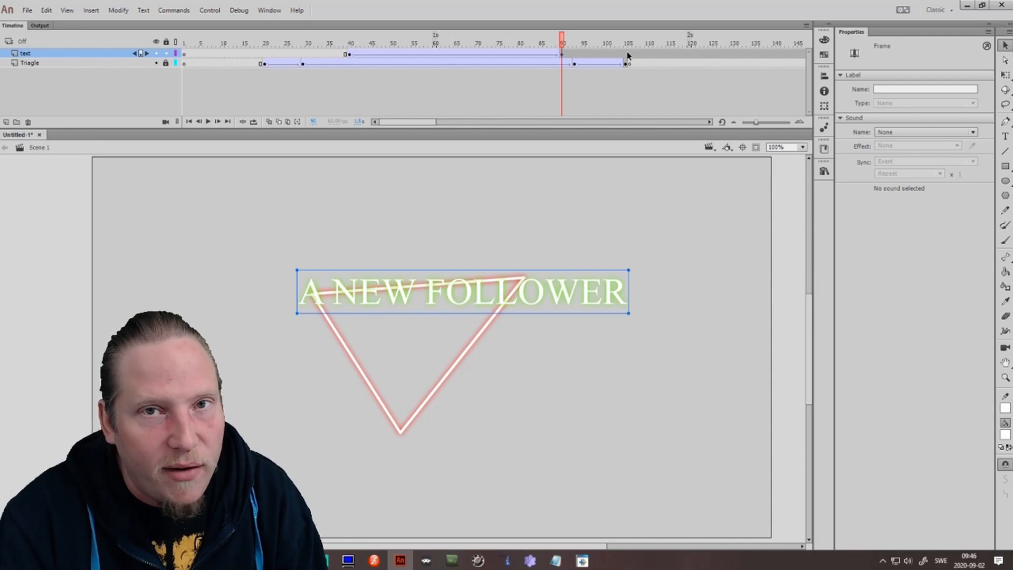
click(608, 54)
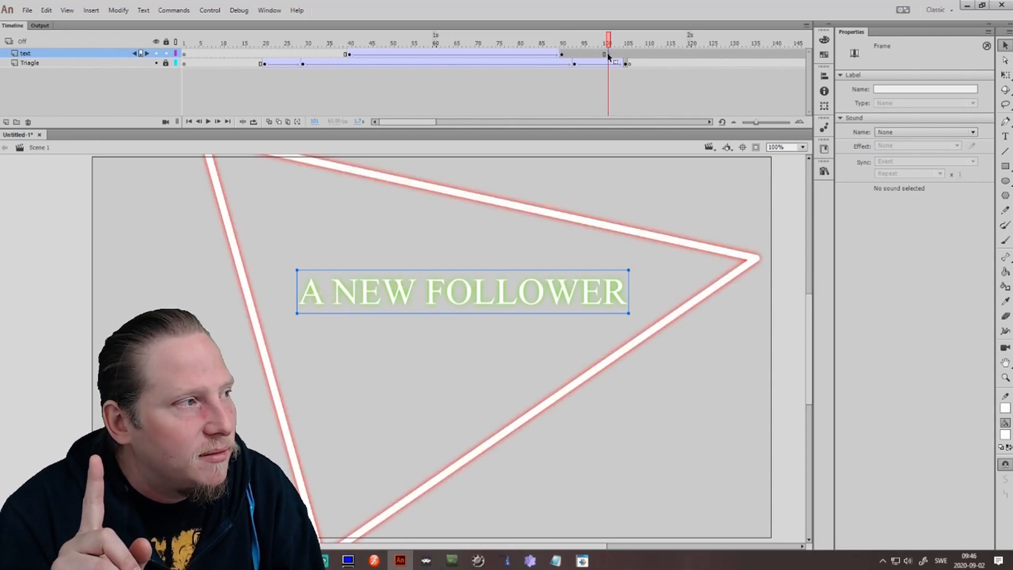
key(shift+Right)
key(shift+Right)
key(shift+Right)
key(shift+Right)
key(shift+Right)
key(shift+Right)
key(shift+Right)
key(shift+Right)
key(shift+Right)
key(shift+Right)
key(shift+Right)
key(shift+Right)
key(shift+Right)
key(shift+Right)
key(shift+Right)
key(shift+Right)
key(shift+Right)
key(shift+Right)
key(shift+Right)
key(shift+Right)
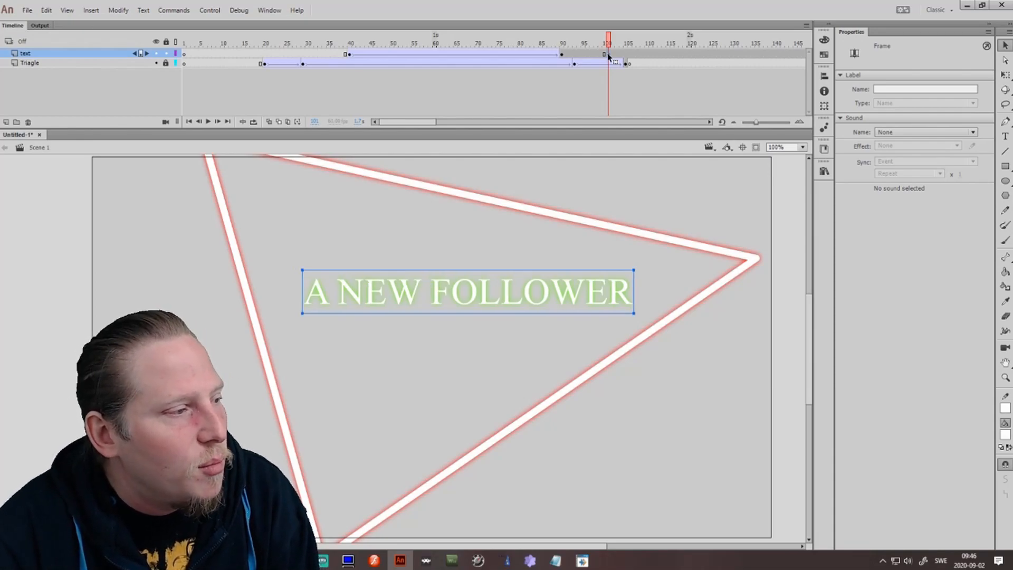
key(shift+Right)
key(shift+Right)
key(shift+Right)
key(shift+Right)
key(shift+Right)
key(shift+Right)
key(shift+Right)
key(shift+Right)
key(shift+Right)
key(shift+Right)
key(shift+Right)
key(shift+Right)
key(shift+Right)
key(shift+Right)
key(shift+Right)
key(shift+Right)
key(shift+Right)
key(shift+Right)
key(shift+Right)
key(shift+Right)
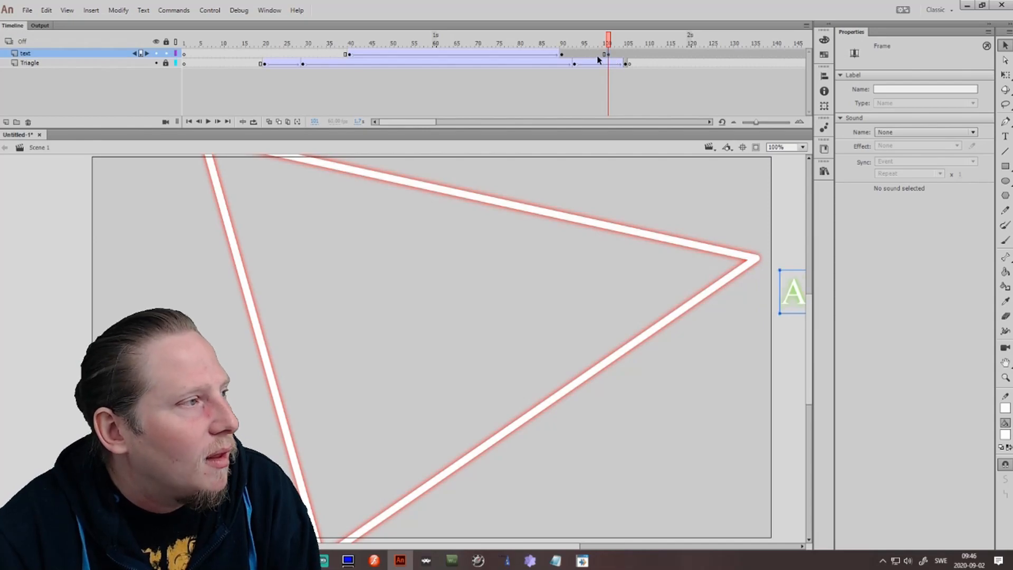
- Create a classic tween between the text keyframes at frames 90 and 101 and scrub through it
right_click(587, 54)
click(620, 83)
mouse_move(585, 45)
mouse_down()
mouse_move(380, 45)
mouse_move(637, 46)
mouse_move(520, 45)
mouse_move(574, 45)
mouse_up()
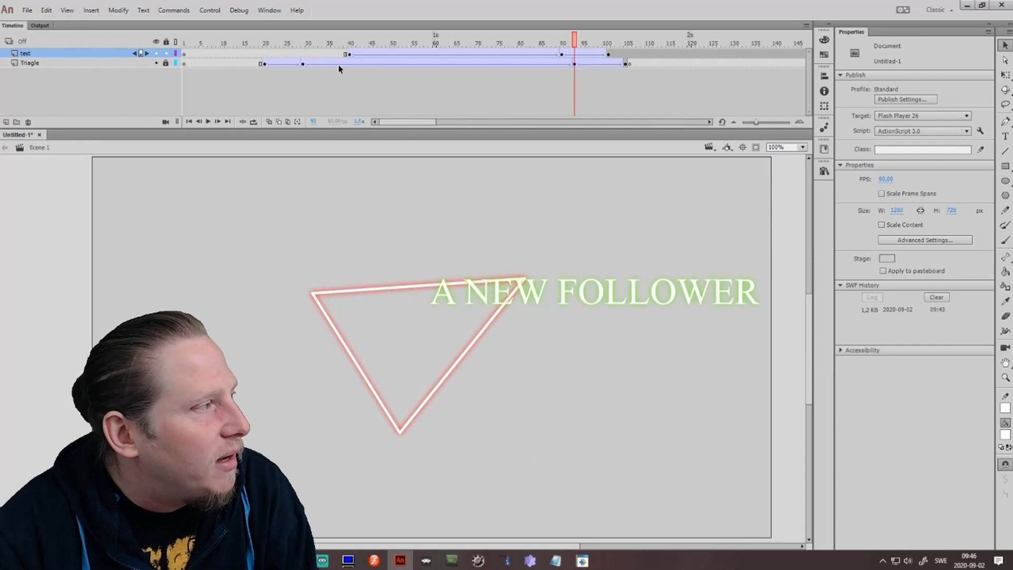
- Copy the text from frame 40 and paste it in place into a new keyframe at frame 30 of the text layer
click(349, 54)
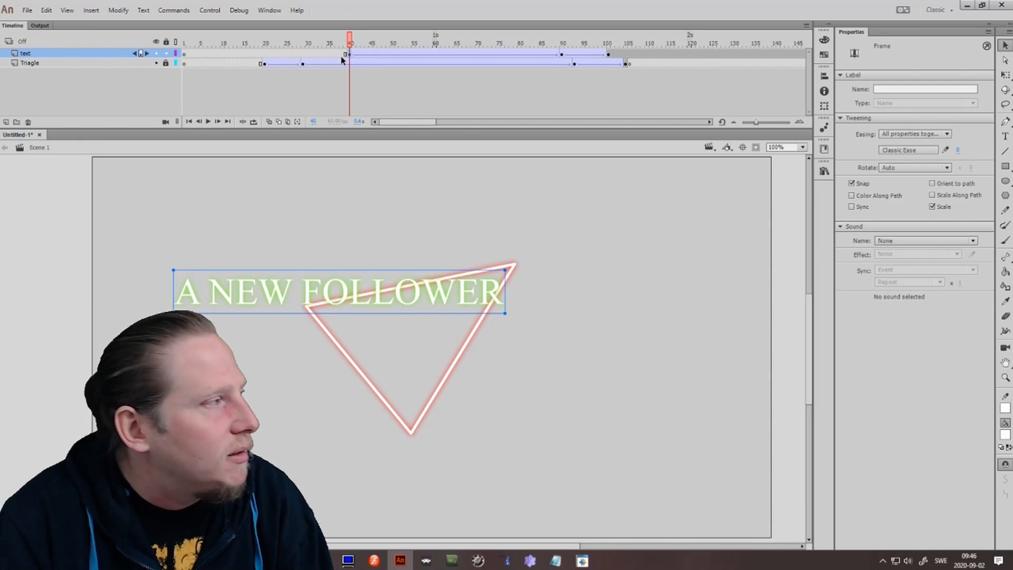
right_click(335, 293)
click(368, 45)
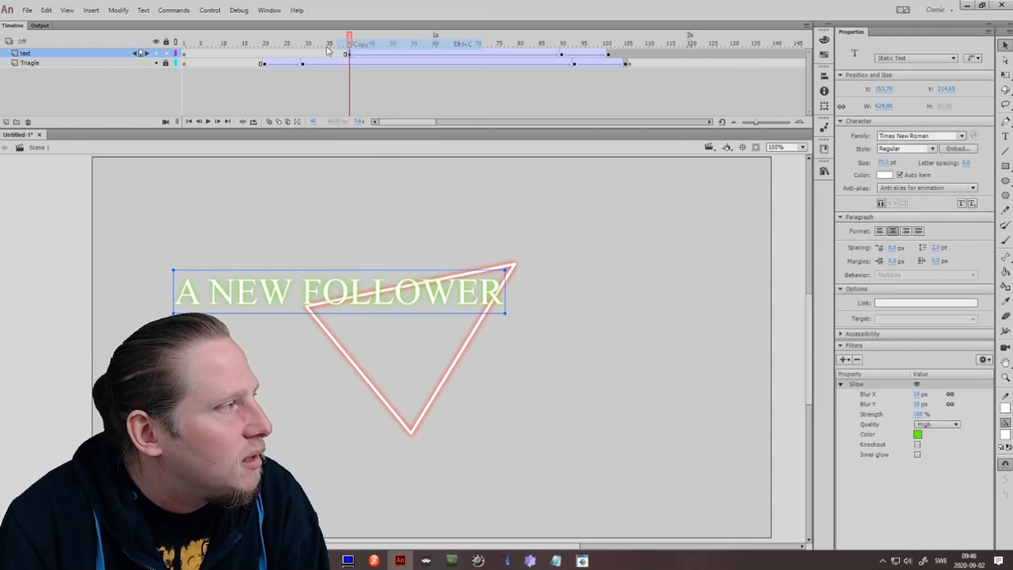
click(288, 55)
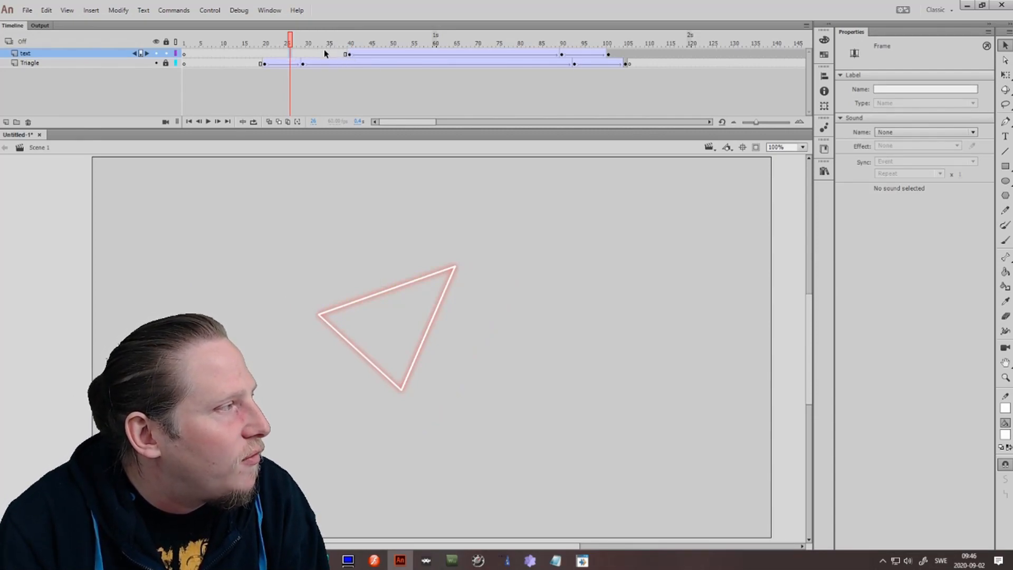
click(306, 56)
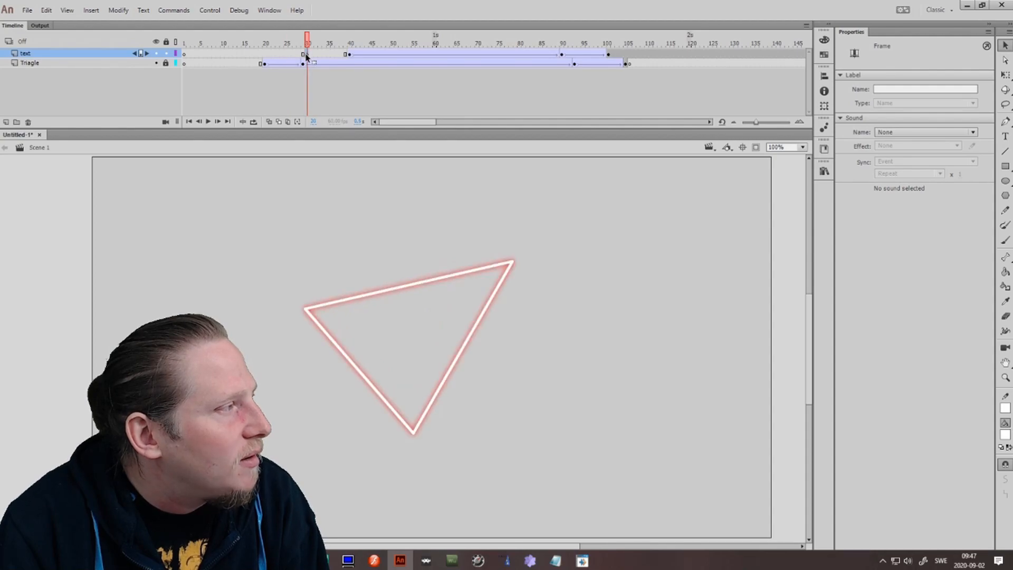
right_click(412, 261)
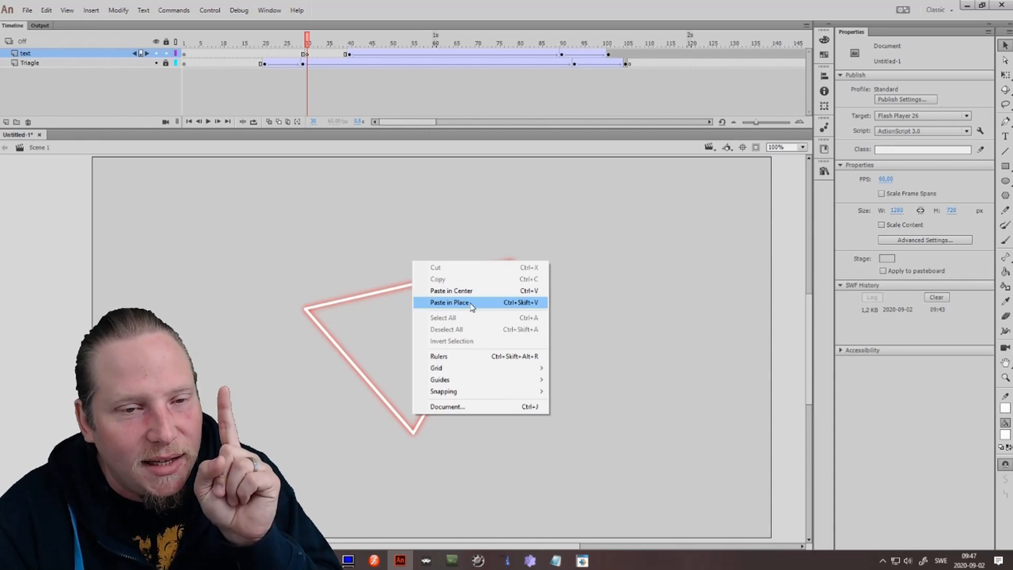
click(471, 303)
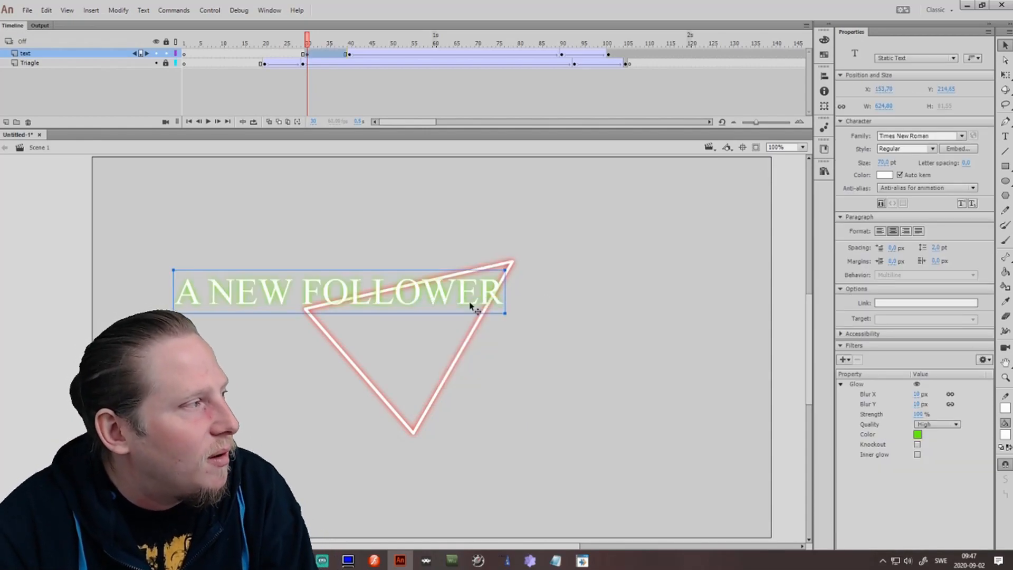
- Move the text at frame 30 horizontally to the left until most of it lies beyond the stage's left edge
key(shift+Left)
key(shift+Left)
key(shift+Left)
key(shift+Left)
key(shift+Left)
key(shift+Left)
key(shift+Left)
key(shift+Left)
key(shift+Left)
key(shift+Left)
key(shift+Left)
key(shift+Left)
key(shift+Left)
key(shift+Left)
key(shift+Left)
key(shift+Left)
key(shift+Left)
key(shift+Left)
key(shift+Left)
key(shift+Left)
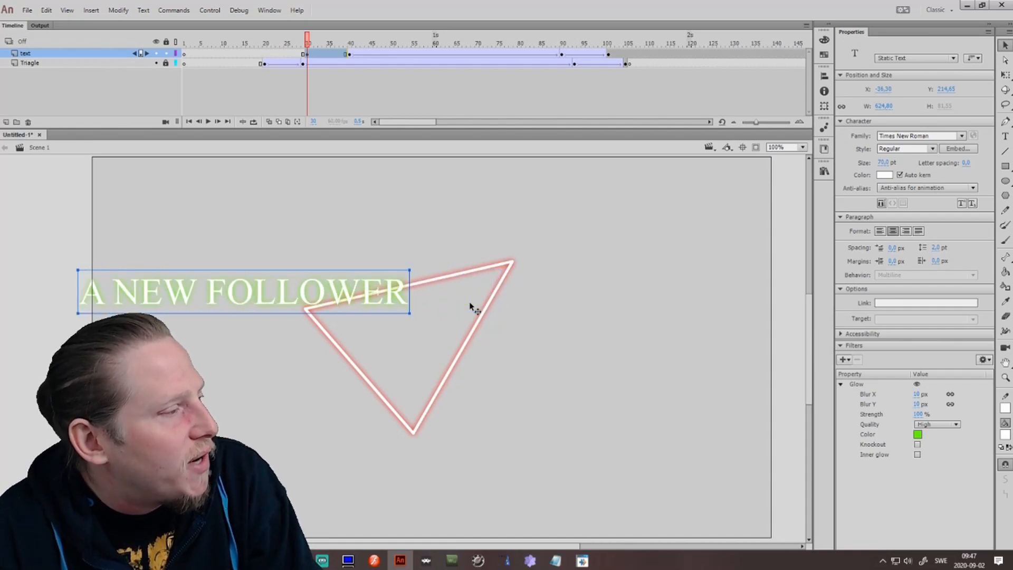
key(shift+Left)
key(shift+Left)
key(shift+Left)
key(shift+Left)
key(shift+Left)
key(shift+Left)
key(shift+Left)
key(shift+Left)
key(shift+Left)
key(shift+Left)
key(shift+Left)
key(shift+Left)
key(shift+Left)
key(shift+Left)
key(shift+Left)
key(shift+Left)
key(shift+Left)
key(shift+Left)
key(shift+Left)
key(shift+Left)
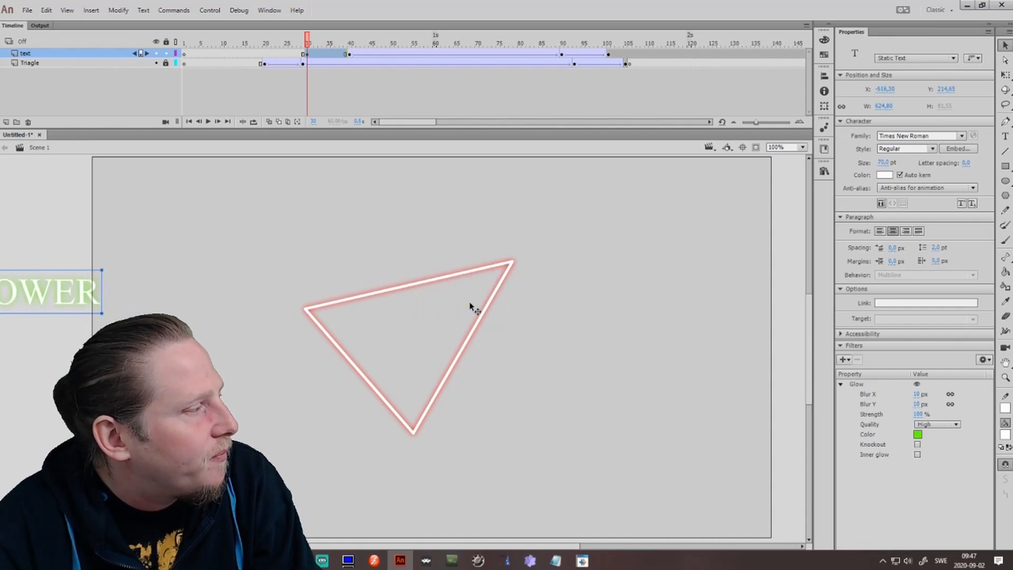
- Create a classic tween between the text keyframes at frames 30 and 40 and scrub through it
right_click(334, 53)
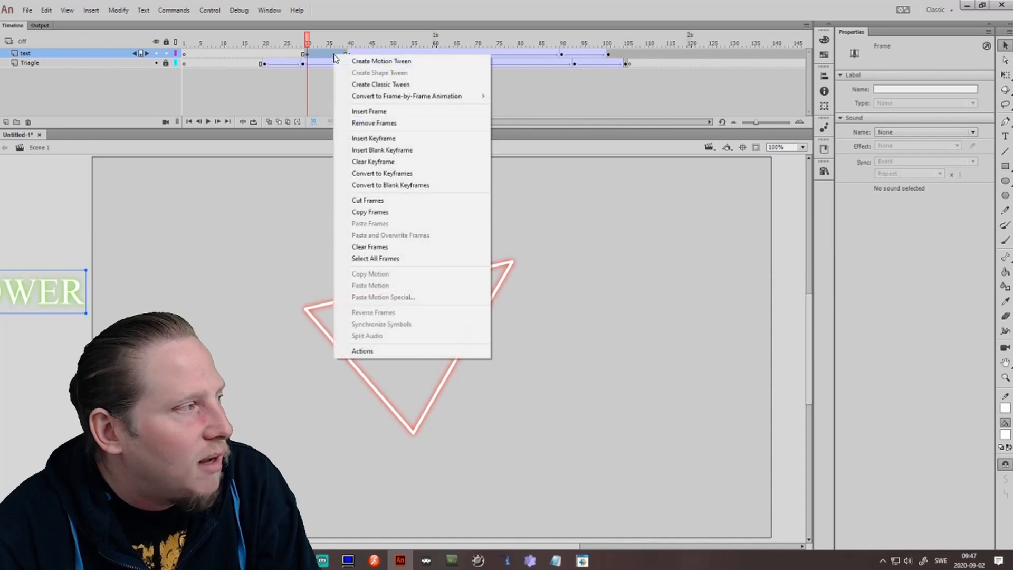
click(373, 84)
drag(307, 43, 419, 45)
- Select frames 41 to 89 on both the text and triangle layers and insert that many frames three times
drag(353, 55, 557, 65)
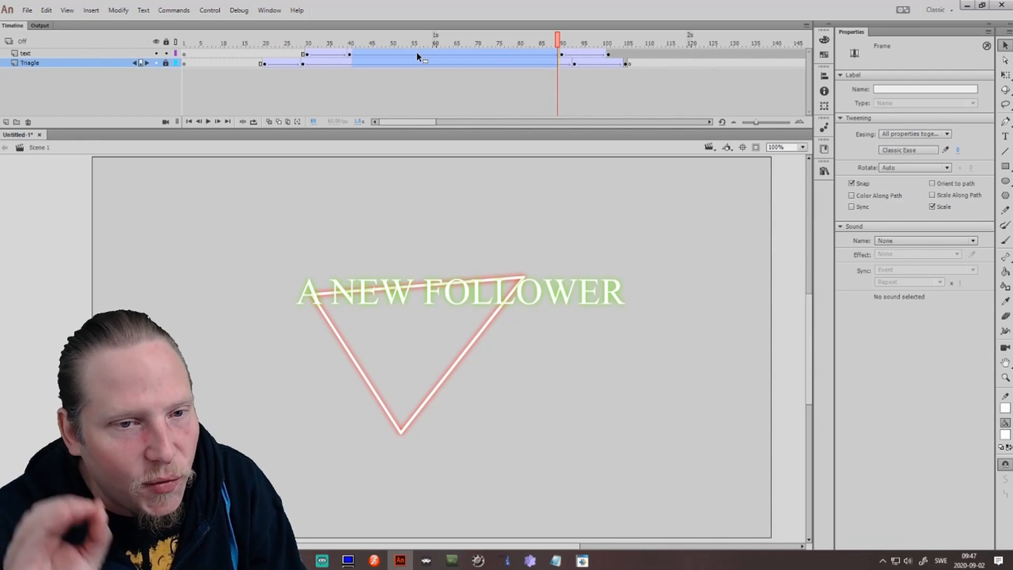
key(F5)
key(F5)
key(F5)
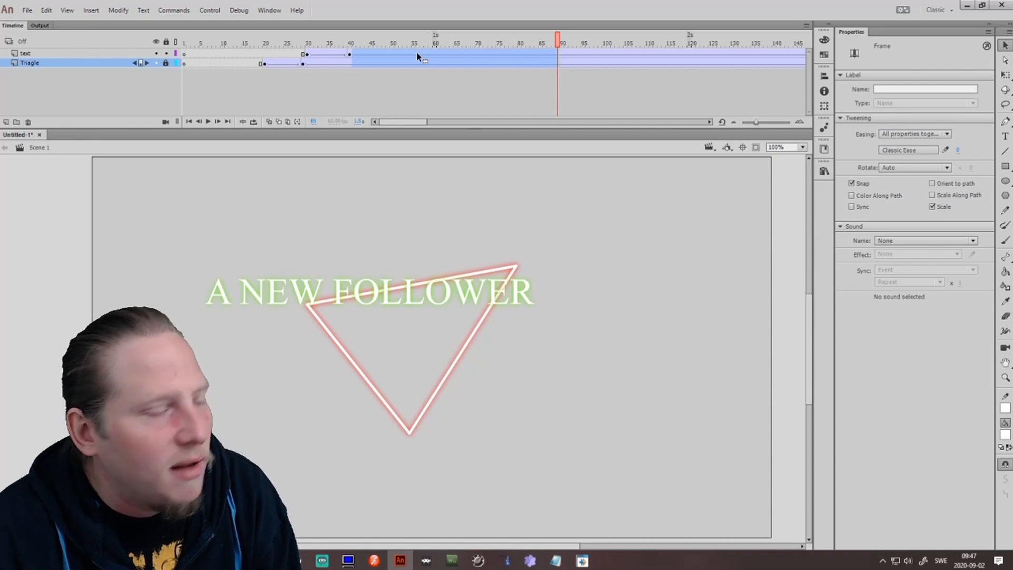
- Insert a keyframe at frame 249 of the text layer and delete the text from it
drag(344, 42, 517, 42)
click(514, 54)
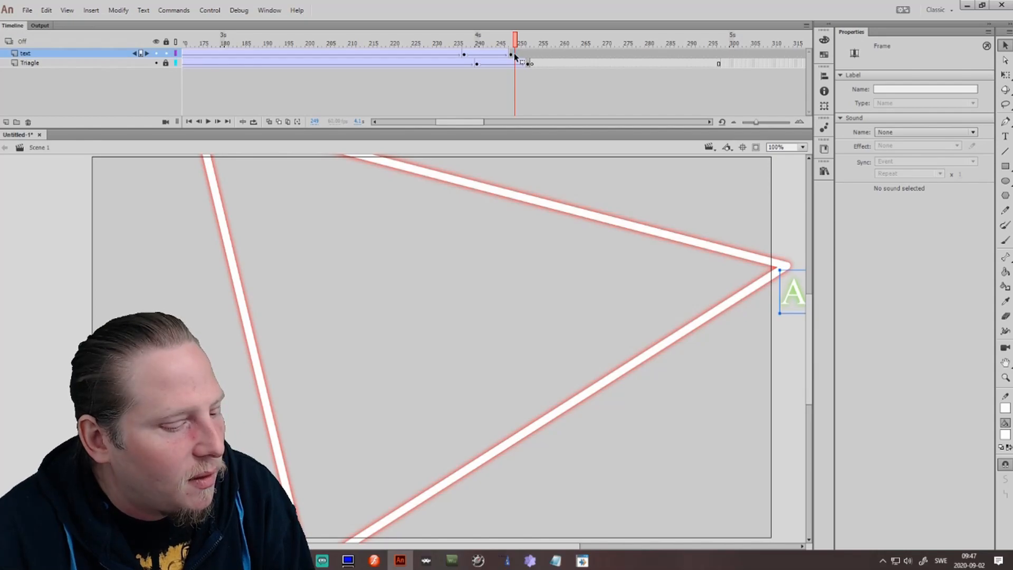
key(Delete)
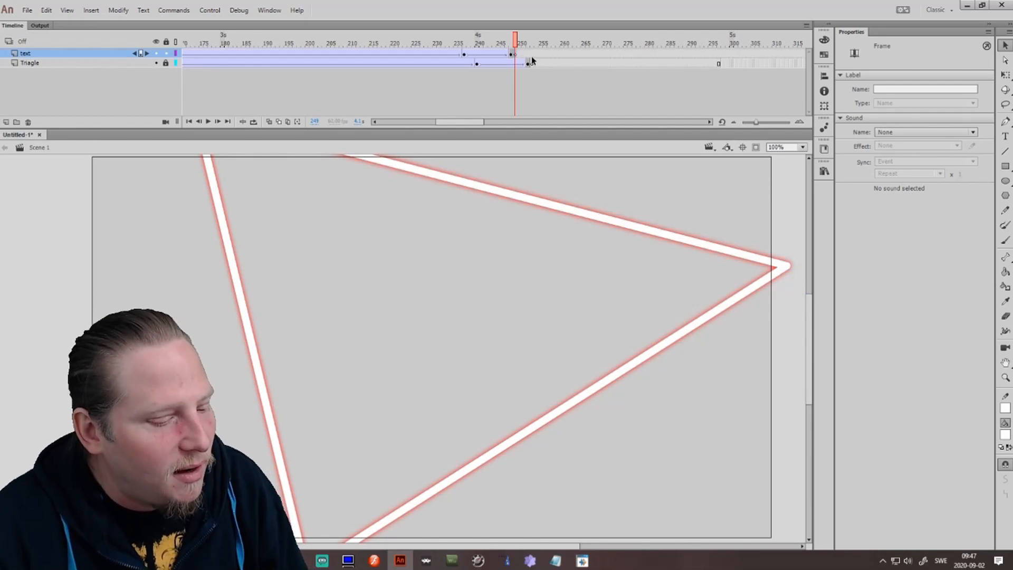
- Return the playhead to frame 1, test the movie, and close the preview
drag(498, 44, 128, 30)
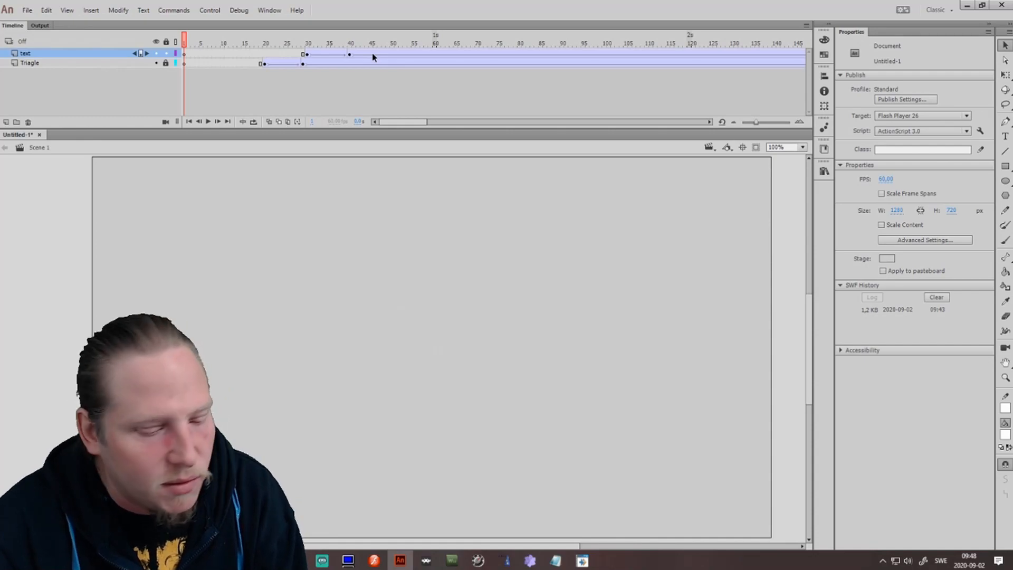
key(ctrl+Return)
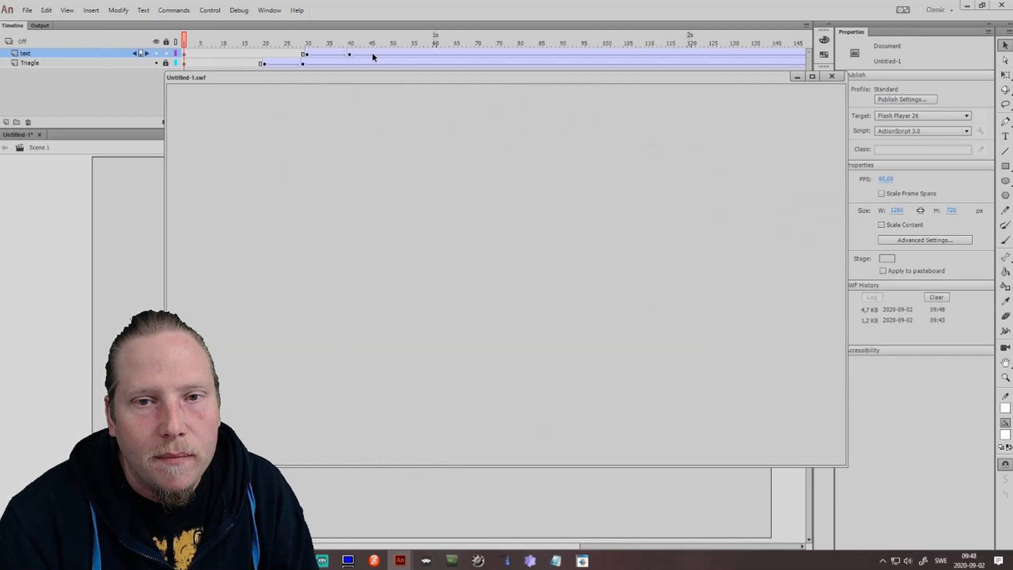
click(831, 76)
- Lengthen the triangle layer's long tween by inserting frames around frame 210 until its last filled keyframe sits at about frame 276
drag(374, 122, 453, 128)
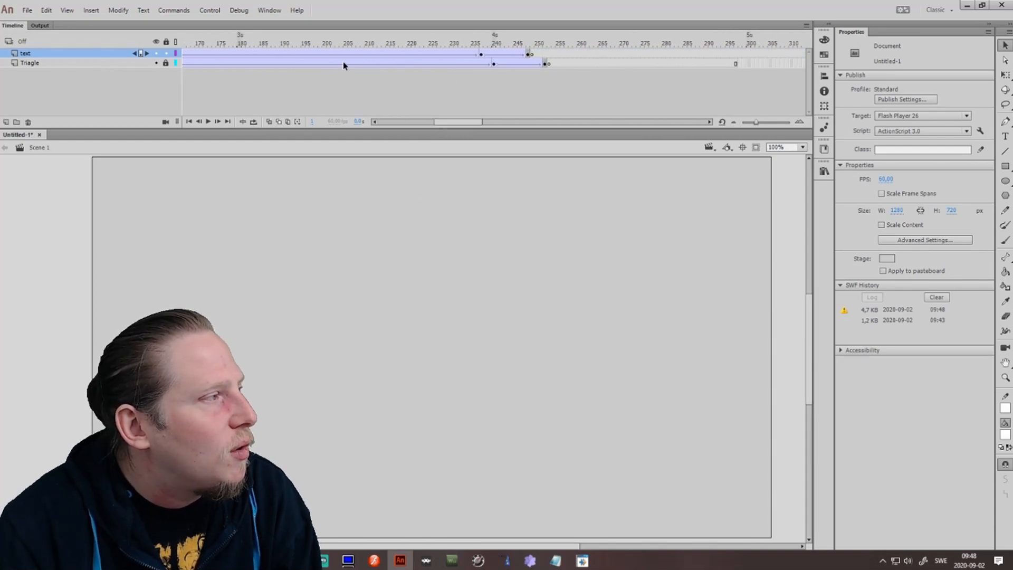
drag(347, 66, 392, 66)
key(F5)
key(F5)
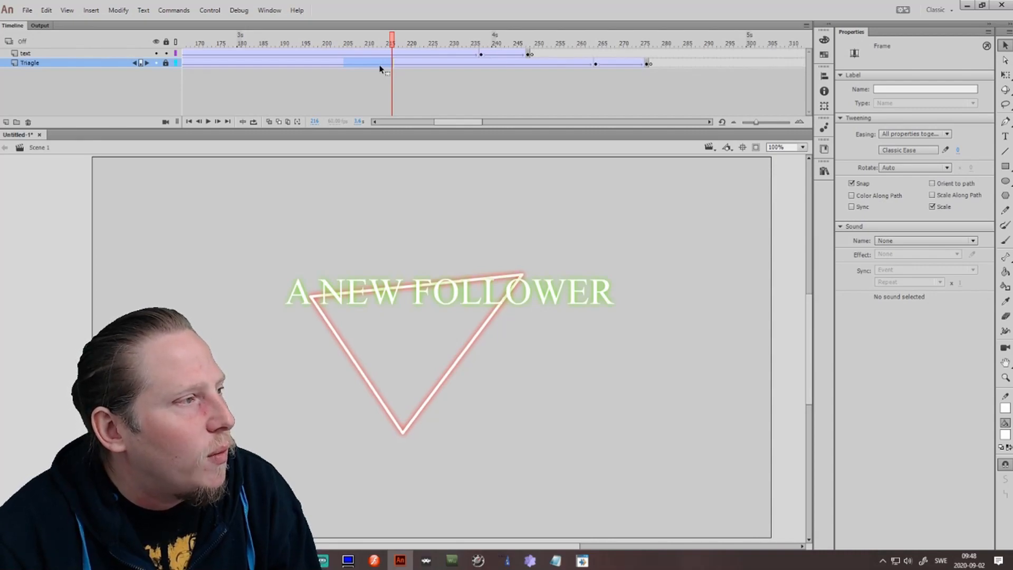
- Insert frames into the text layer's long tween until its last filled keyframe sits at about frame 260
click(327, 40)
drag(320, 40, 285, 53)
key(F5)
key(F5)
- Insert more frames into the triangle's long tween until its last filled keyframe sits at about frame 294, and test the movie
drag(389, 121, 447, 131)
drag(373, 67, 442, 64)
key(F5)
key(ctrl+Return)
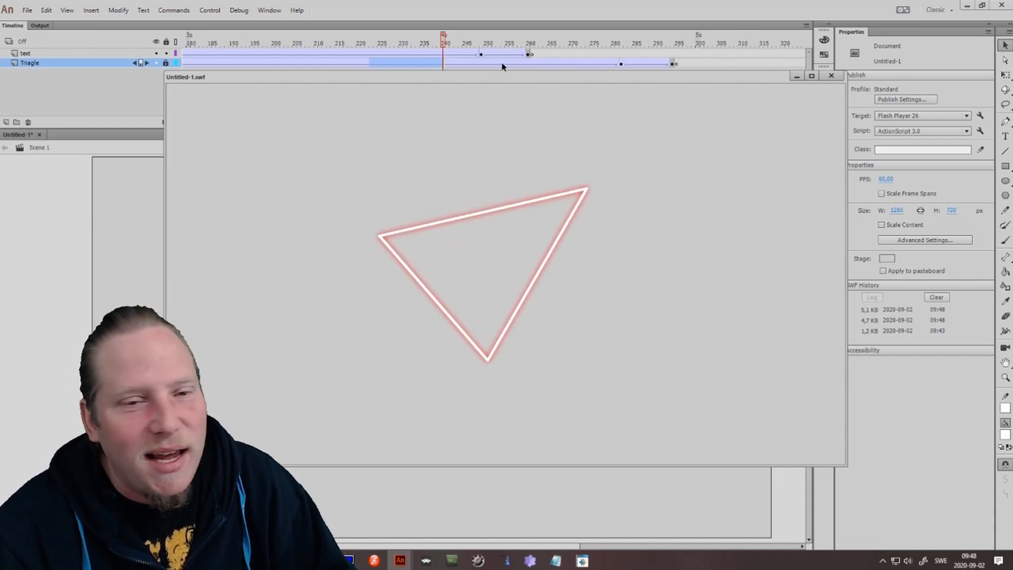
click(831, 75)
- Save the document as "test triangle" in the Documents folder
click(28, 11)
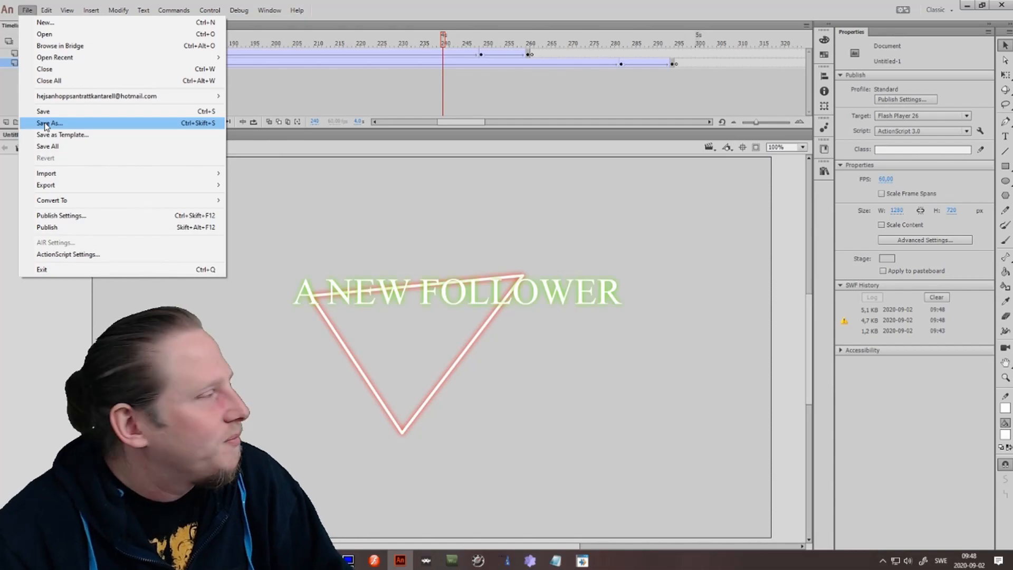
click(46, 123)
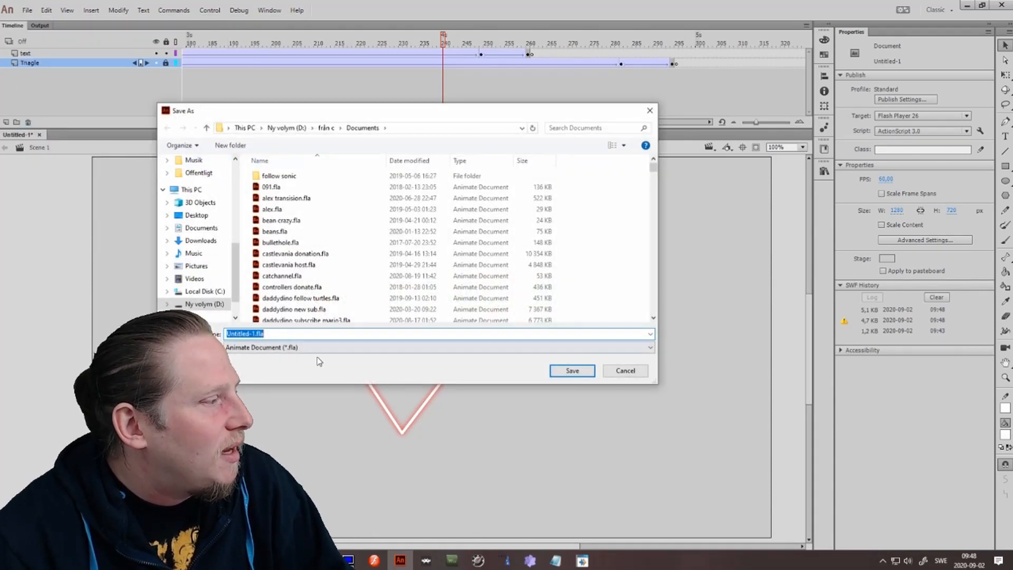
text(test )
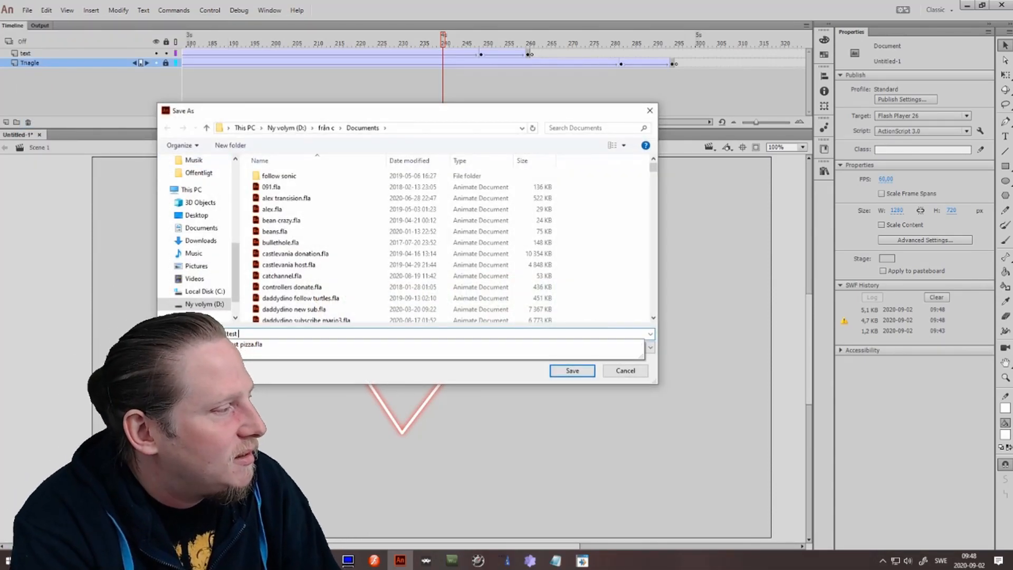
text(triangle)
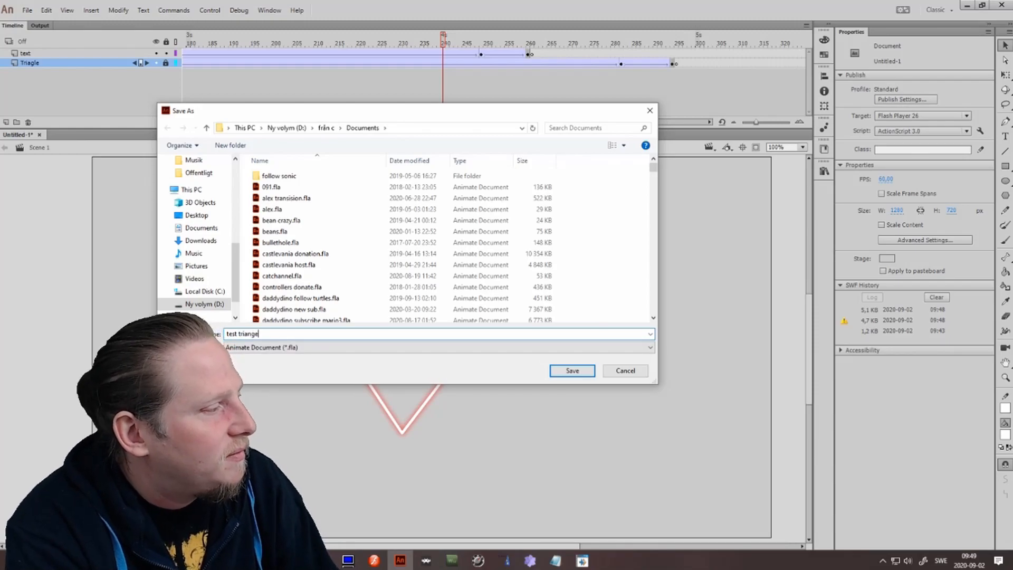
key(BackSpace)
text(le)
key(Return)
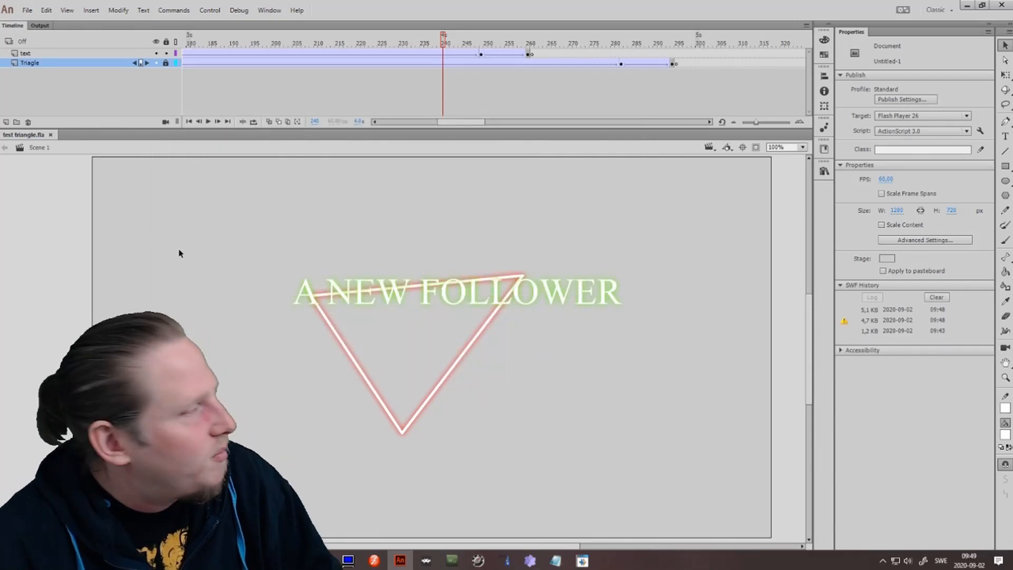
- Export the video as test triangle.mov at 1280 × 720, ignoring the stage color for an alpha channel and converting it in Adobe Media Encoder
click(28, 12)
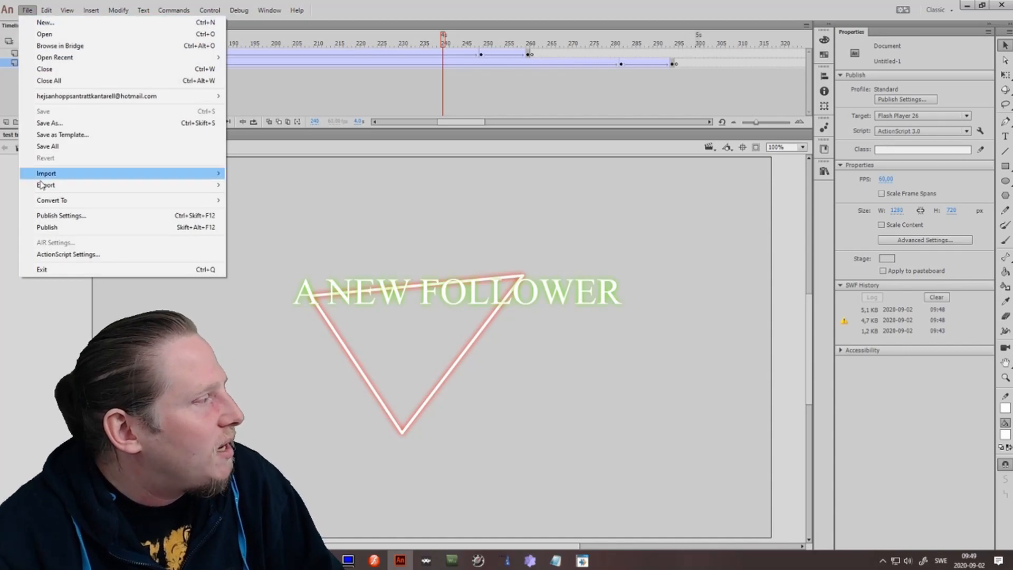
mouse_move(47, 188)
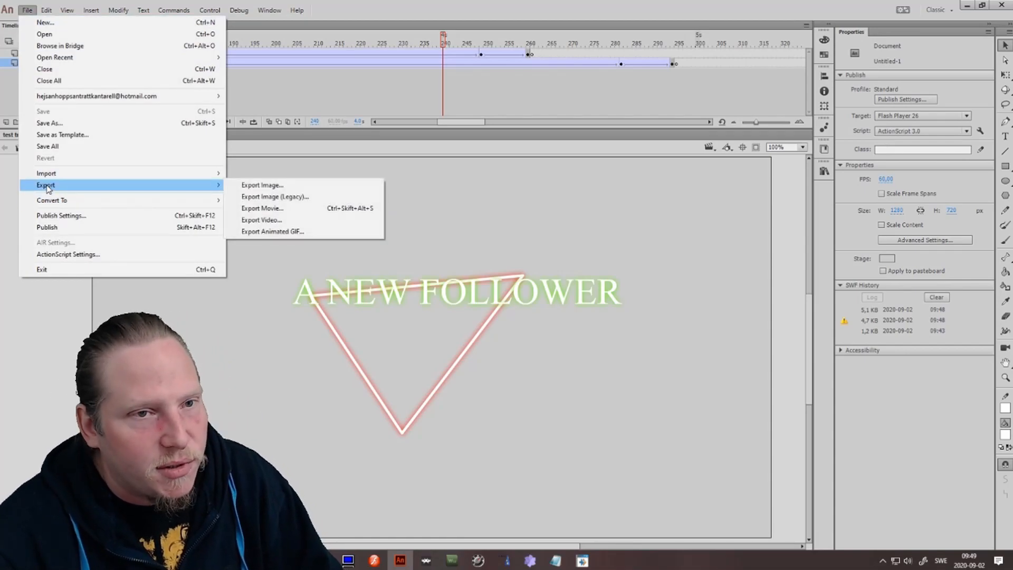
click(255, 221)
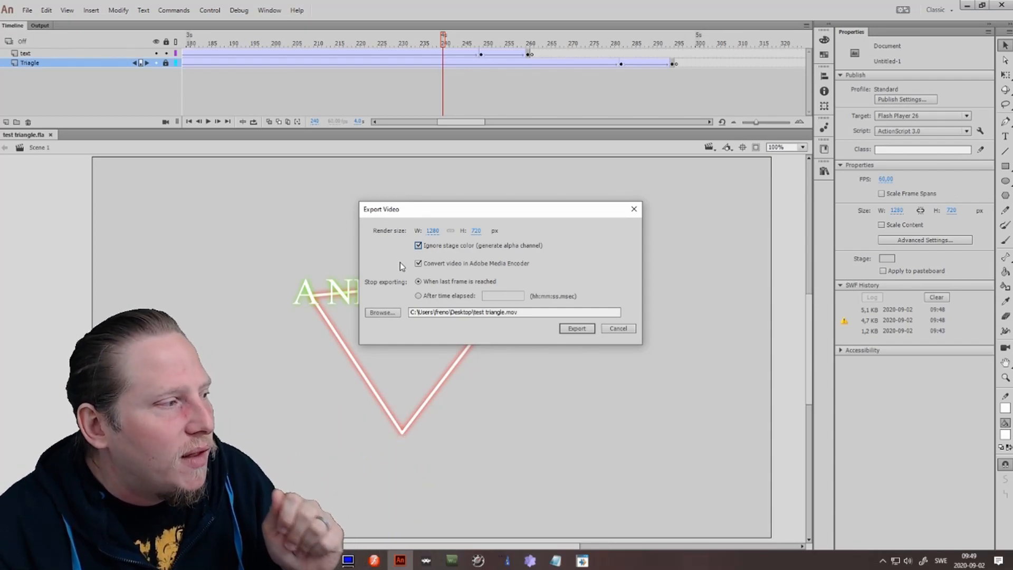
click(568, 329)
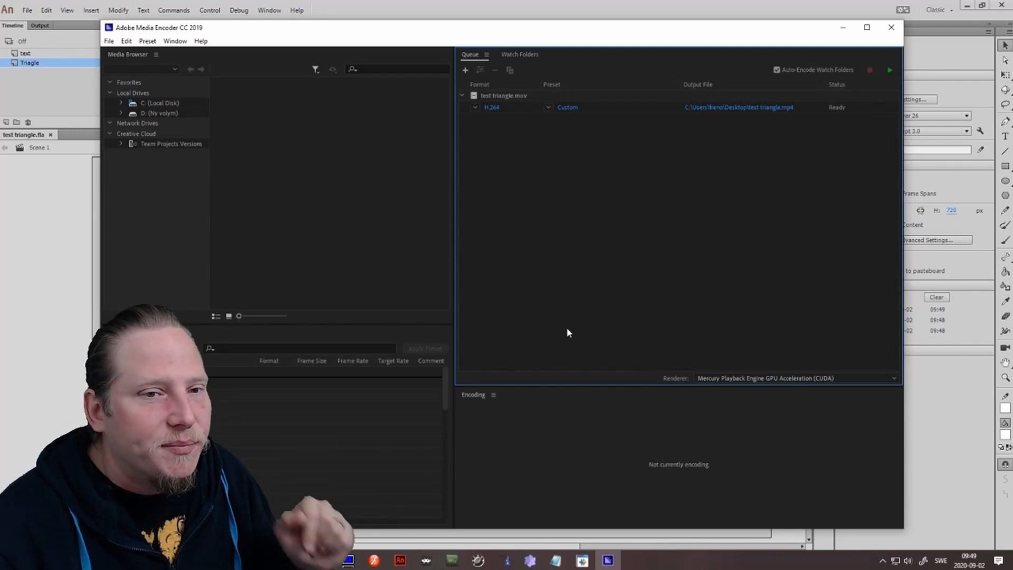
- In Adobe Media Encoder, set the queued video's format to QuickTime with the Apple ProRes 4444 with alpha preset
click(474, 107)
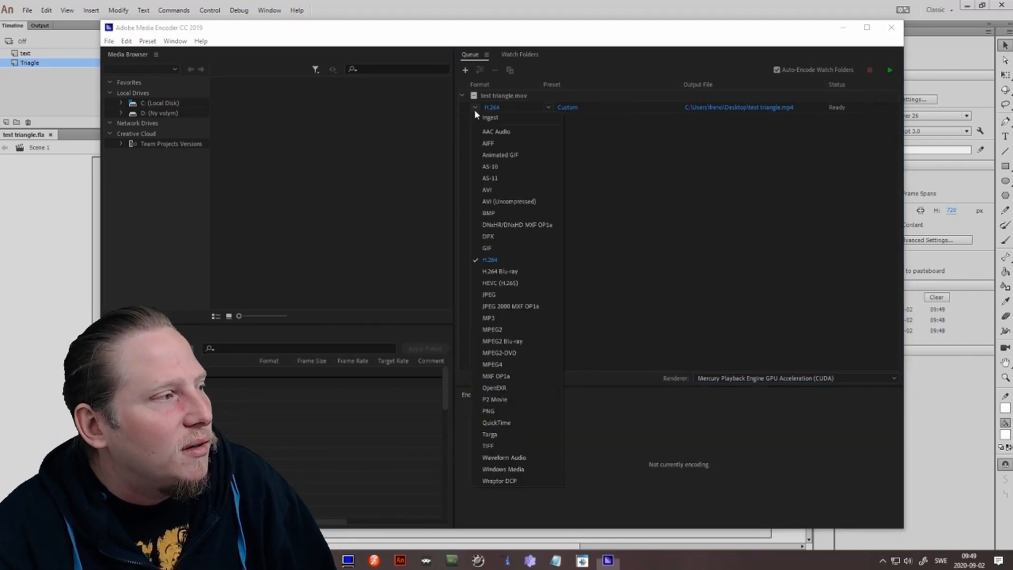
click(517, 422)
click(548, 108)
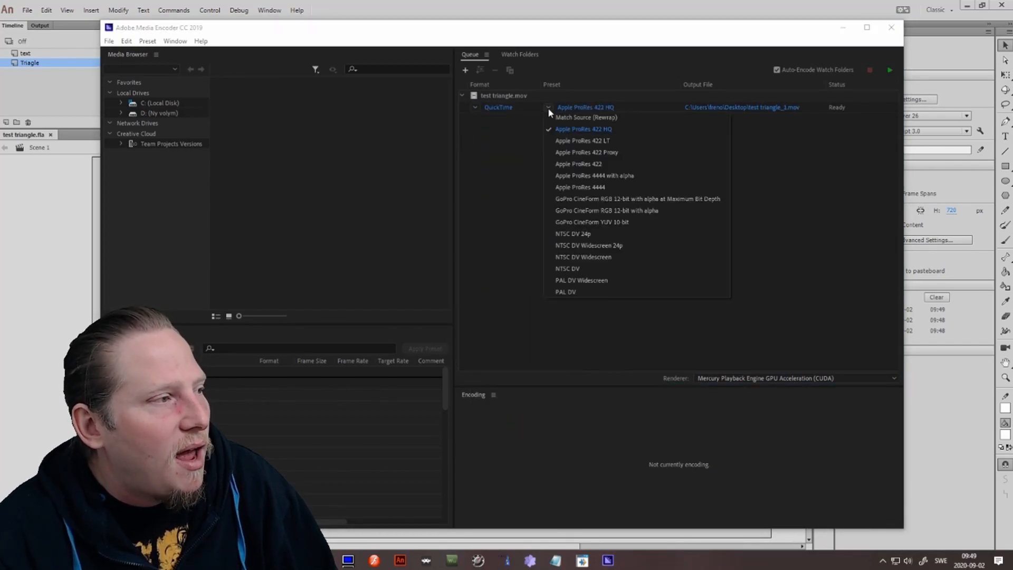
click(583, 177)
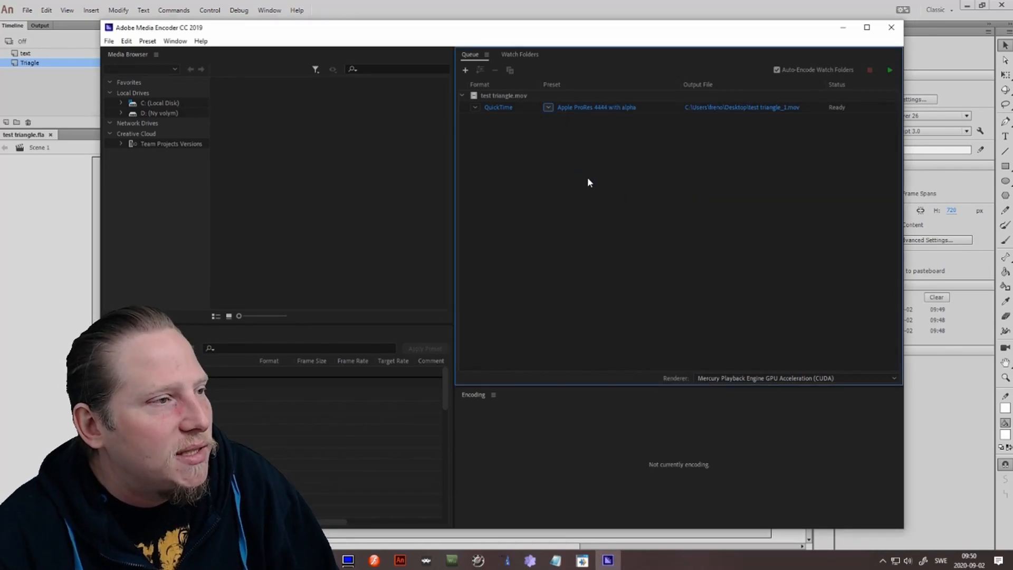
- Encode the queued test triangle_1.mov in Adobe Media Encoder, accept the ProRes 4444 notice, and close the encoder
click(888, 70)
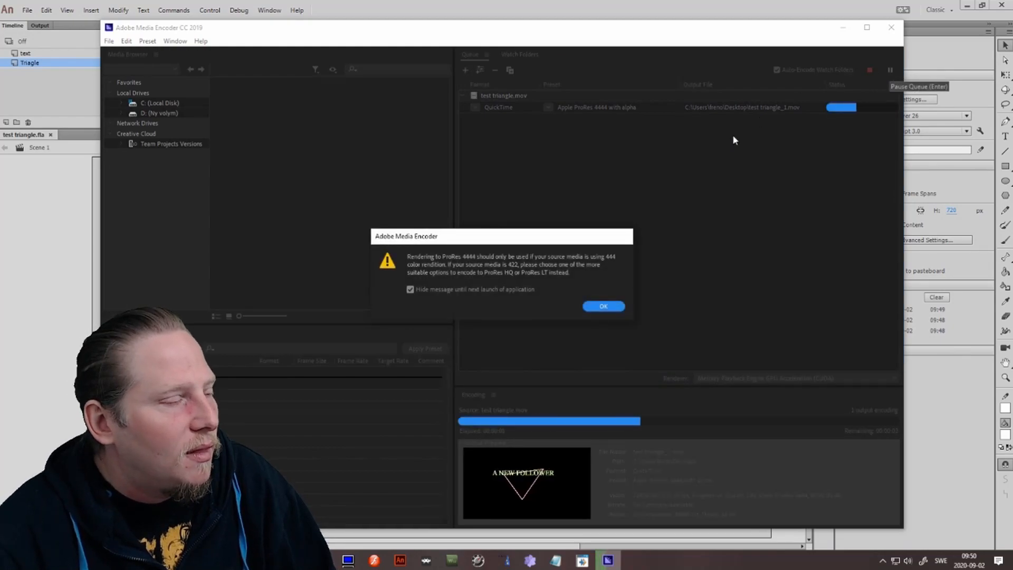
click(604, 306)
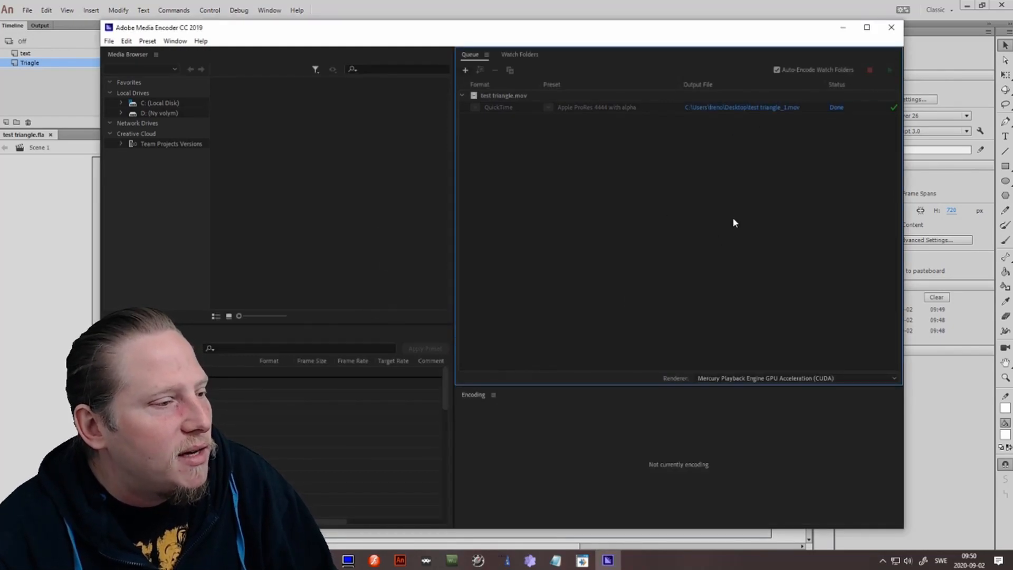
click(891, 29)
- Go to the desktop, play the encoded test triangle_1.mov in VLC, and close the player
click(967, 5)
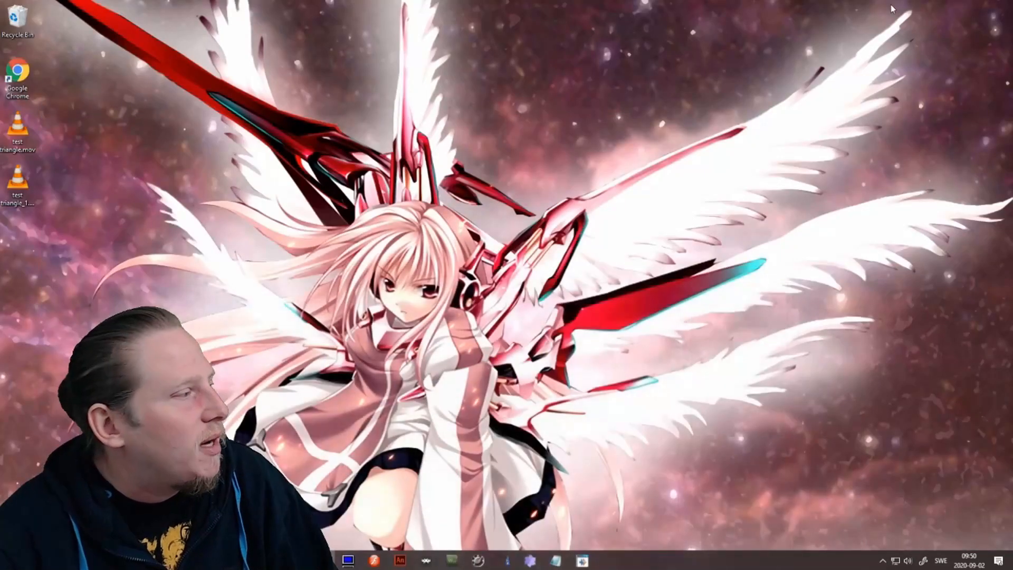
double_click(17, 181)
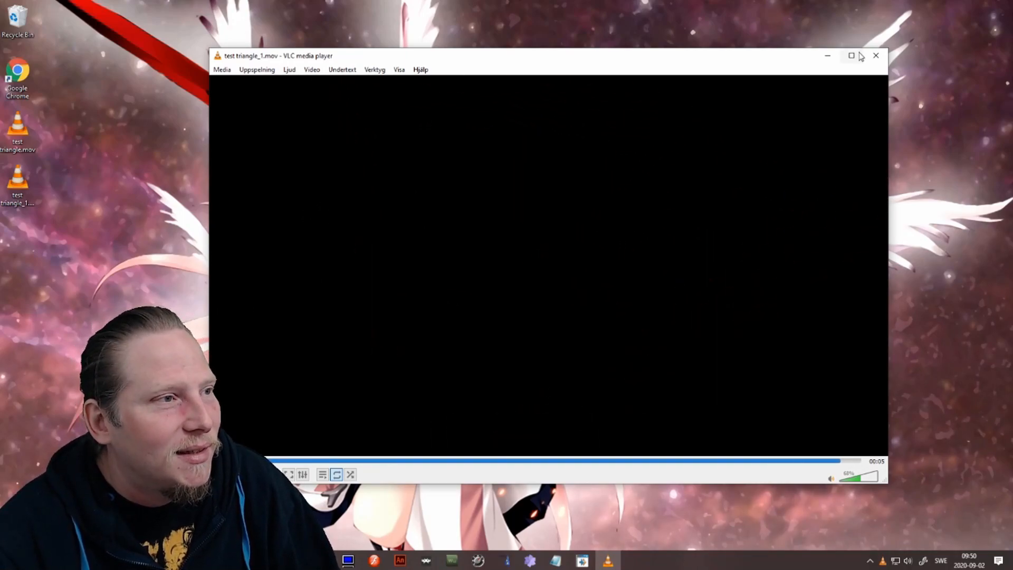
click(875, 56)
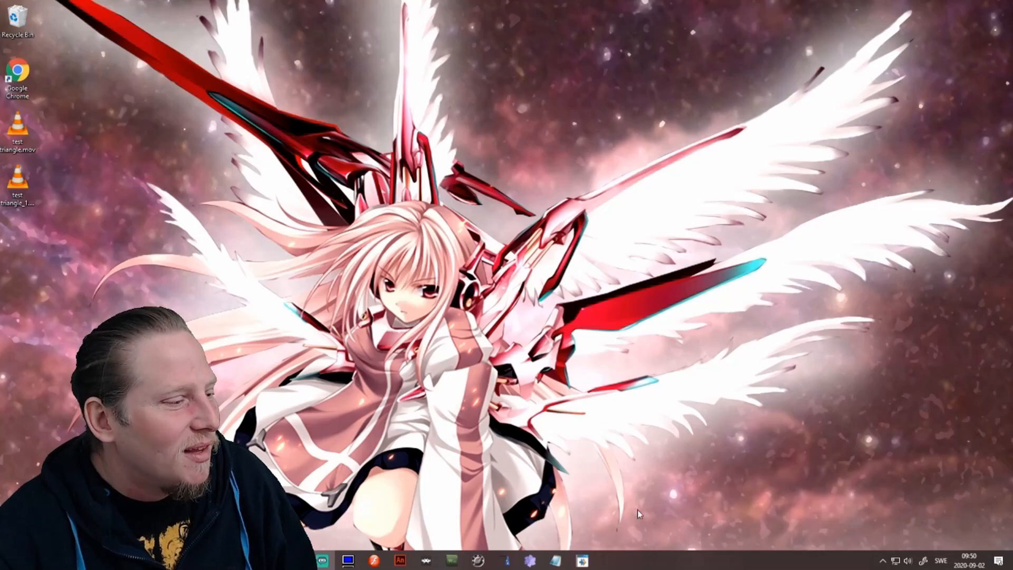
- Open WinFF and view its version information
click(580, 560)
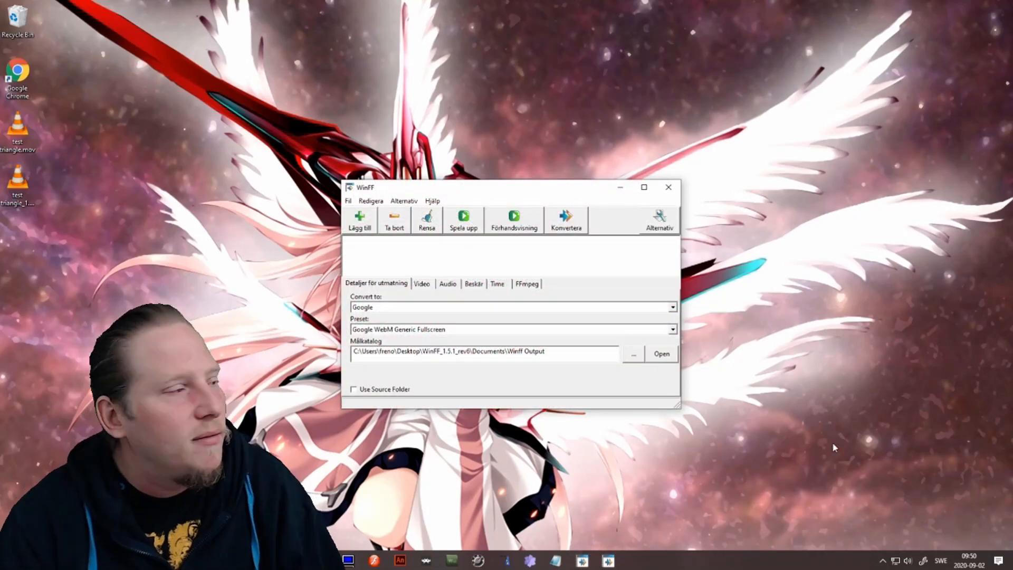
click(432, 200)
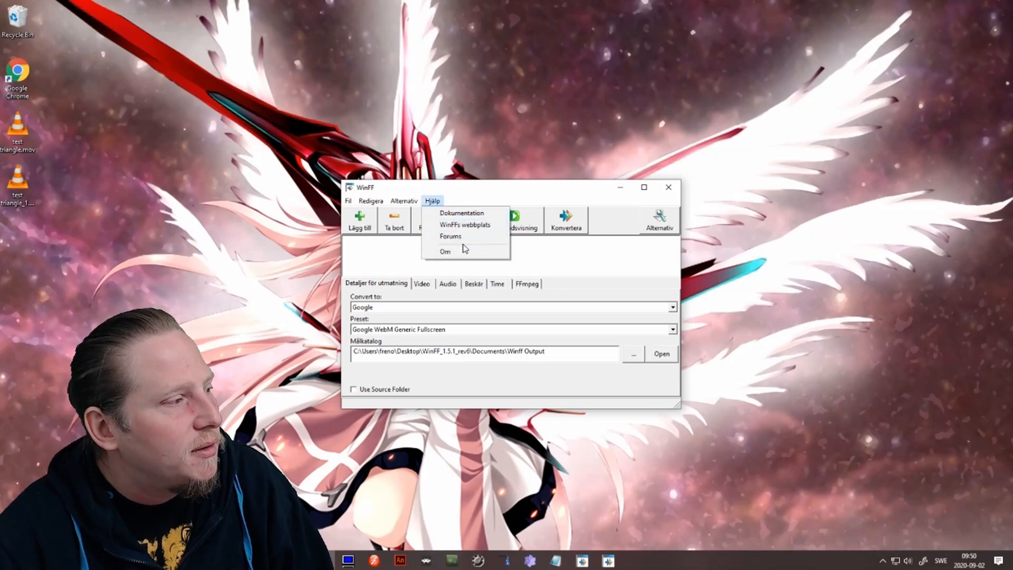
click(448, 240)
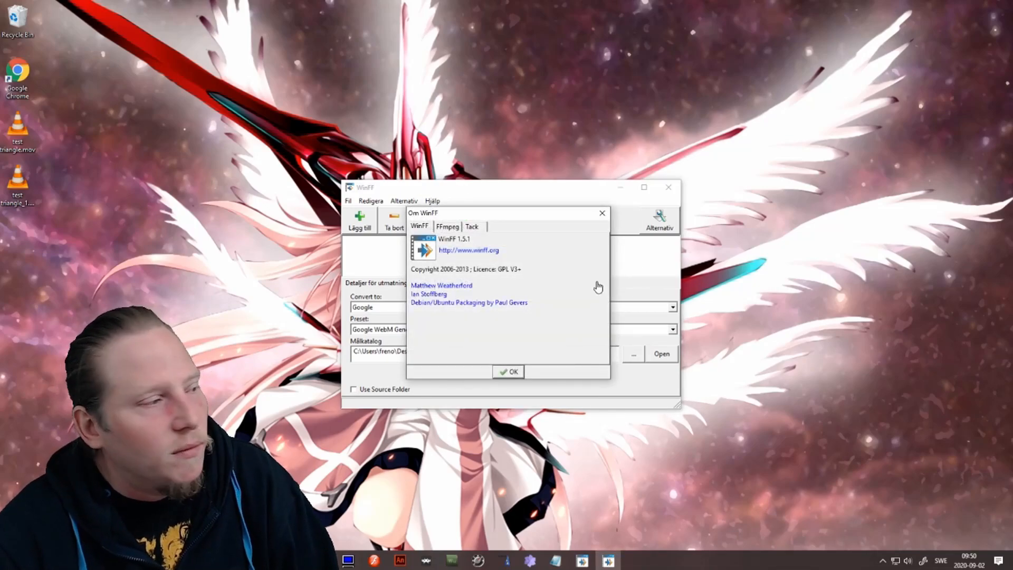
click(509, 372)
- Add test triangle_1.mov to the WinFF list, remove "-aspect 4:3" from its first-pass FFmpeg command, and apply the change to all
drag(24, 185, 478, 255)
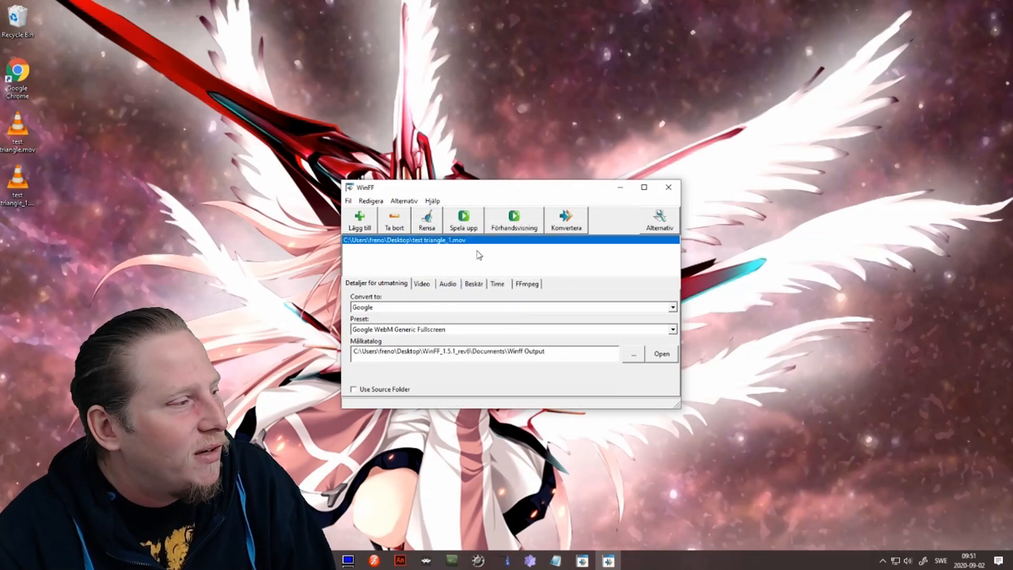
click(527, 285)
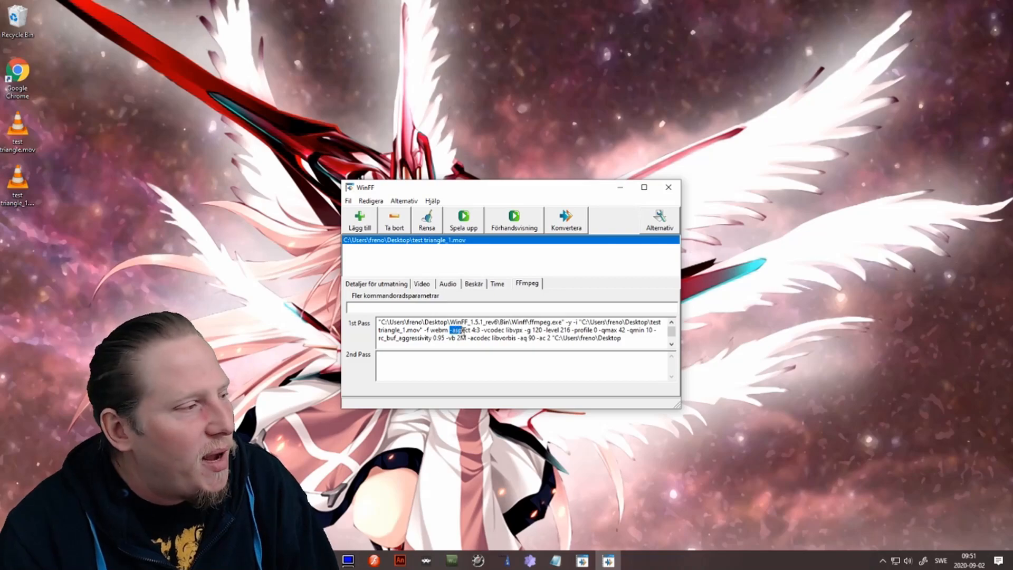
key(Delete)
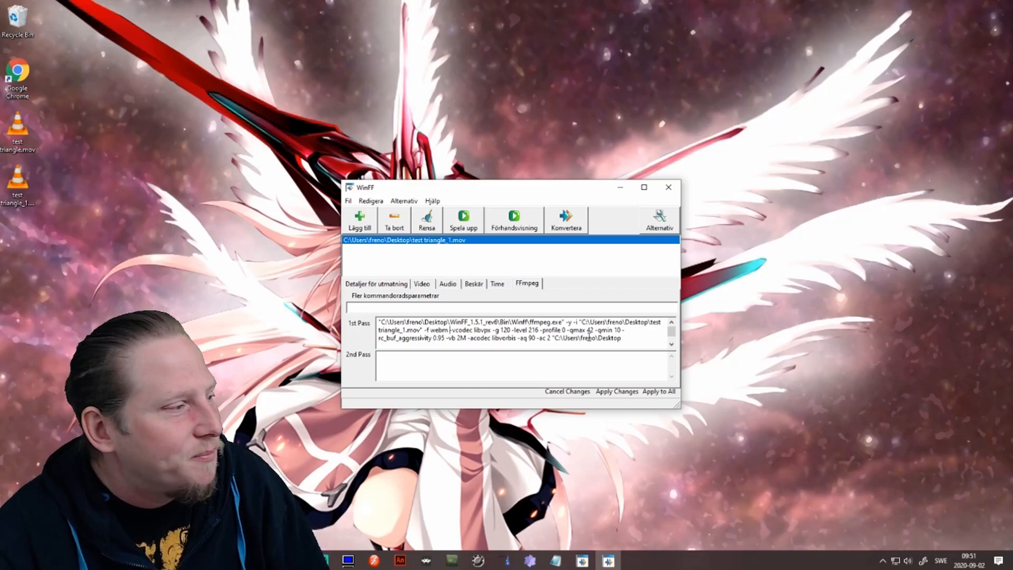
click(652, 393)
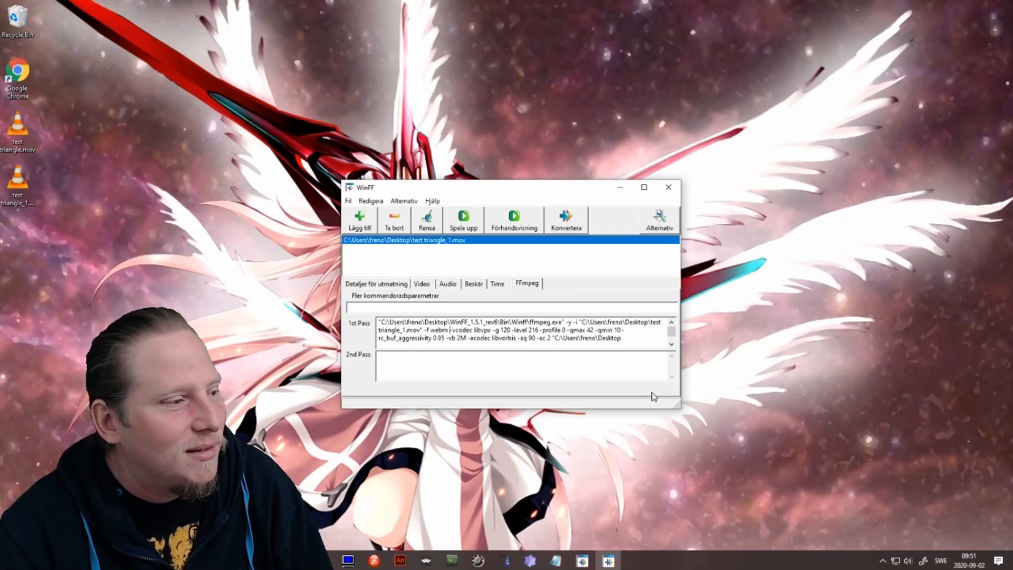
- Convert test triangle_1.mov with the Google WebM Generic Fullscreen preset and open the Winff Output folder
click(570, 225)
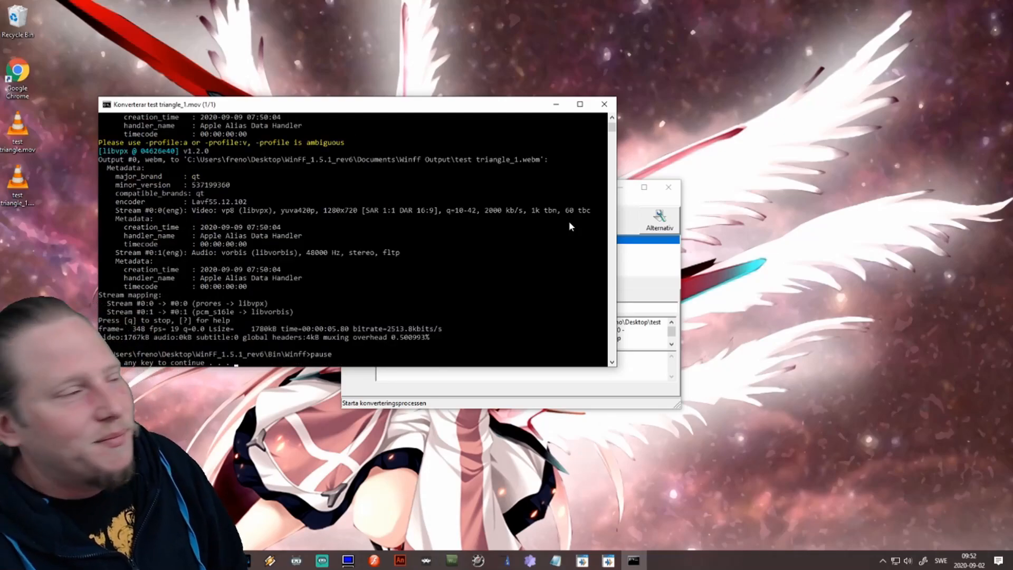
click(605, 105)
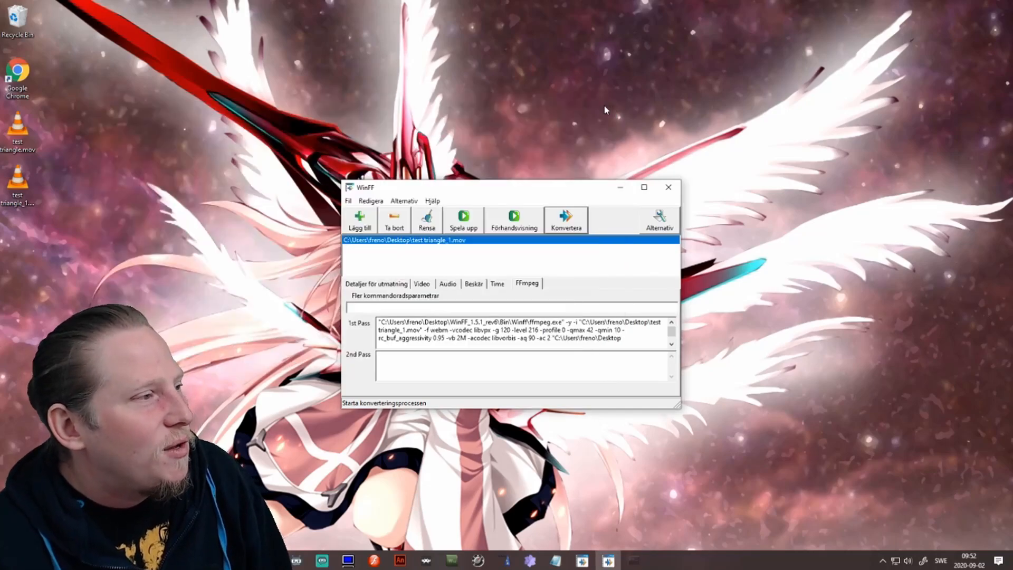
click(376, 283)
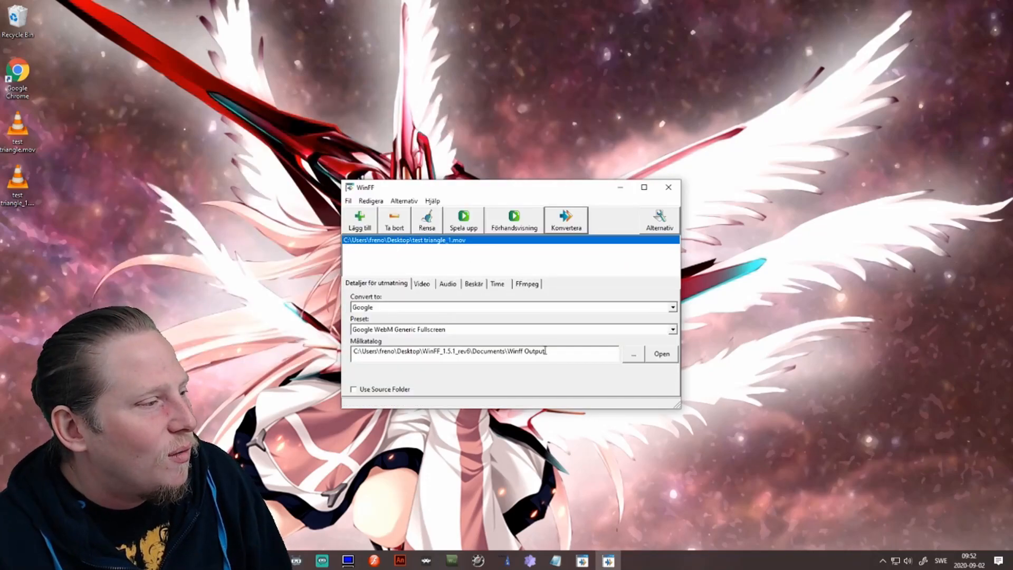
click(661, 355)
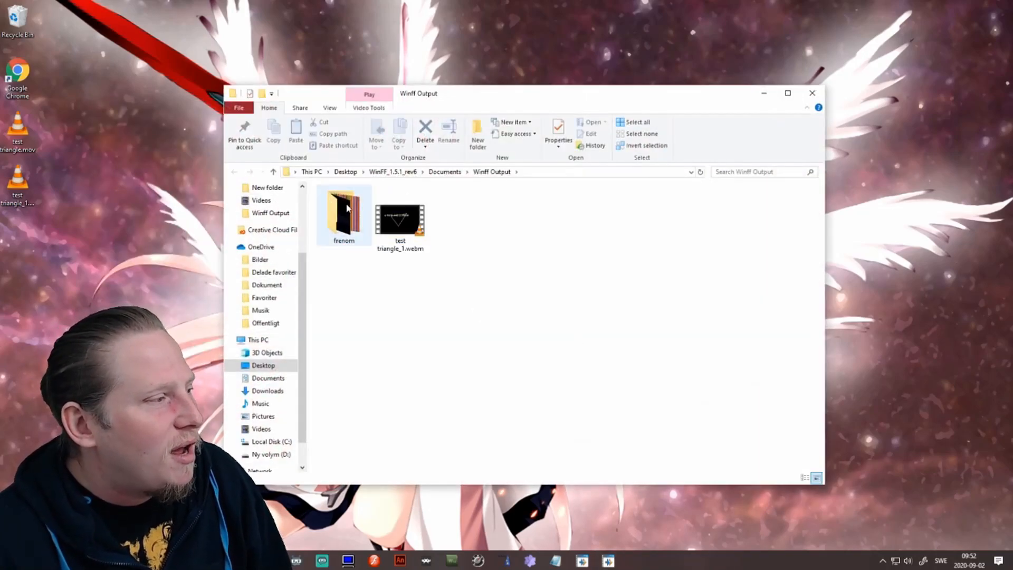
- Compare the file sizes of test triangle_1.webm and test triangle_1.mov, and open the WebM for playback
click(400, 219)
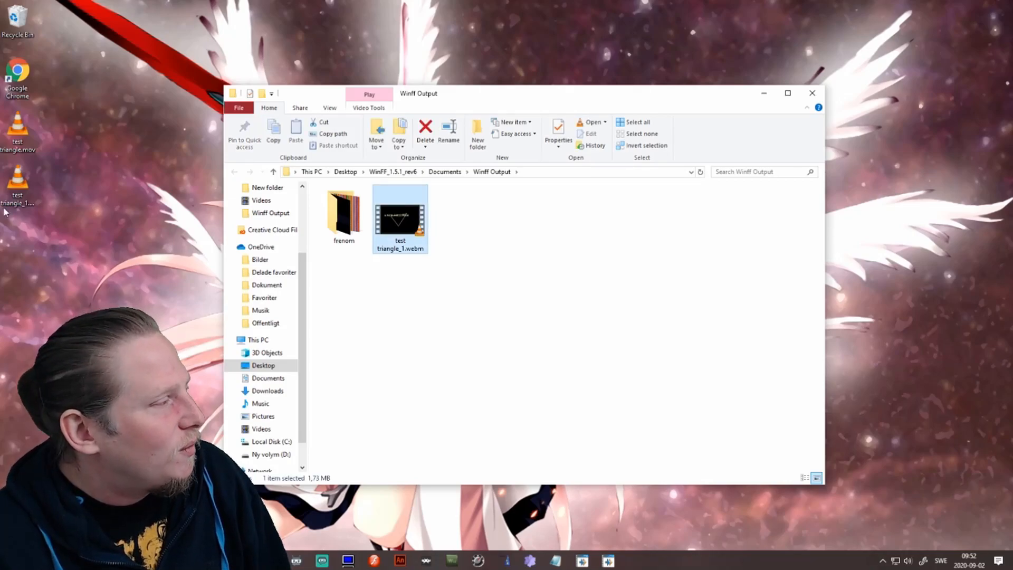
right_click(17, 187)
click(58, 335)
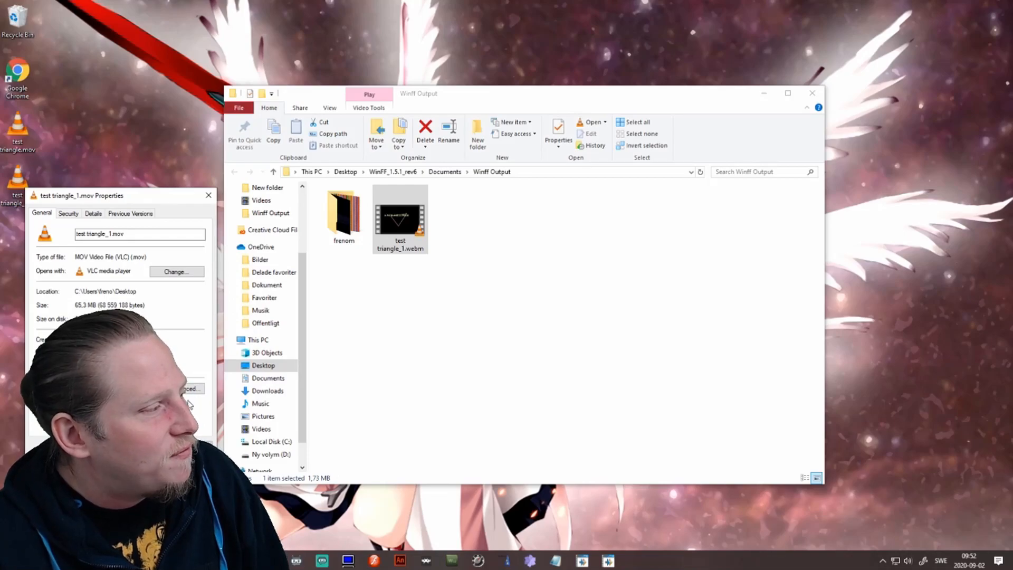
click(150, 447)
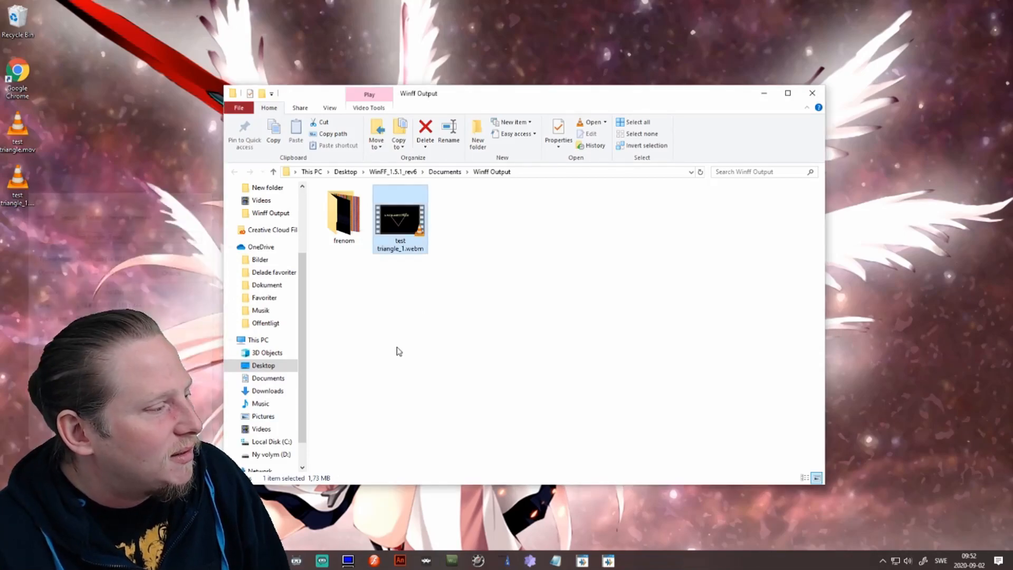
double_click(407, 225)
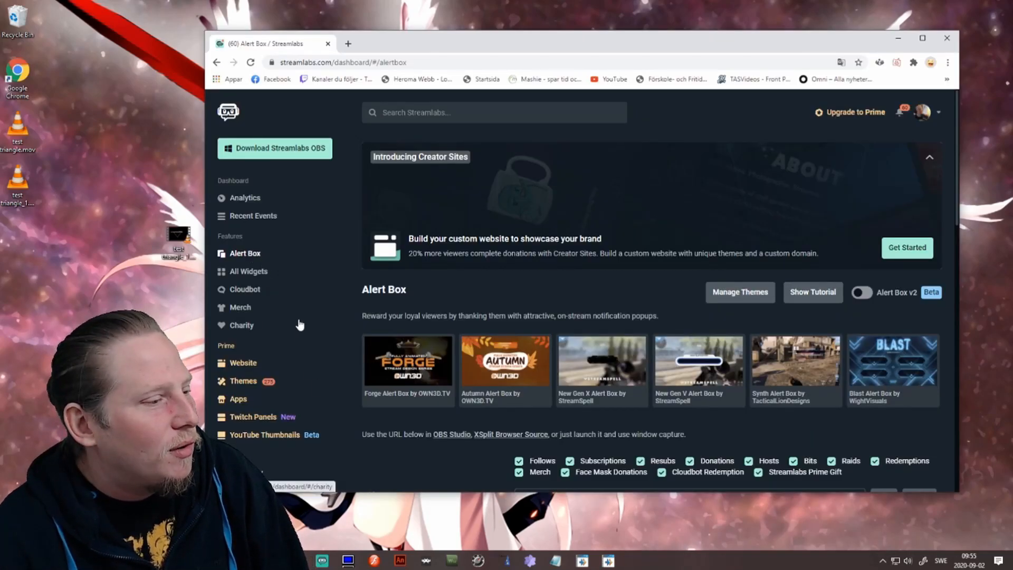
- On the Streamlabs Alert Box page in Chrome, upload test triangle_1.webm from the desktop to the follow alert's image gallery
scroll(534, 249, down, 6)
scroll(445, 337, down, 6)
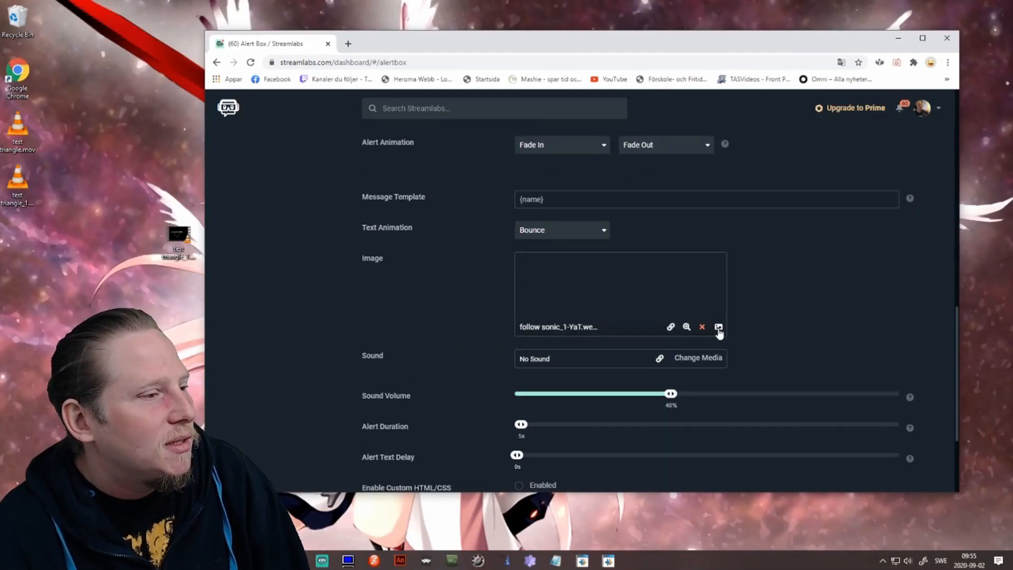
click(719, 327)
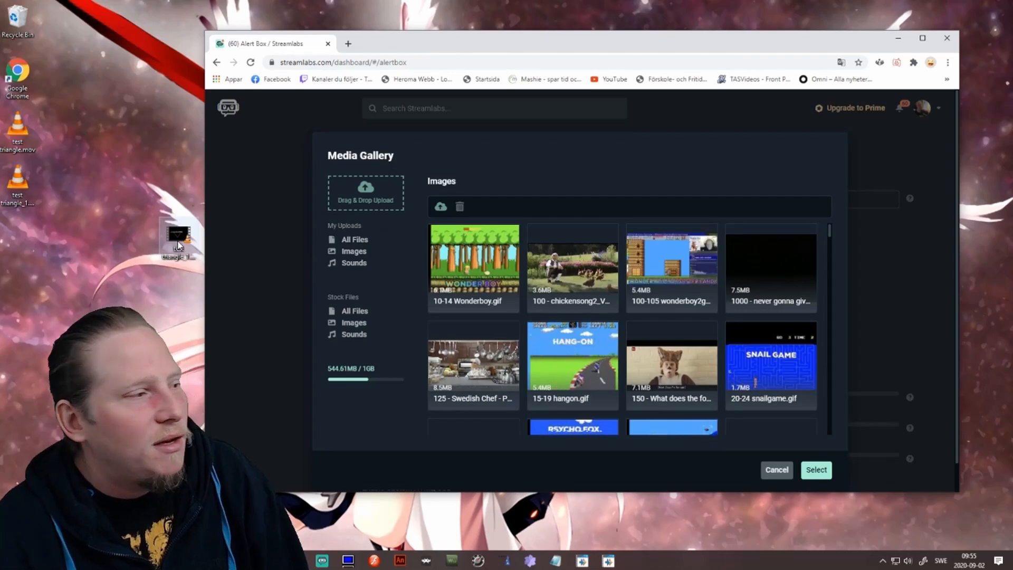
drag(178, 244, 521, 300)
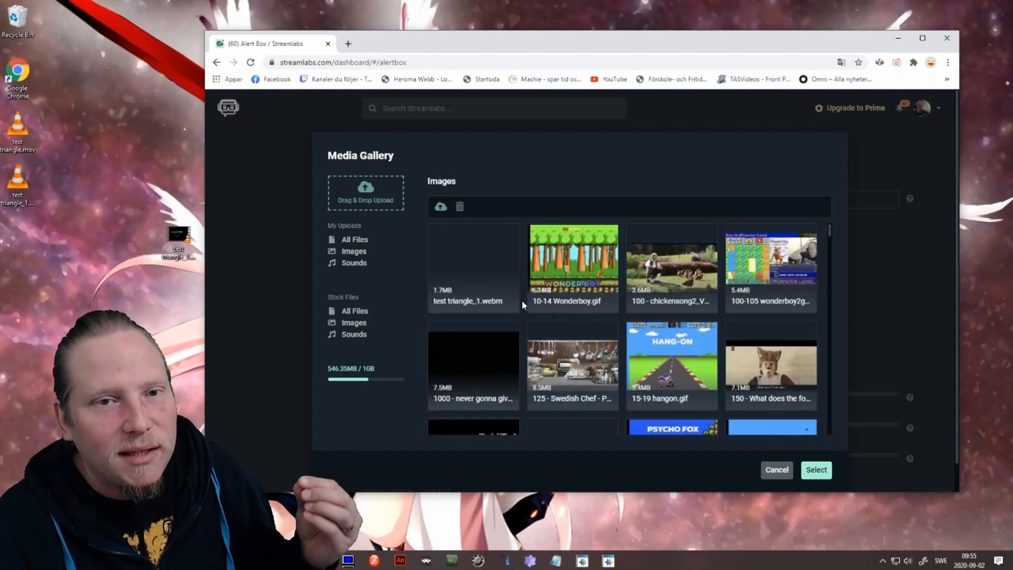
- Use test triangle_1.webm as the follow alert's image and save the alert settings
mouse_move(502, 259)
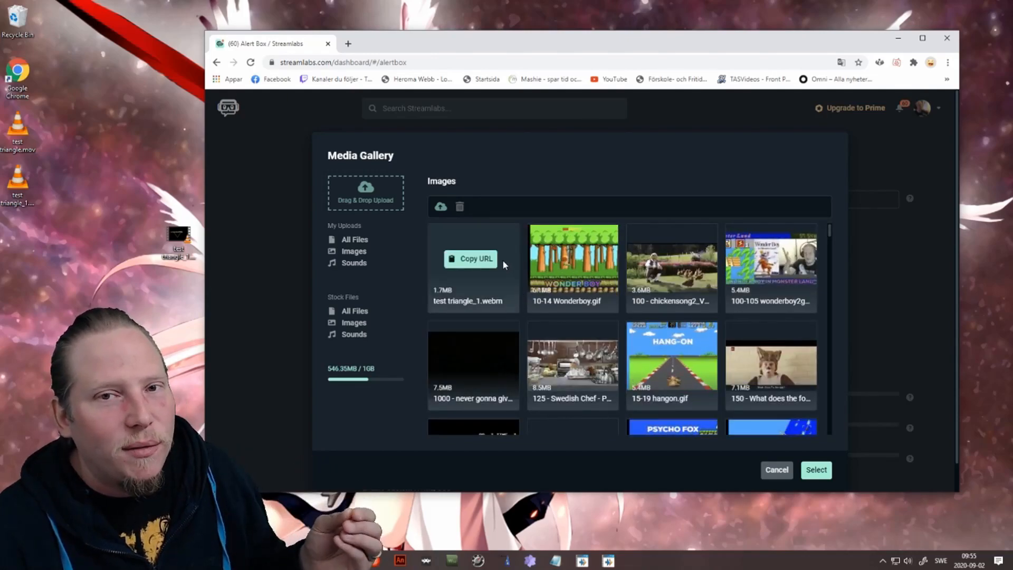
click(483, 238)
click(815, 469)
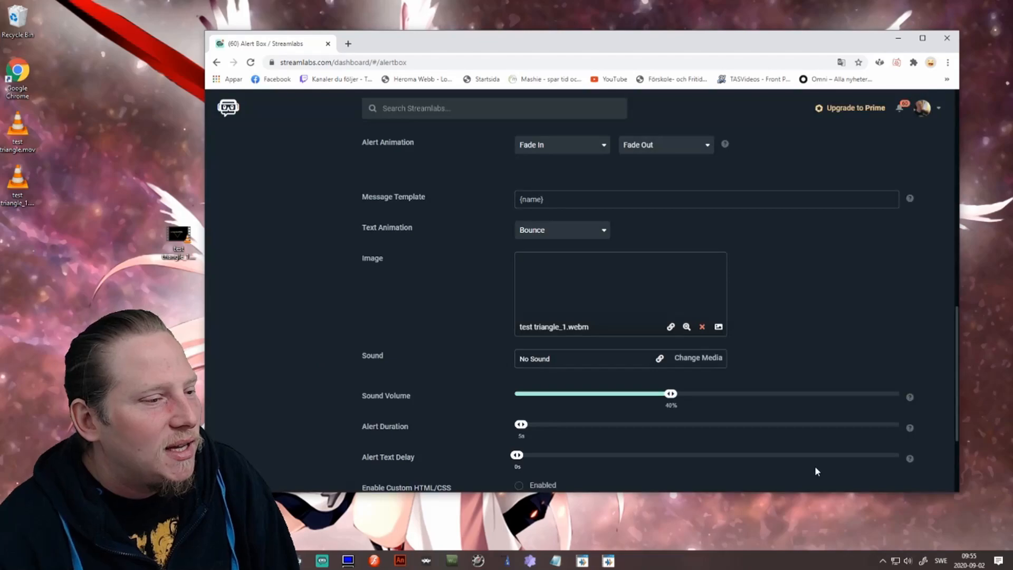
scroll(436, 323, down, 3)
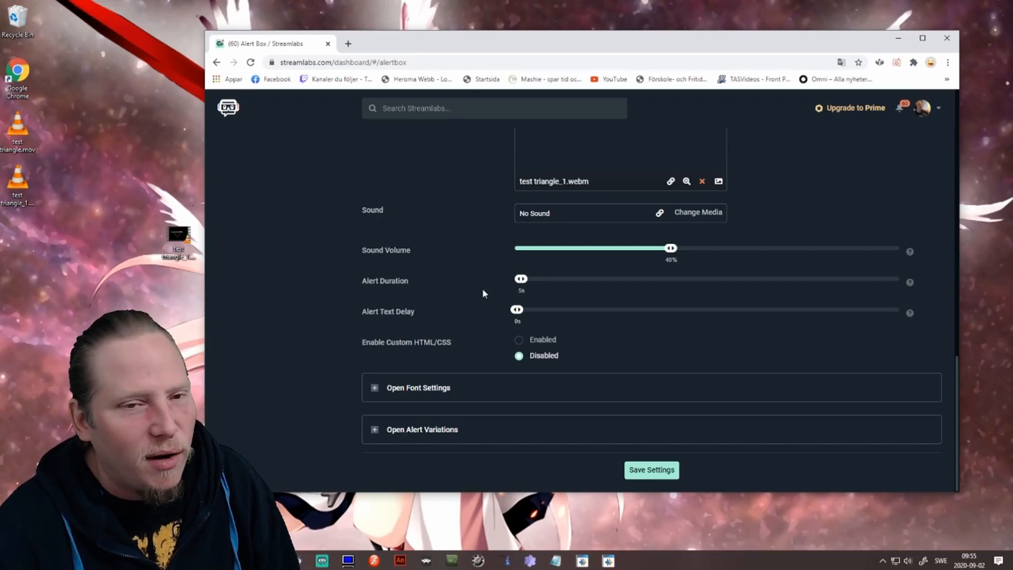
click(645, 471)
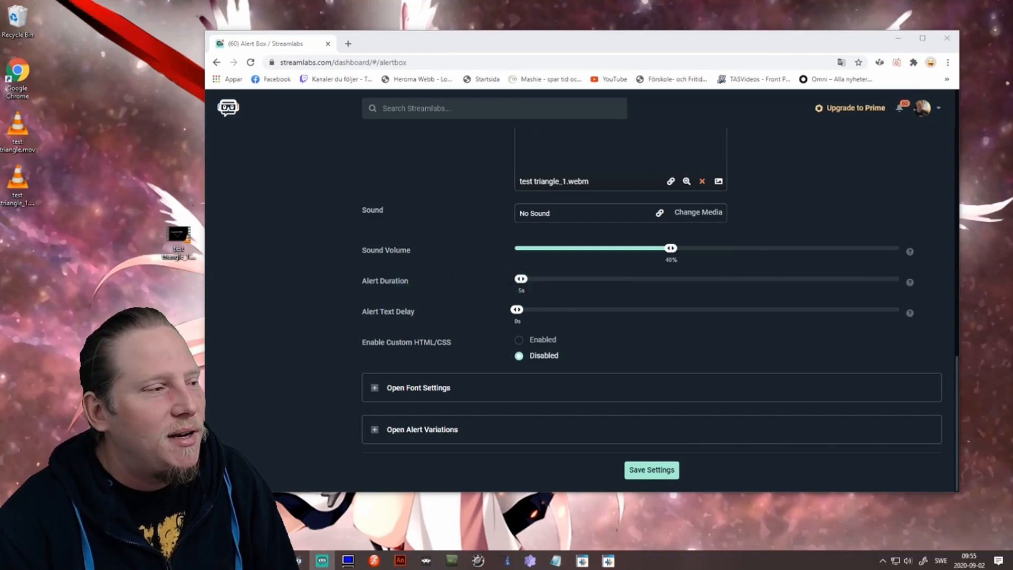
- Review the follow alert's layout and animation settings
scroll(484, 360, up, 15)
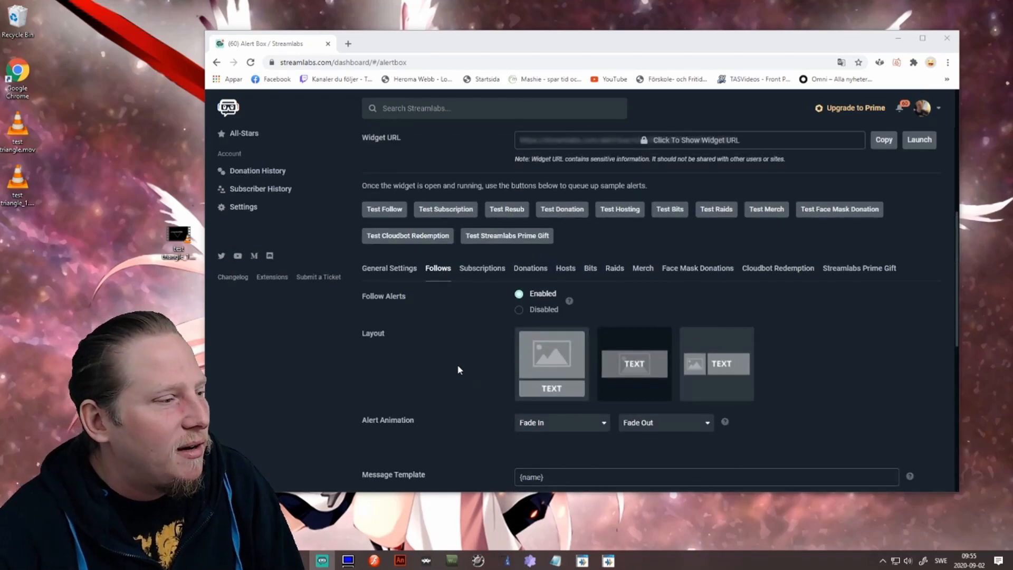
scroll(458, 369, down, 2)
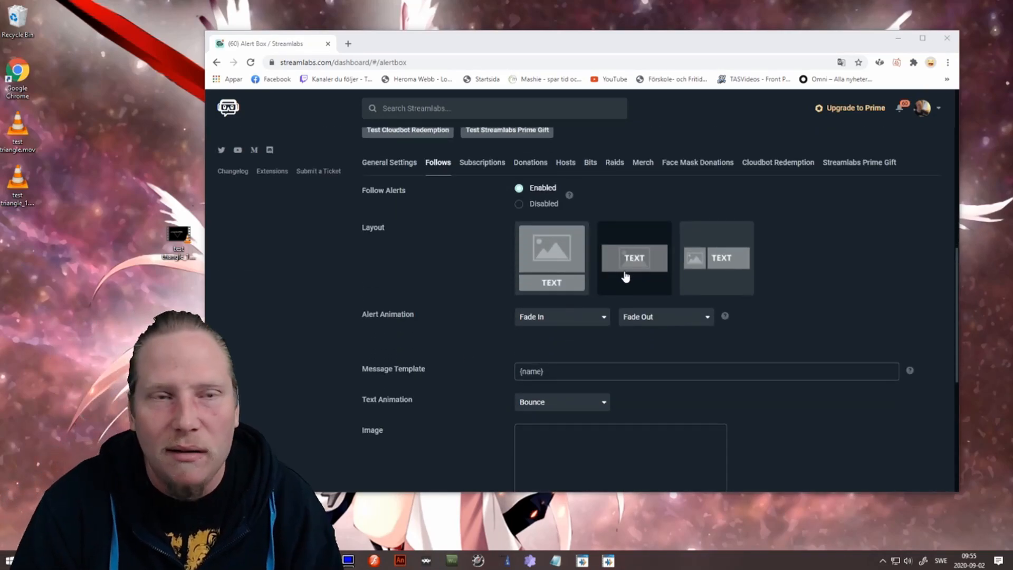